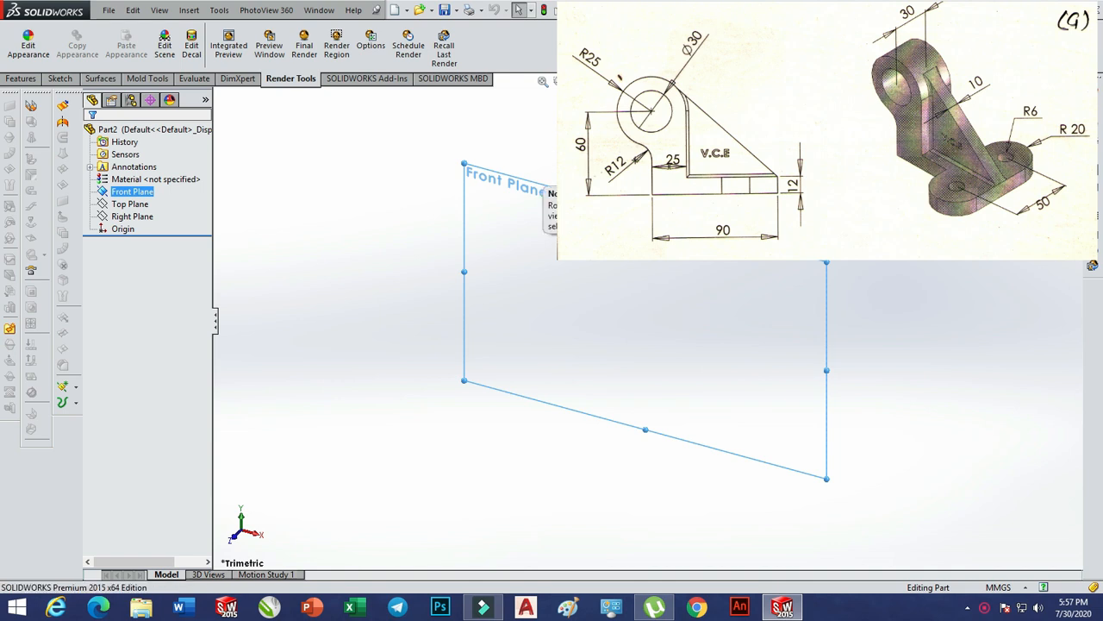
On the Front Plane, sketch an open L-shaped line chain from the origin: base about 81 mm, short end, ledge about 56 mm, upright about 55 mm
click(610, 171)
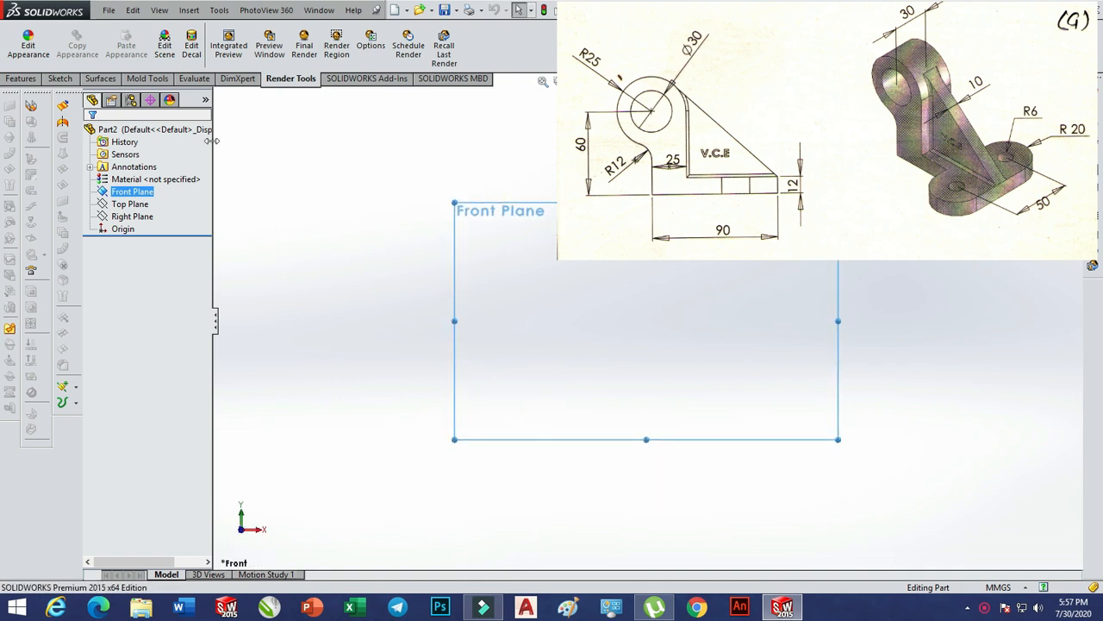
click(62, 80)
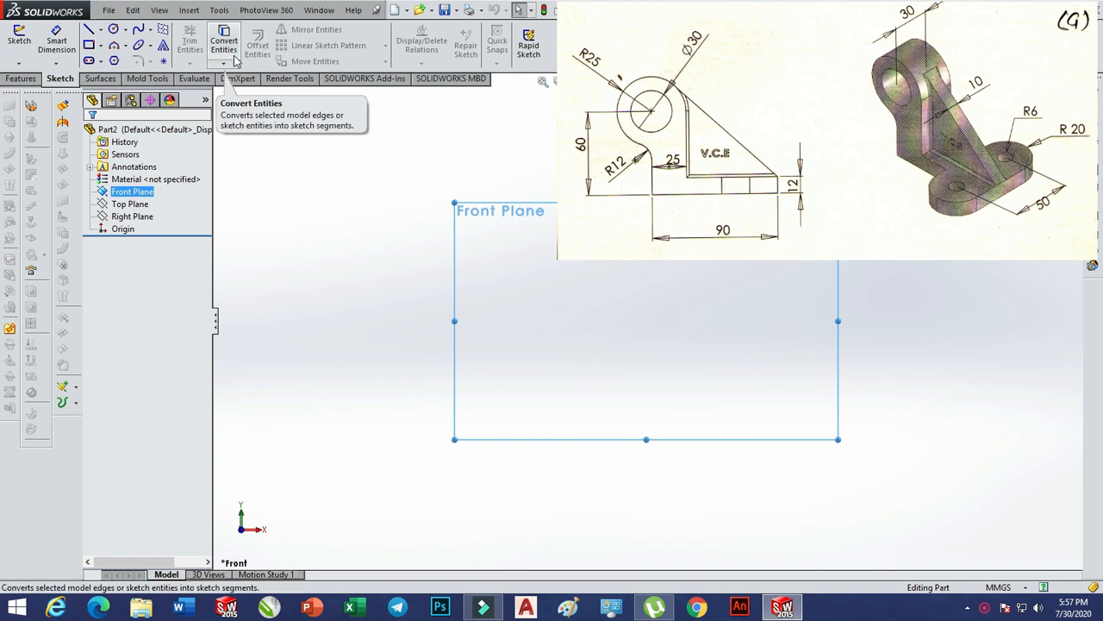
click(88, 31)
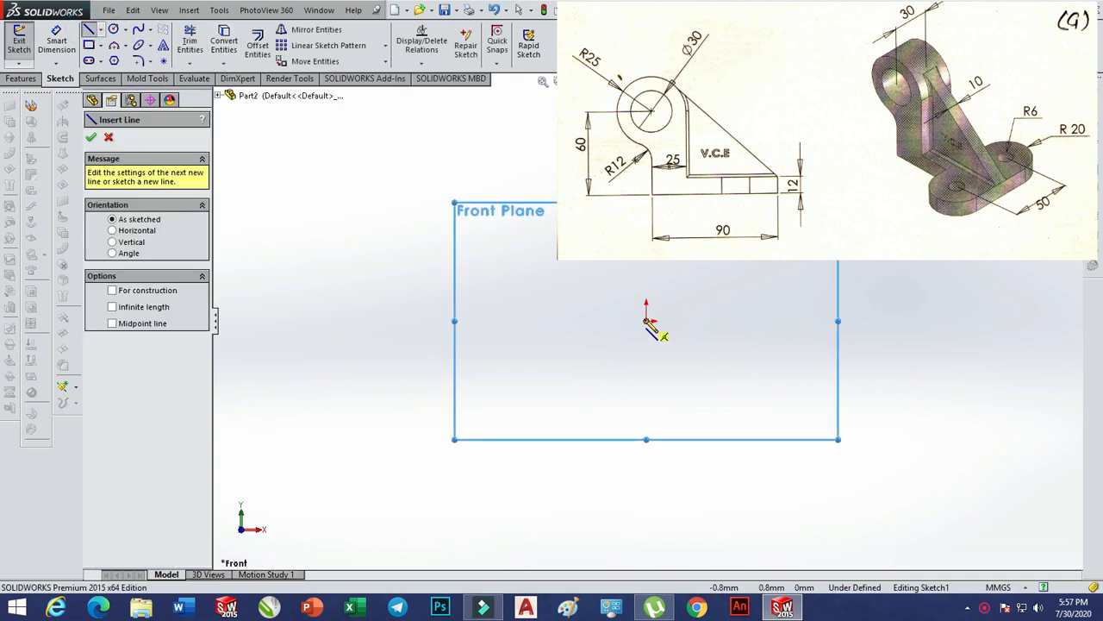
click(647, 320)
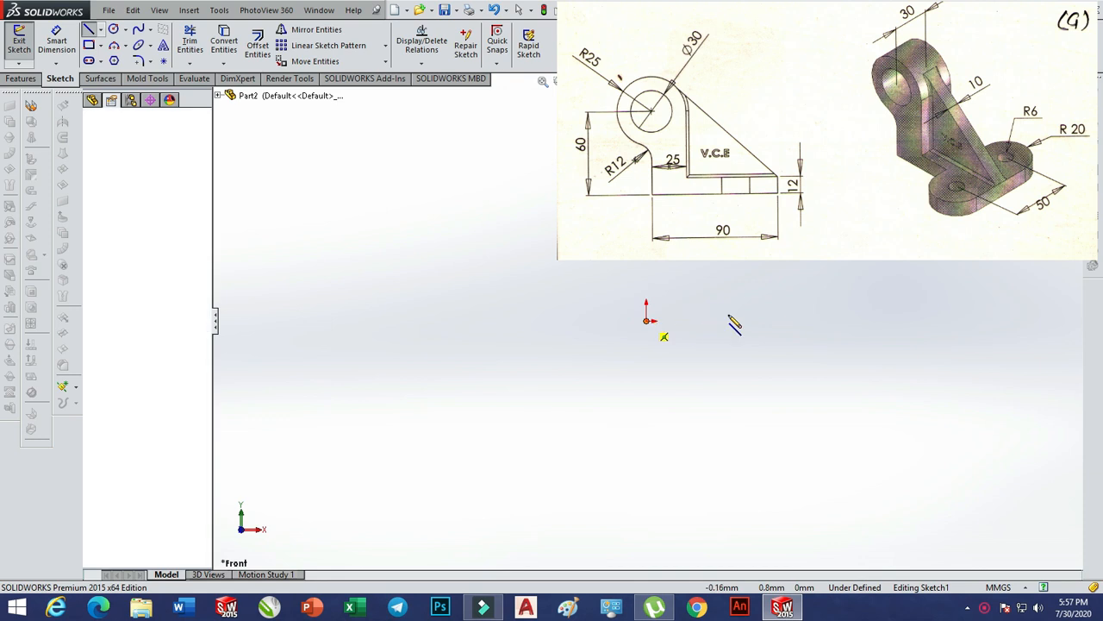
click(821, 321)
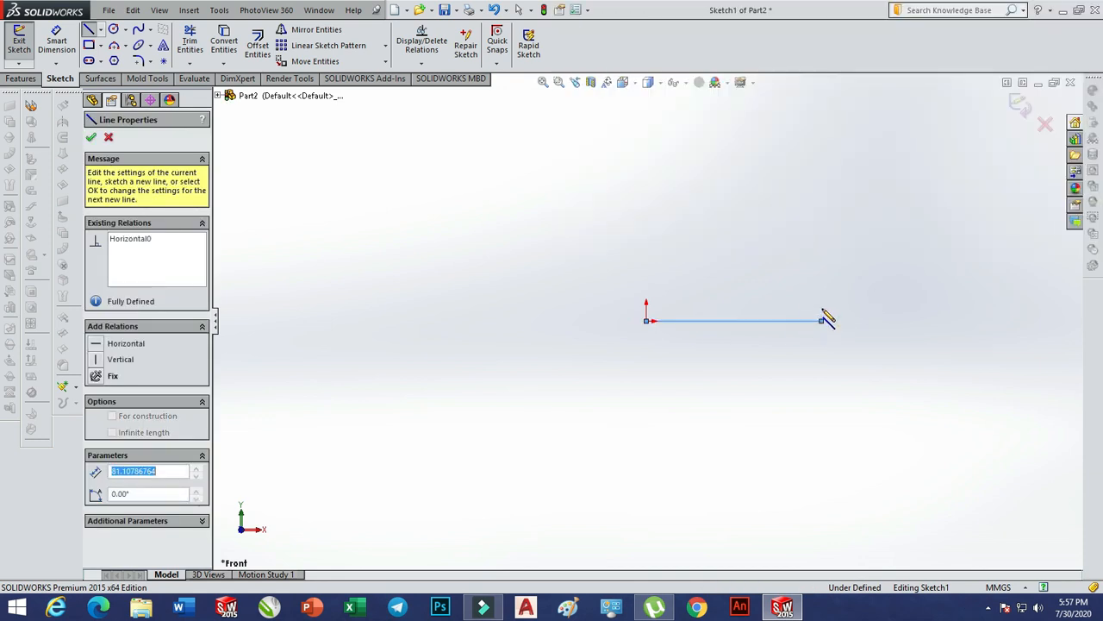
click(822, 298)
click(701, 298)
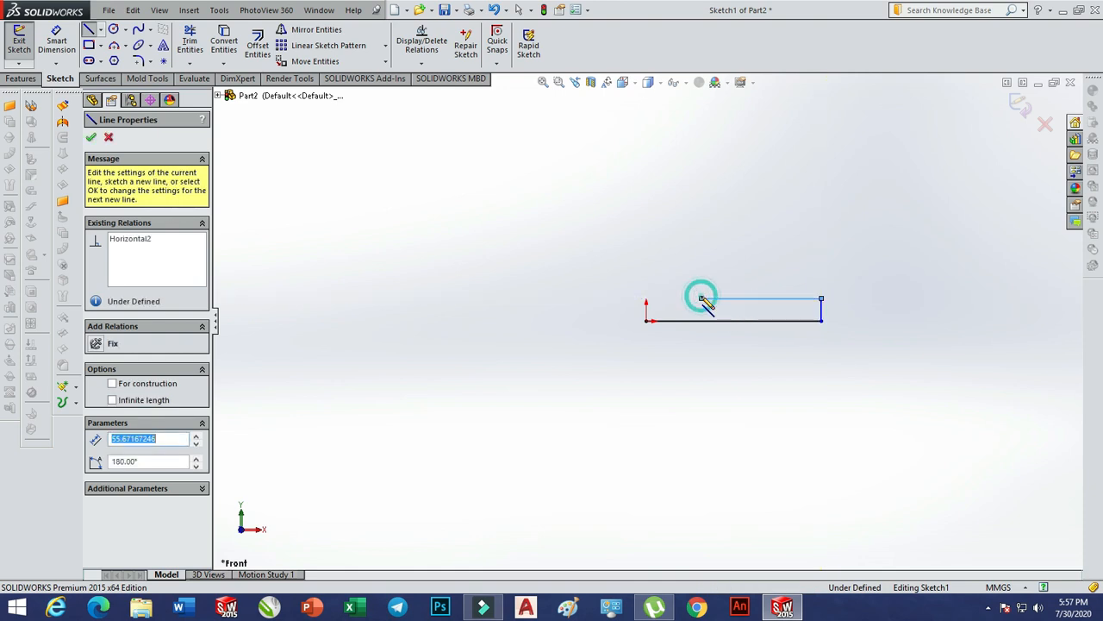
click(701, 181)
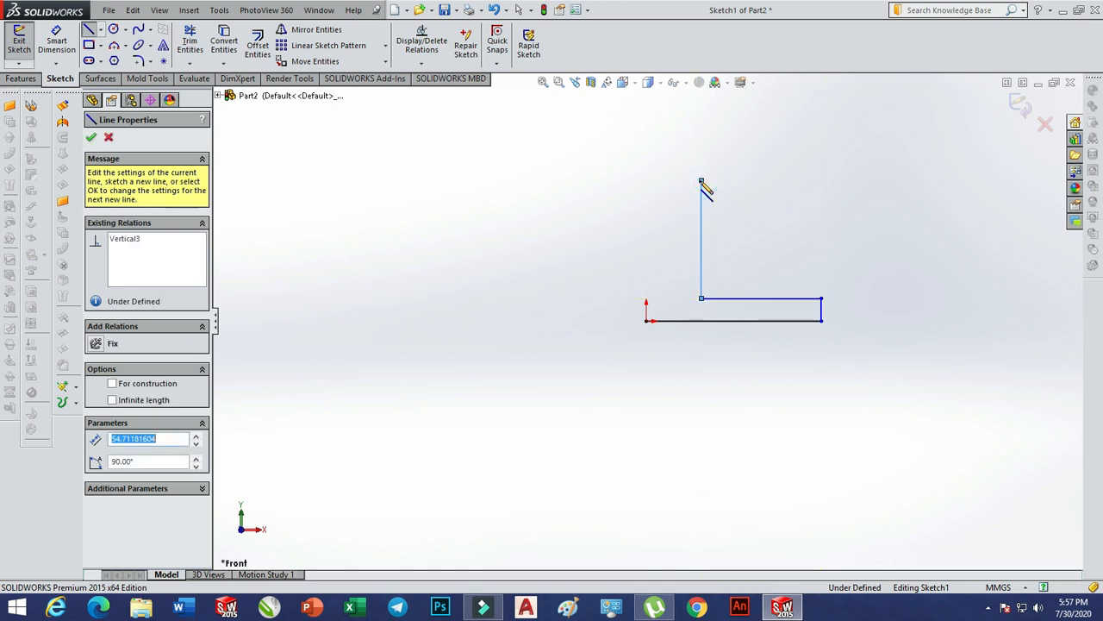
right_click(703, 185)
click(747, 191)
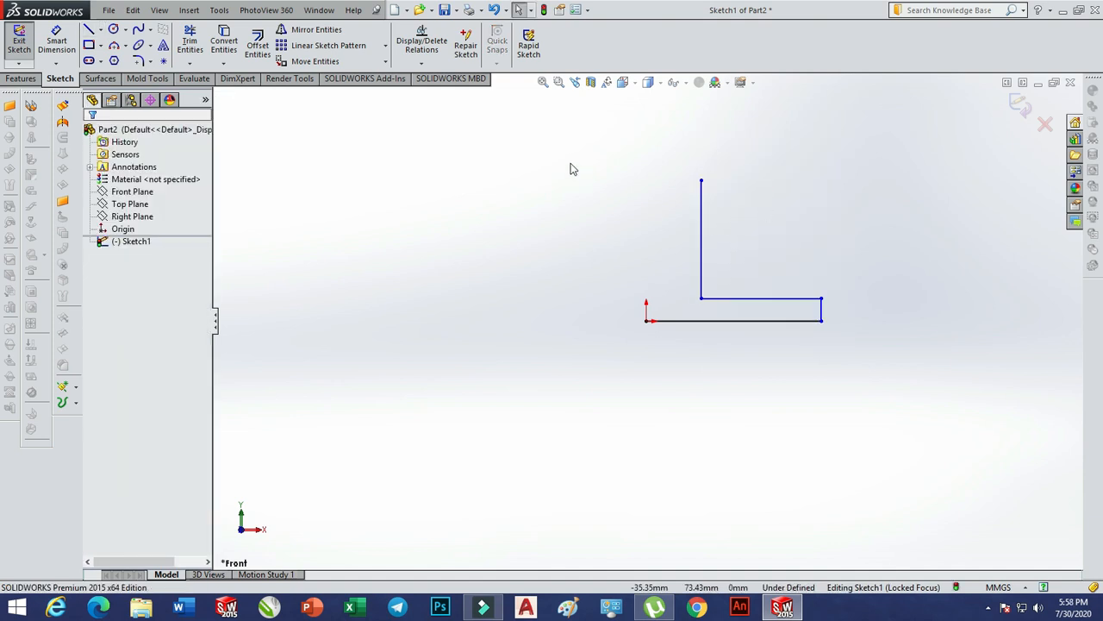
Dimension the base line to 90 mm and the short vertical end line to 12 mm
click(56, 41)
click(743, 320)
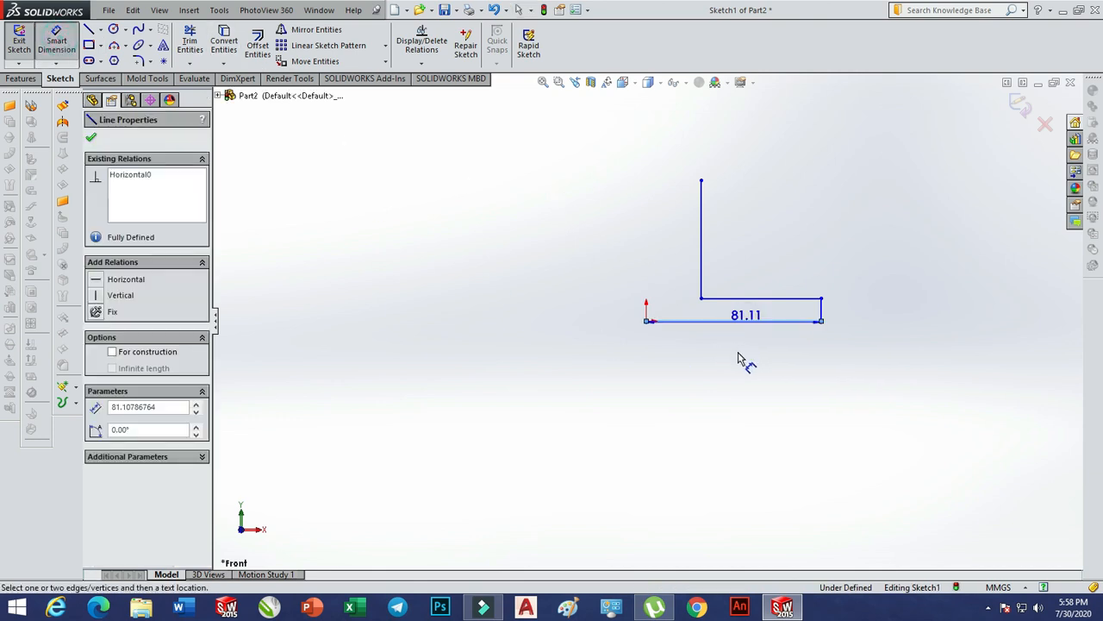
click(731, 355)
text(90)
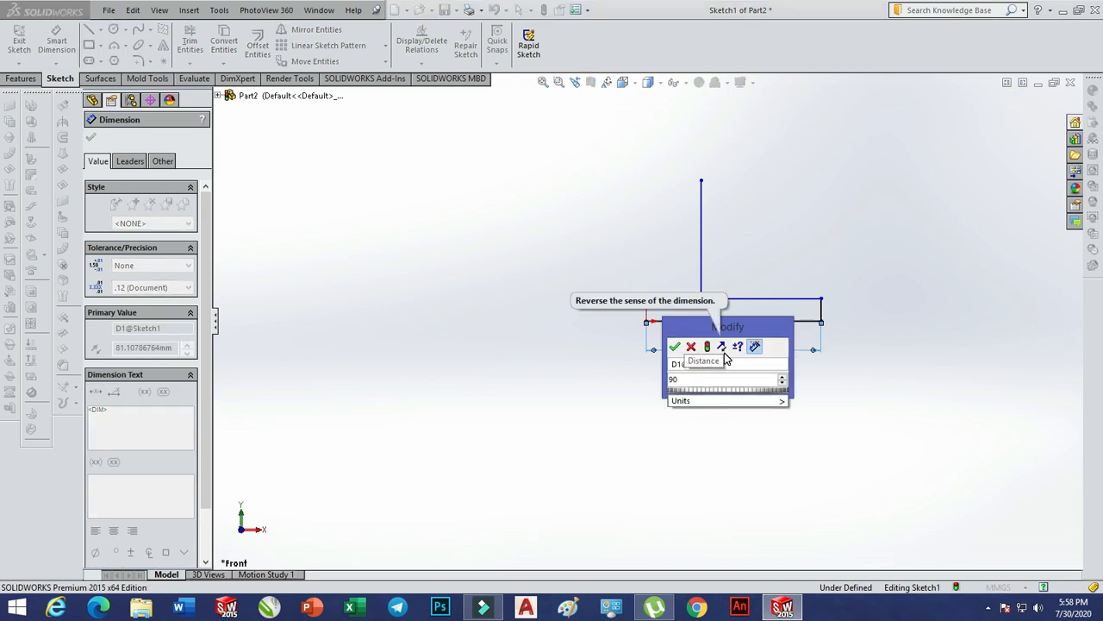
key(Return)
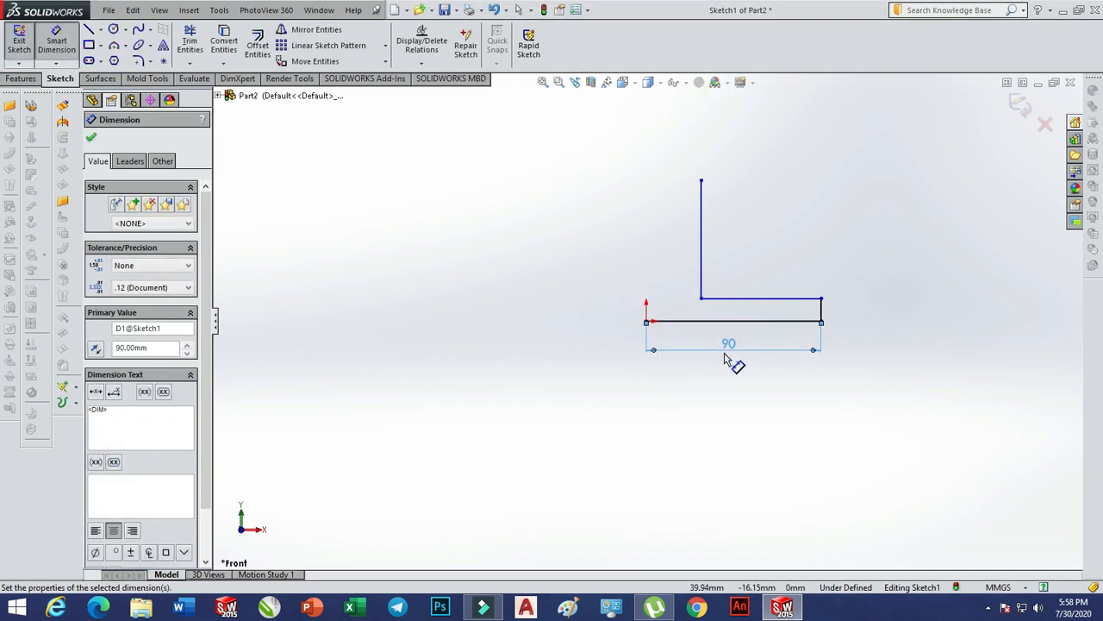
click(824, 310)
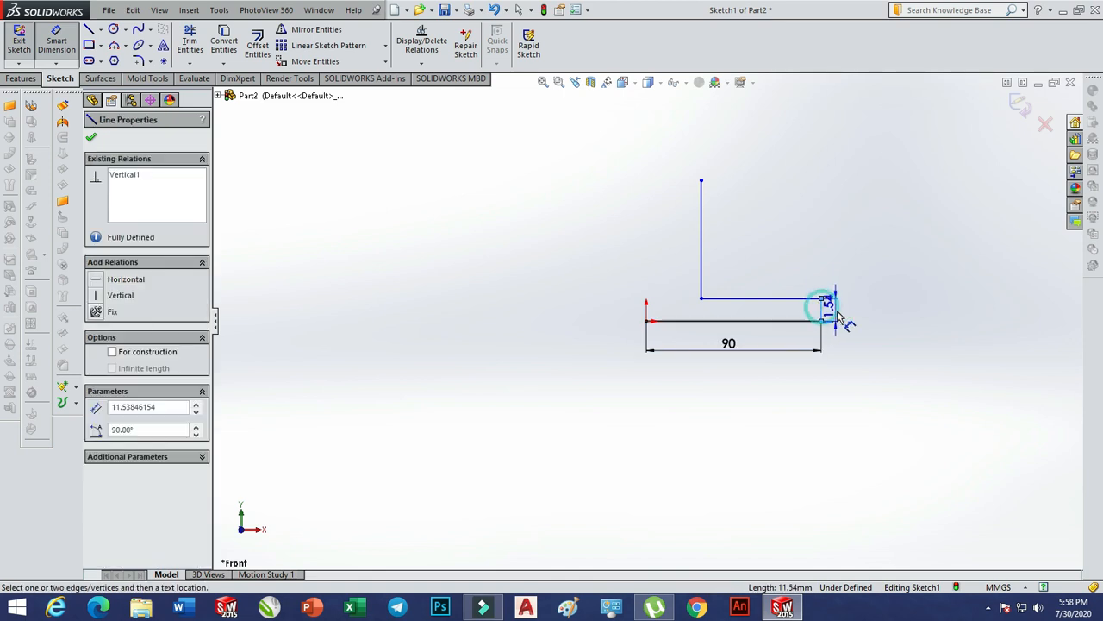
click(840, 316)
text(12)
key(Return)
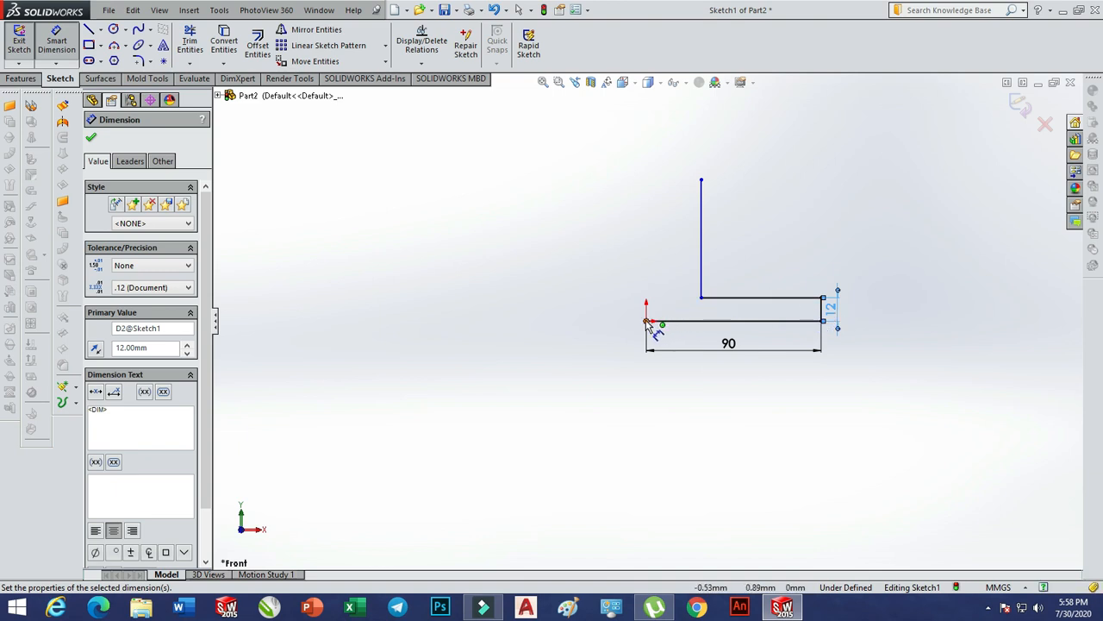
Draw a vertical line about 63 mm long upward from the origin
click(88, 31)
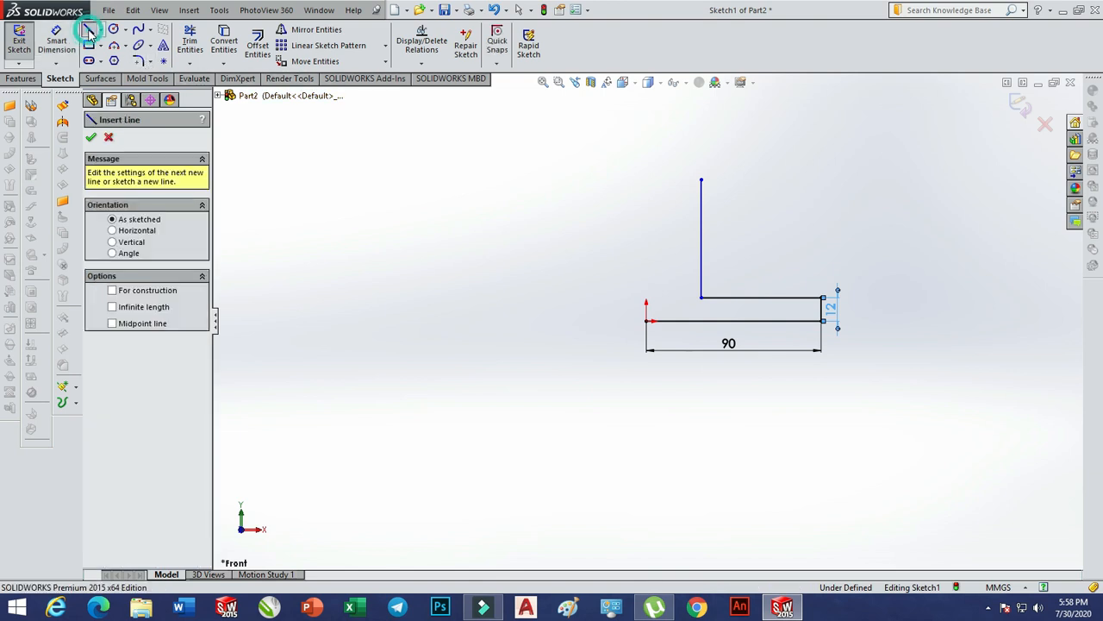
click(648, 320)
click(603, 202)
right_click(604, 202)
click(616, 207)
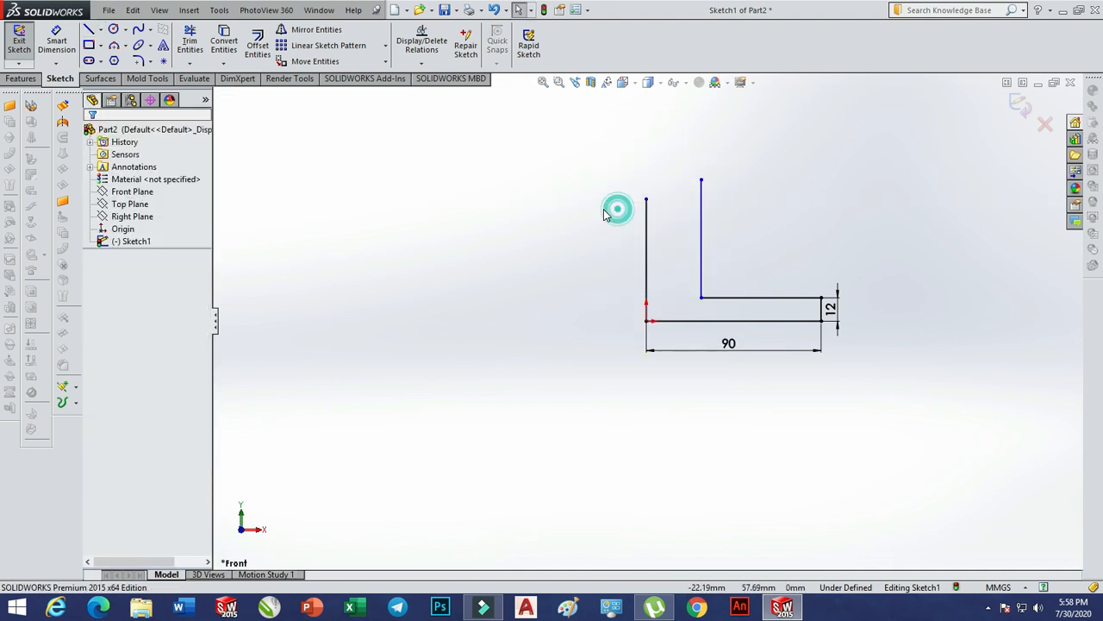
Dimension the vertical line at the origin to 60 mm
click(59, 41)
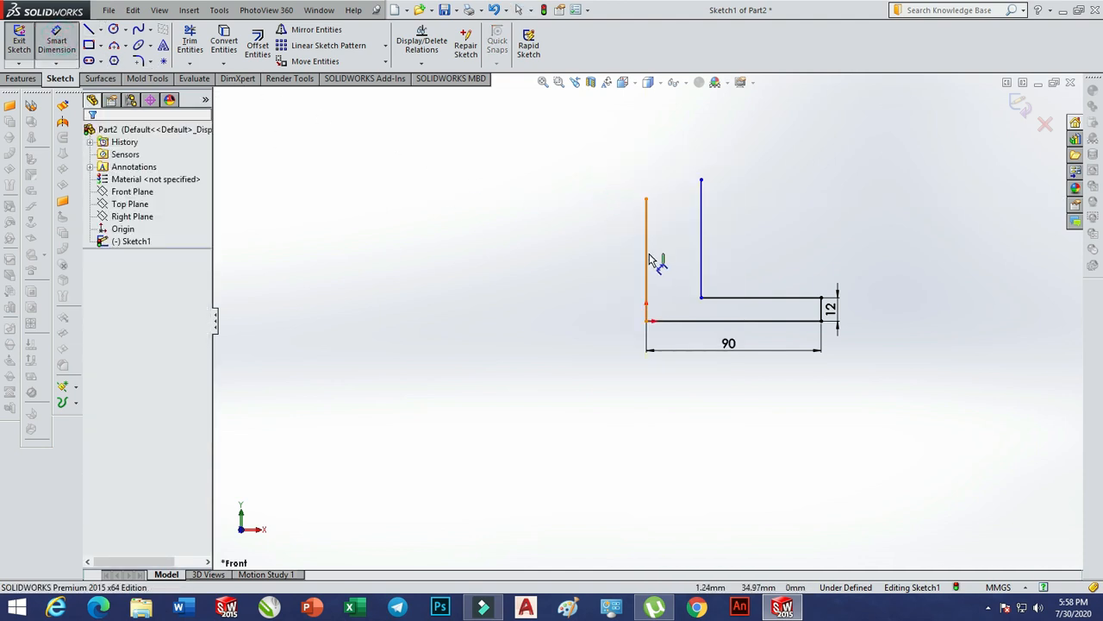
click(649, 259)
click(593, 272)
text(60)
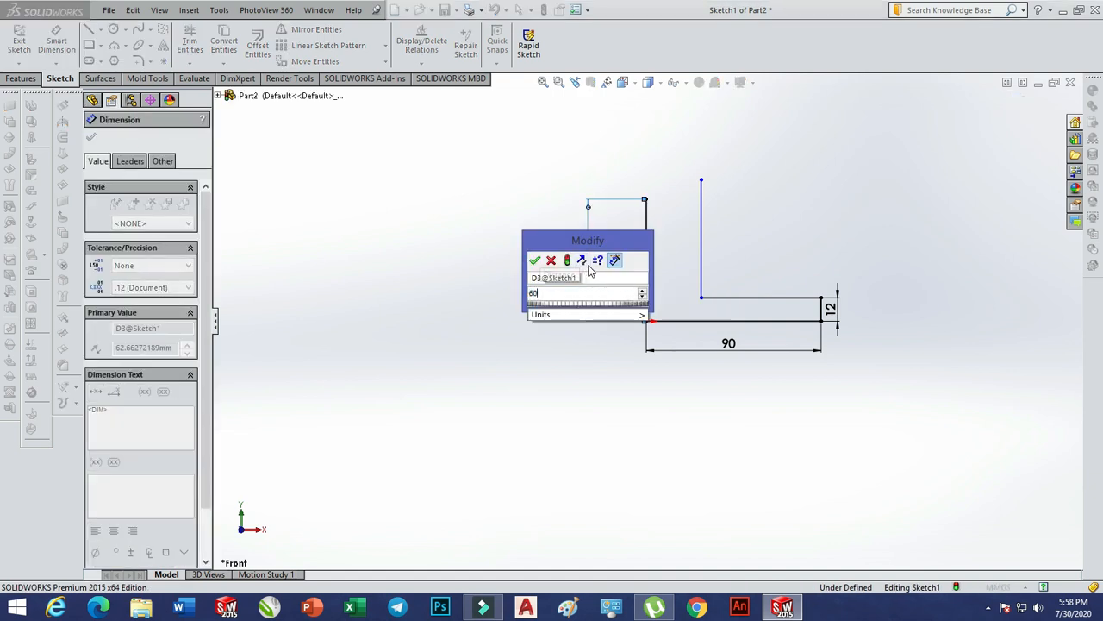
key(Return)
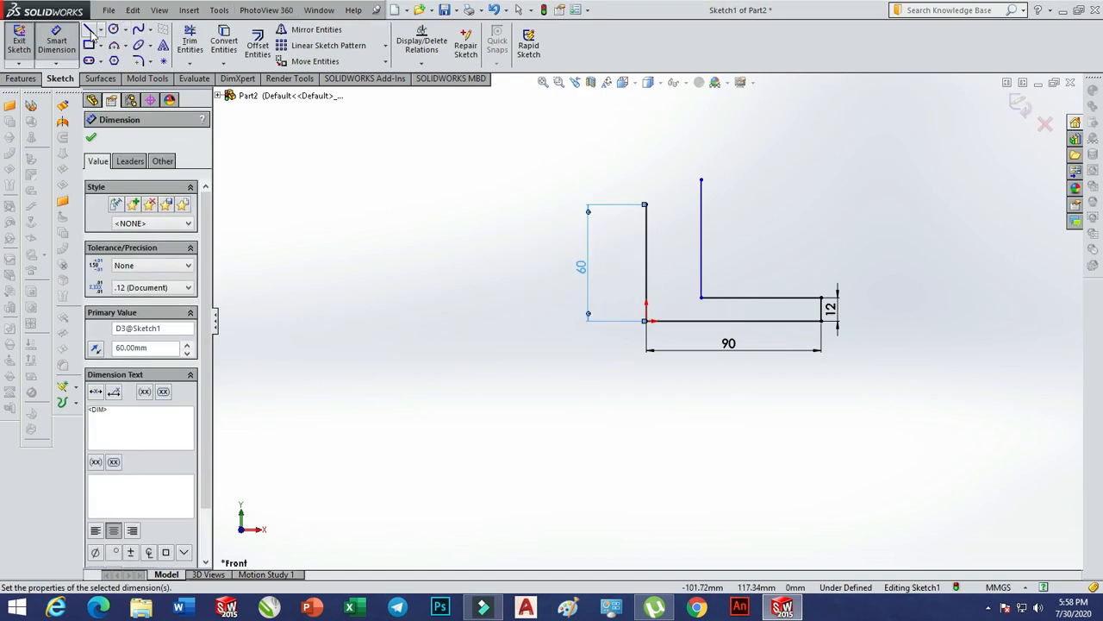
Draw a circle of 15 mm radius centred on the upper end of the 60 mm line
click(125, 29)
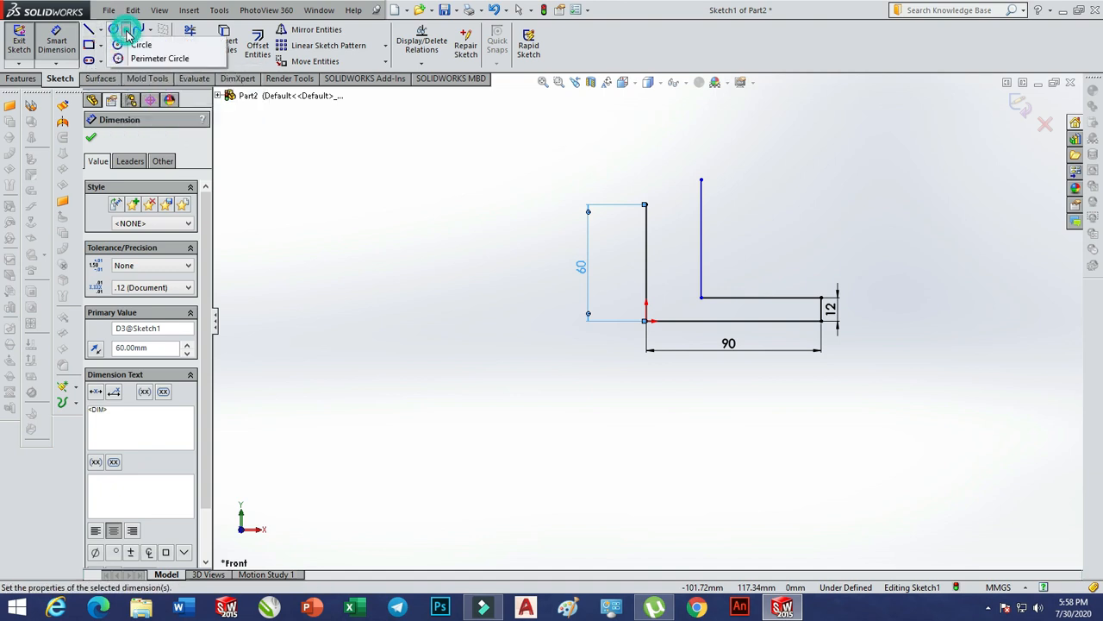
click(120, 49)
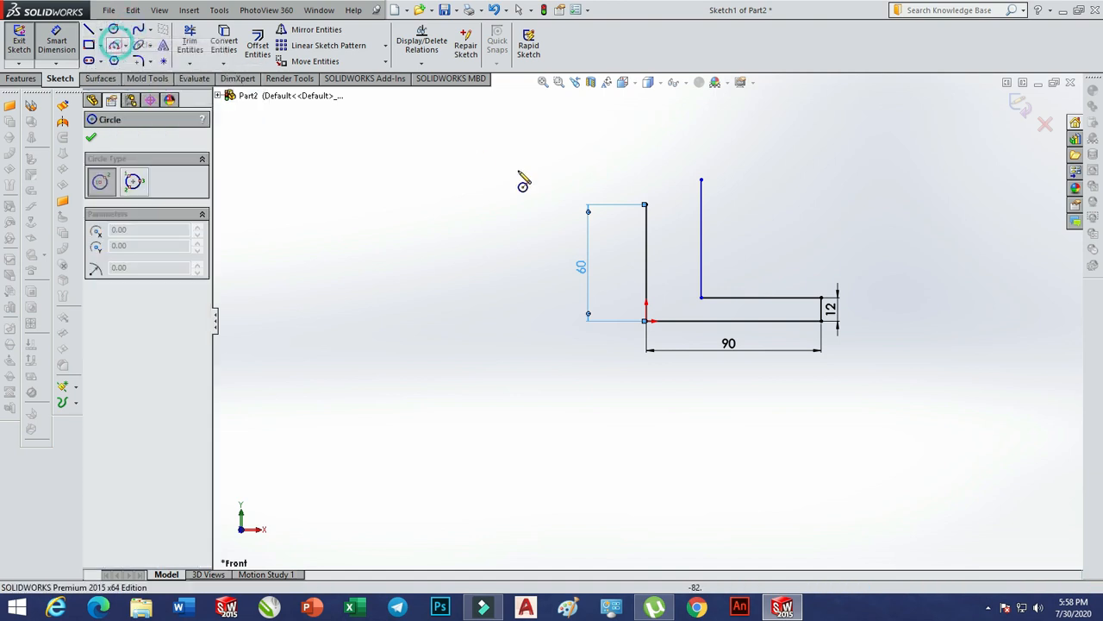
click(647, 206)
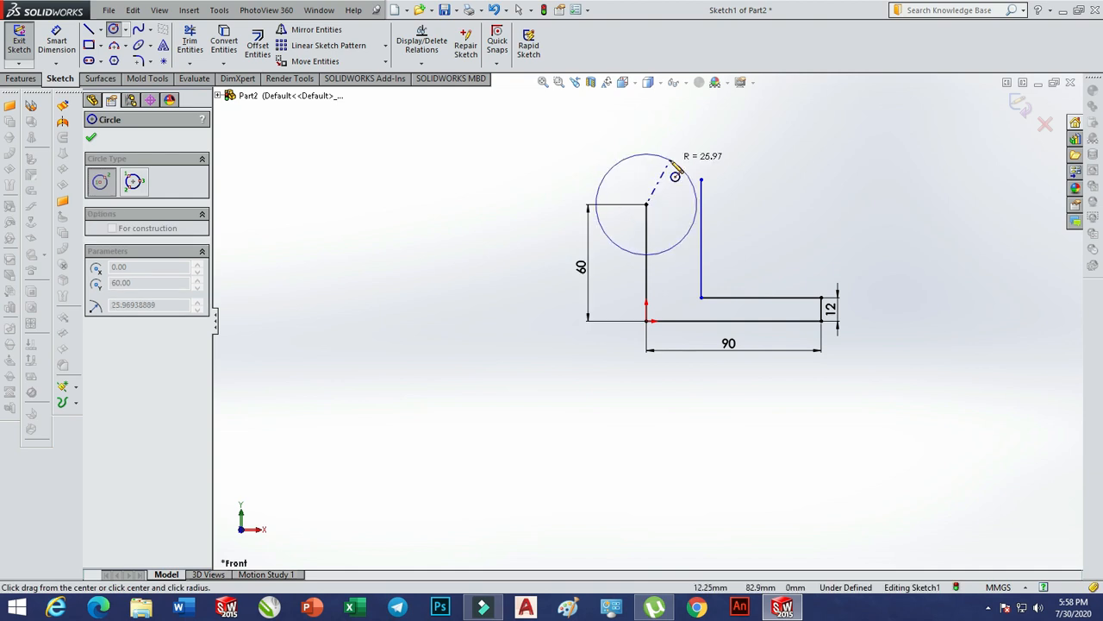
click(603, 199)
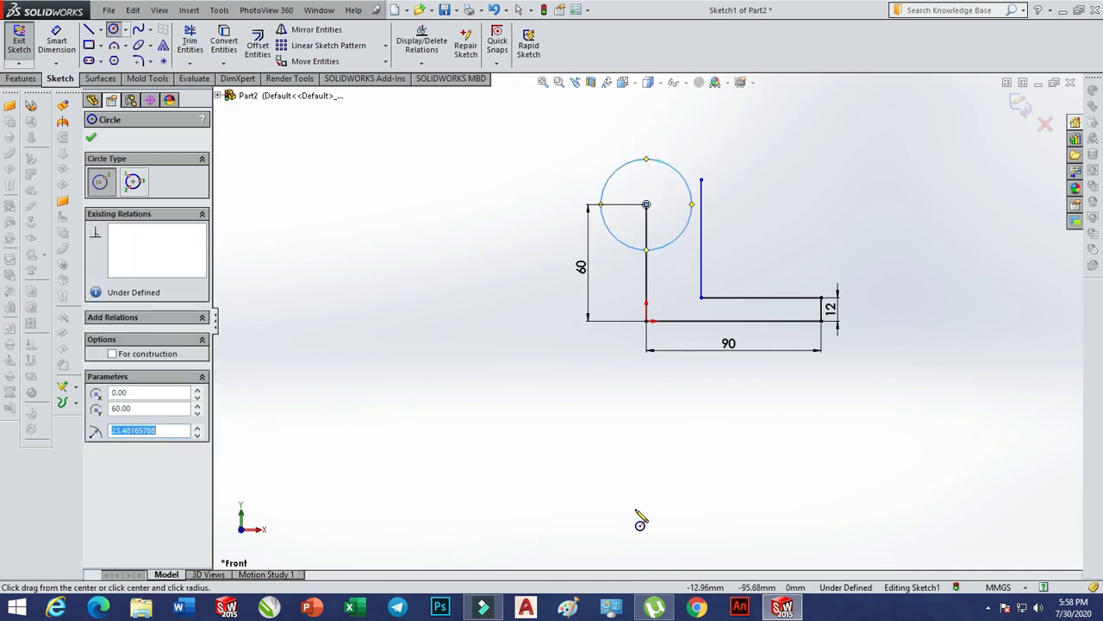
text(15)
key(Return)
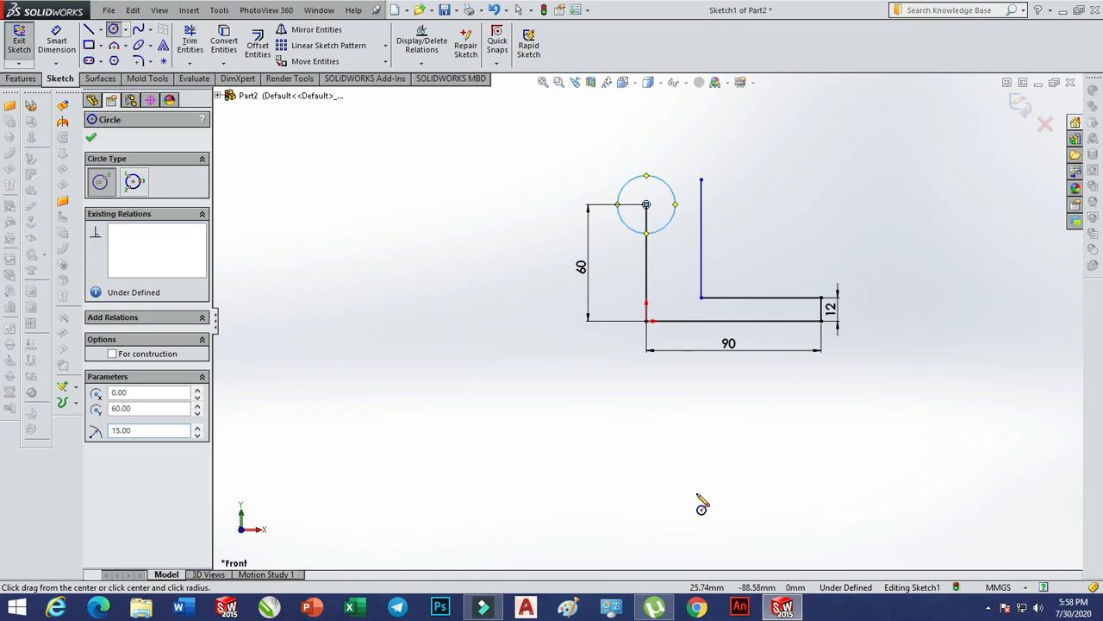
Draw a concentric outer circle of 25 mm radius around the 15 mm radius circle
click(646, 205)
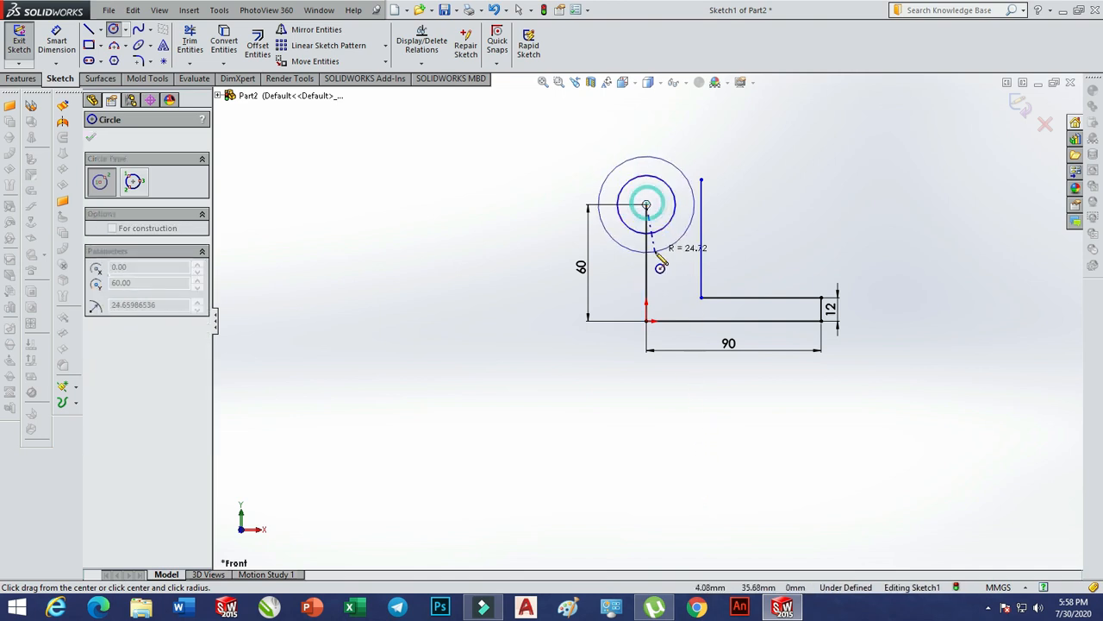
click(658, 254)
text(25)
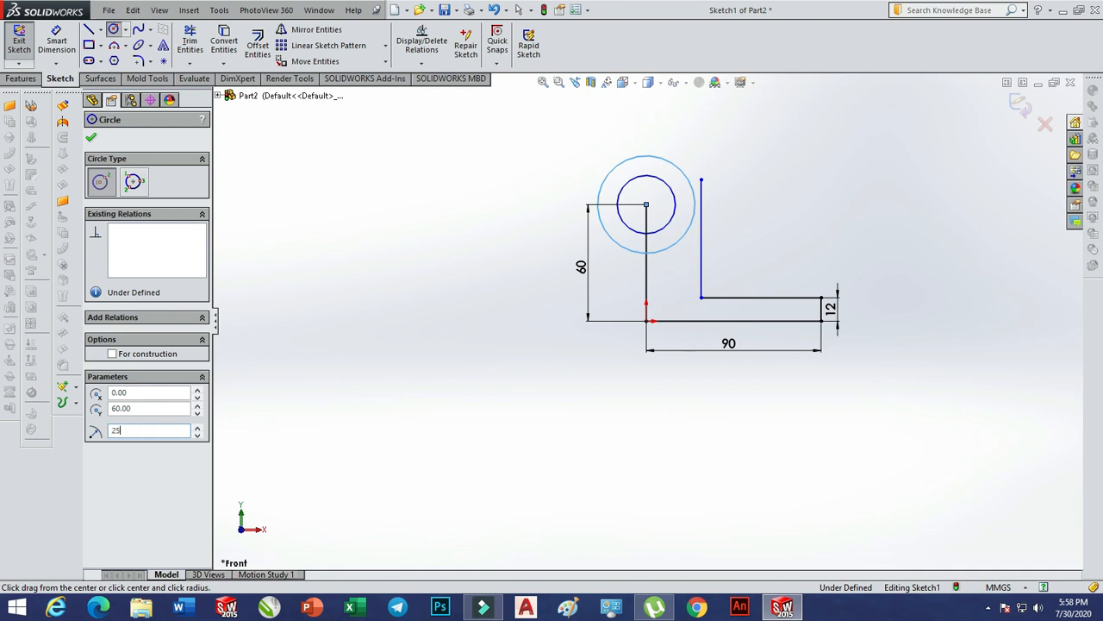
click(92, 140)
Delete the free-standing vertical line to the right of the outer circle
scroll(776, 234, down, 3)
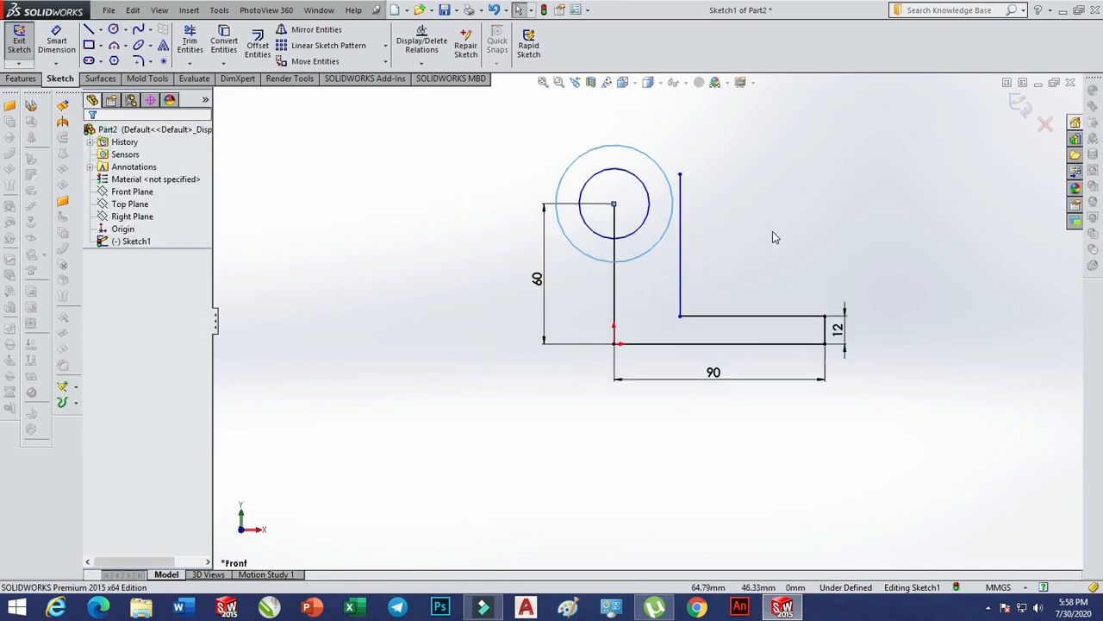
click(660, 249)
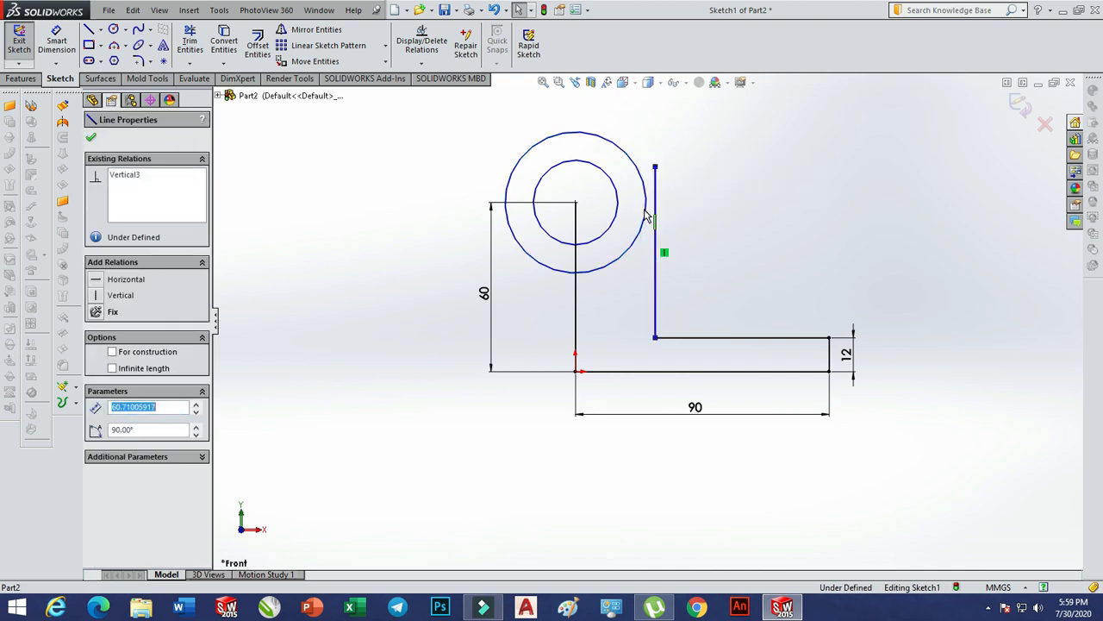
key(Delete)
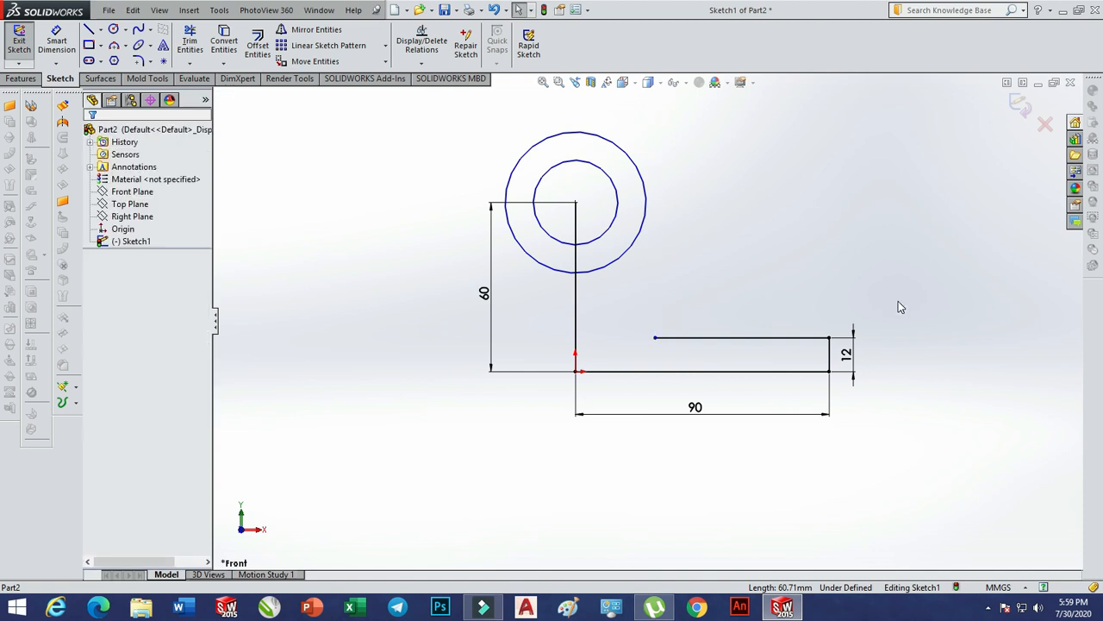
Draw a vertical line from the outer circle's right quadrant to ledge height, continue it 65 mm to the end line, and remove the old ledge line
click(89, 29)
click(646, 204)
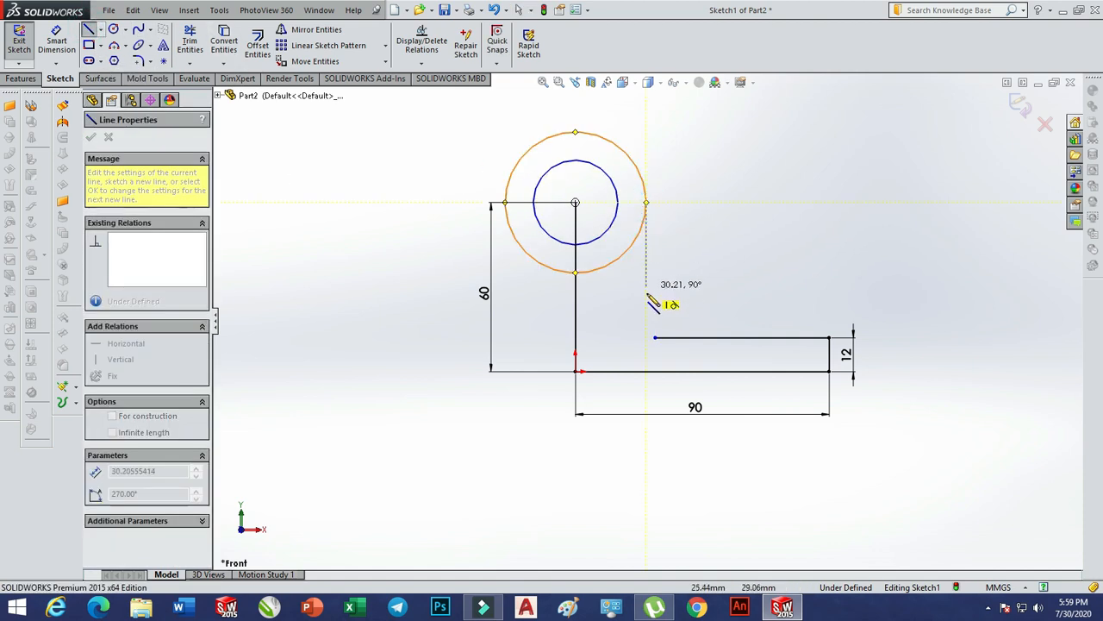
click(647, 337)
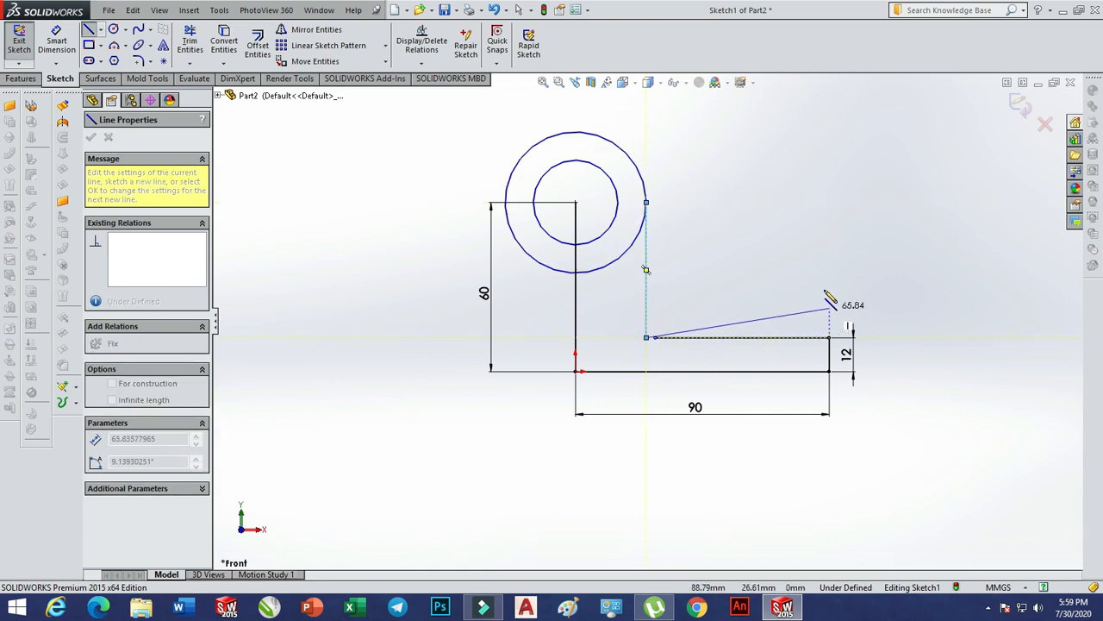
click(828, 337)
right_click(834, 242)
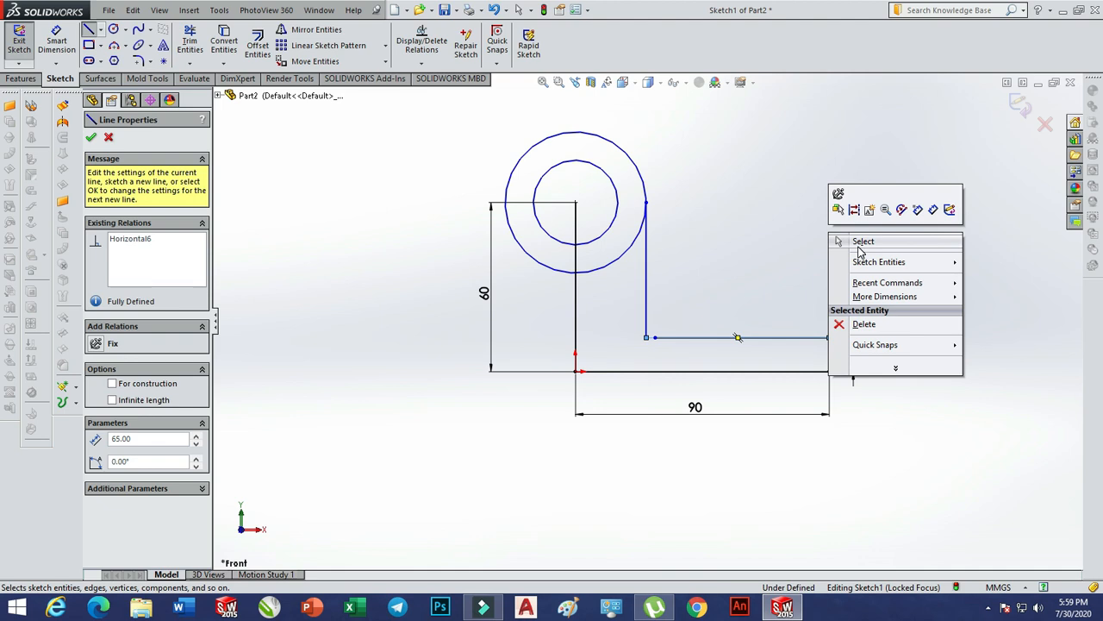
click(857, 247)
click(731, 339)
key(Escape)
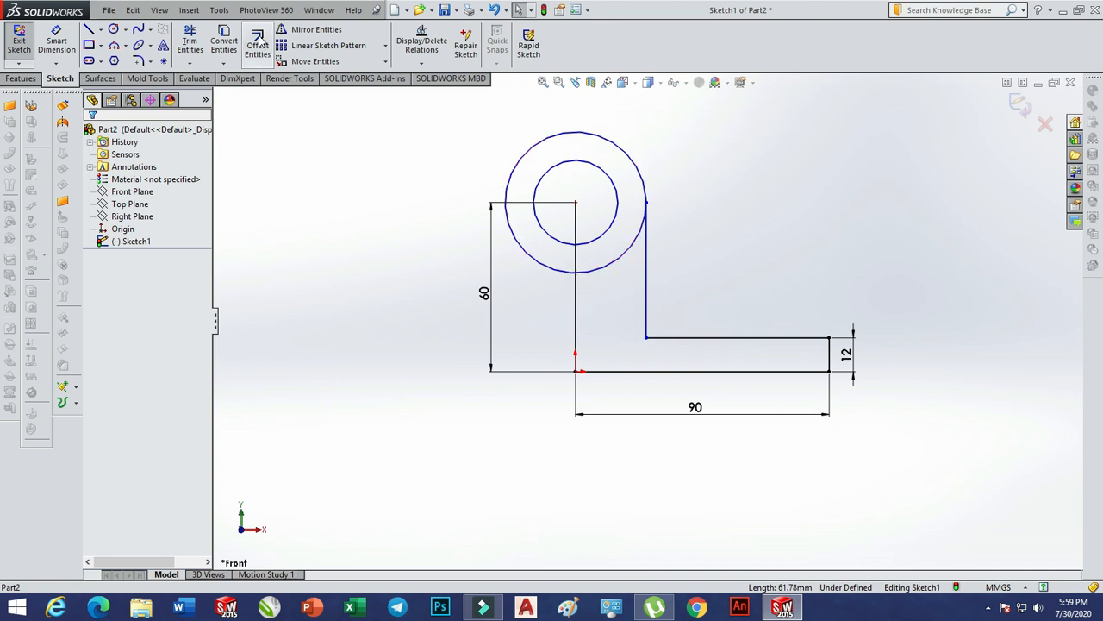
Trim the vertical line inside the circles and the outer circle's lower-right arc between the two uprights
click(189, 40)
drag(586, 249, 571, 291)
drag(613, 239, 620, 280)
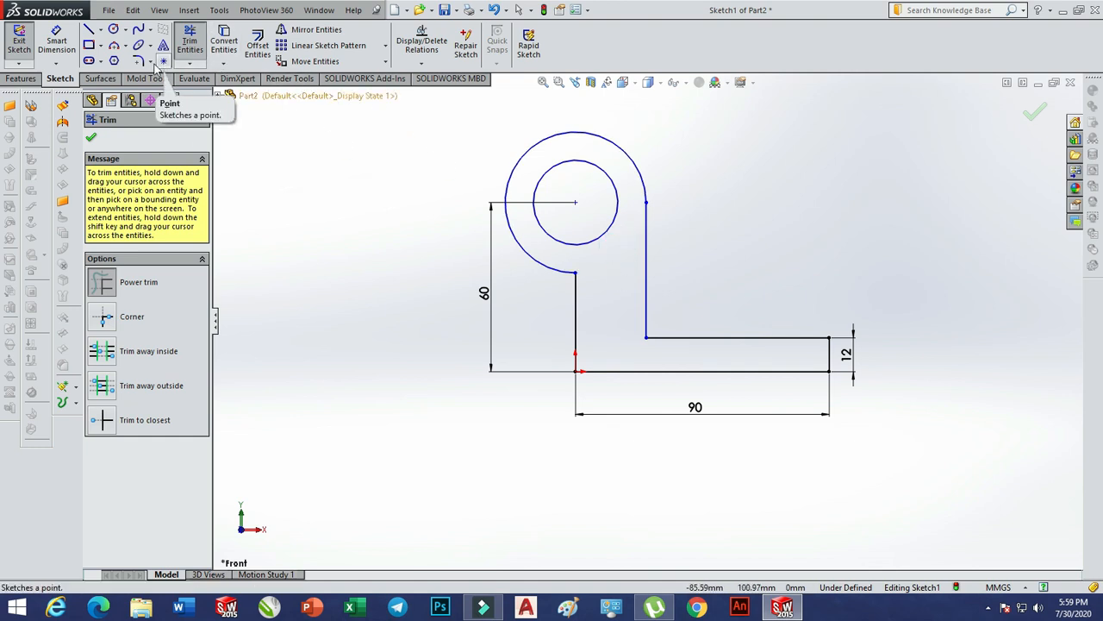
Fillet the corner between the outer arc and the short vertical line below it with a 12 mm radius
click(139, 63)
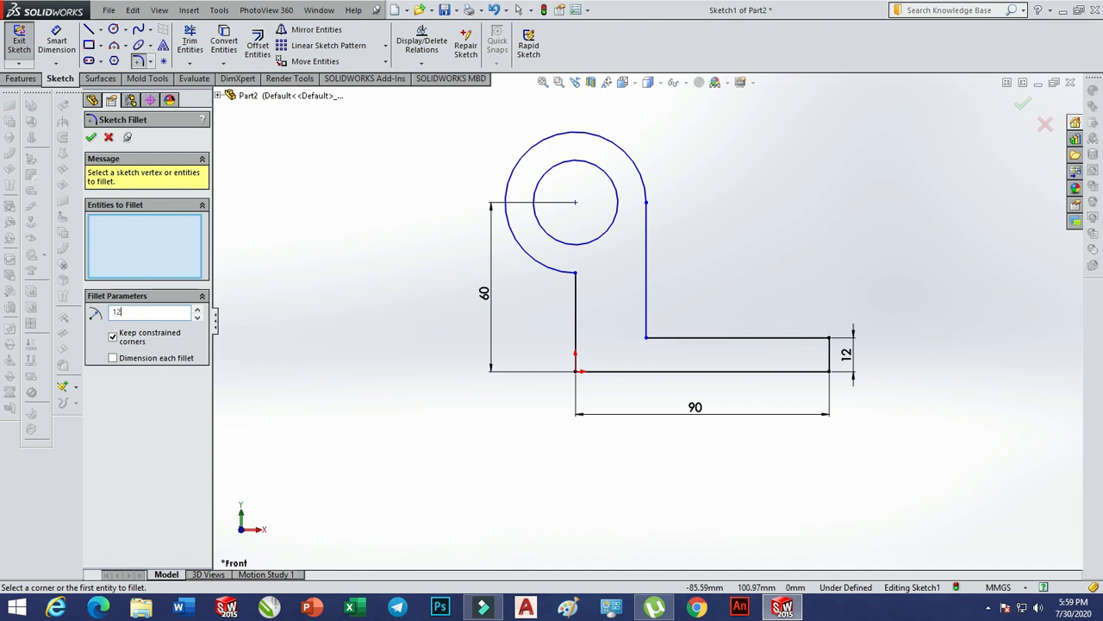
click(567, 286)
click(573, 298)
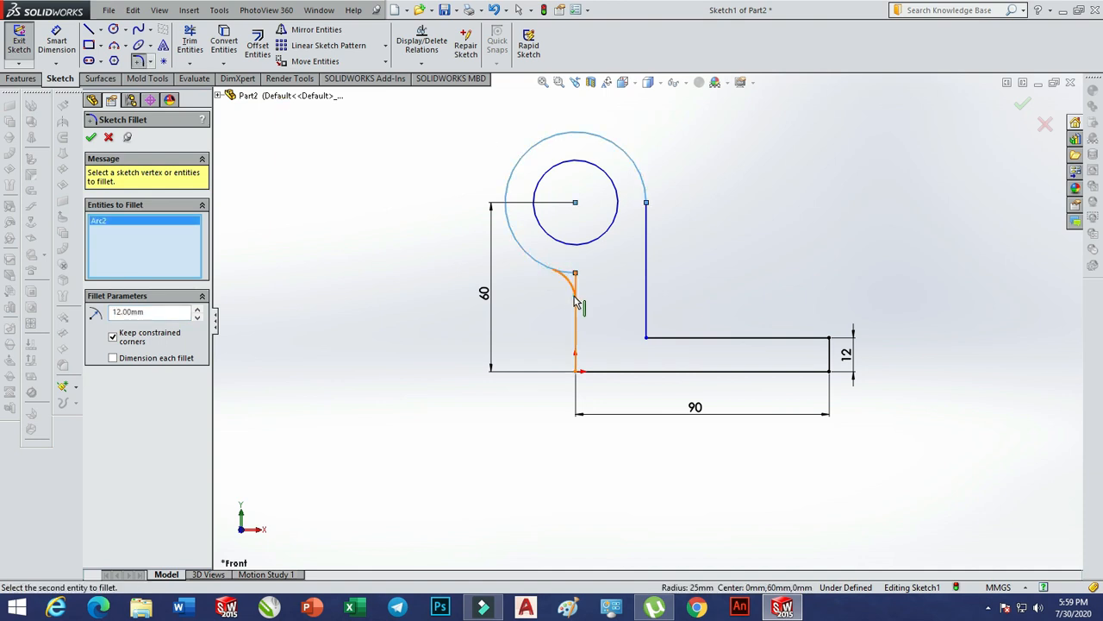
click(90, 138)
click(770, 235)
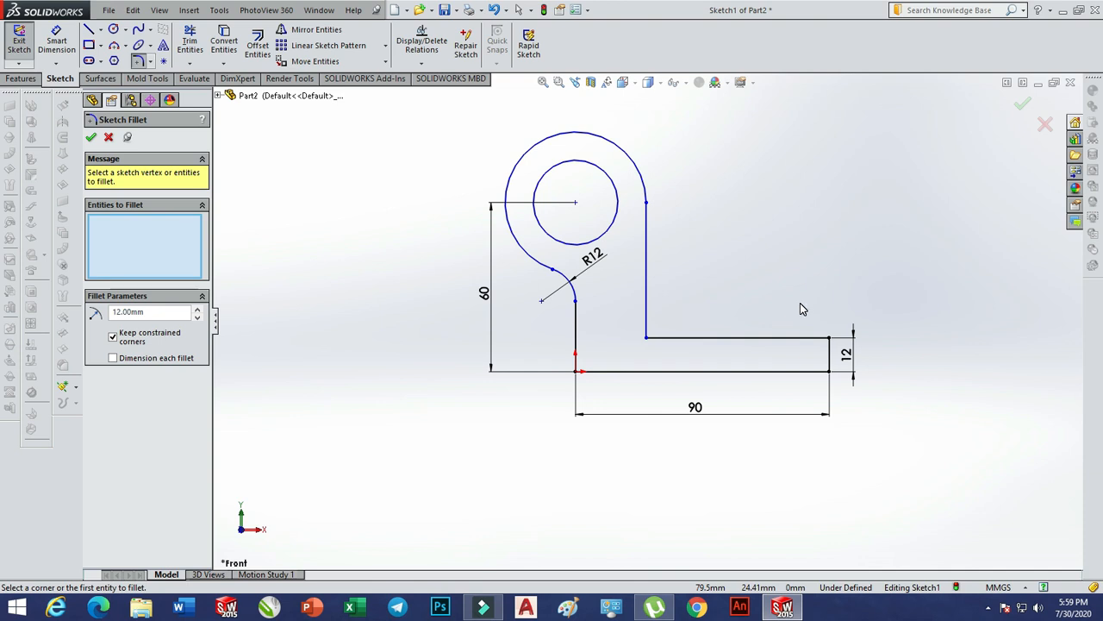
Exit the side profile sketch and set up a blind Boss-Extrude of its outer contour with a 30 mm depth
click(21, 78)
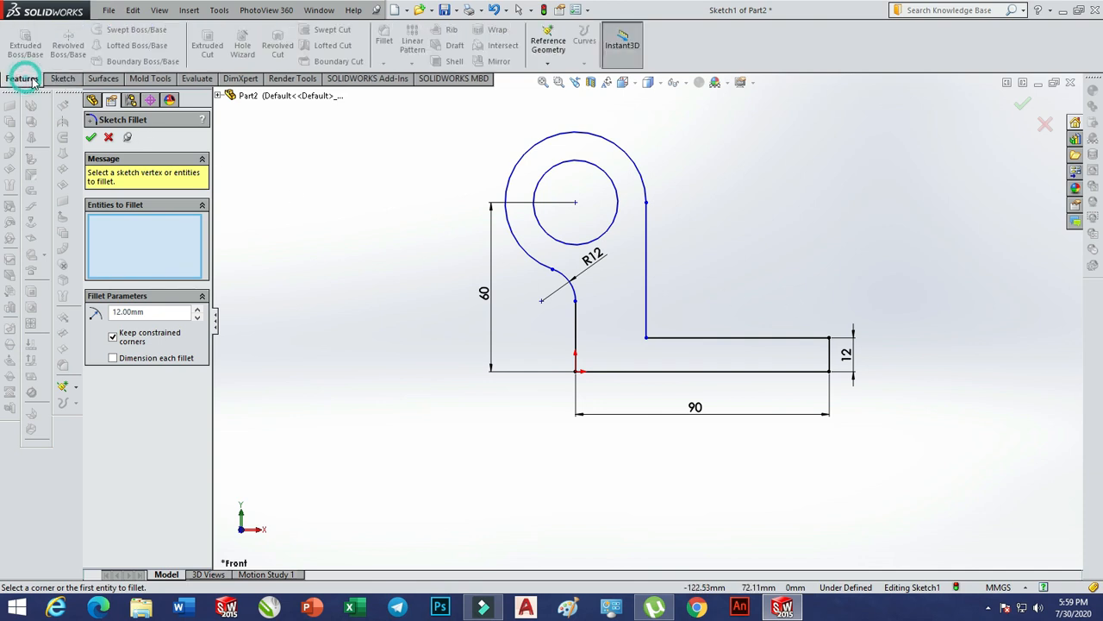
click(1024, 106)
click(1021, 104)
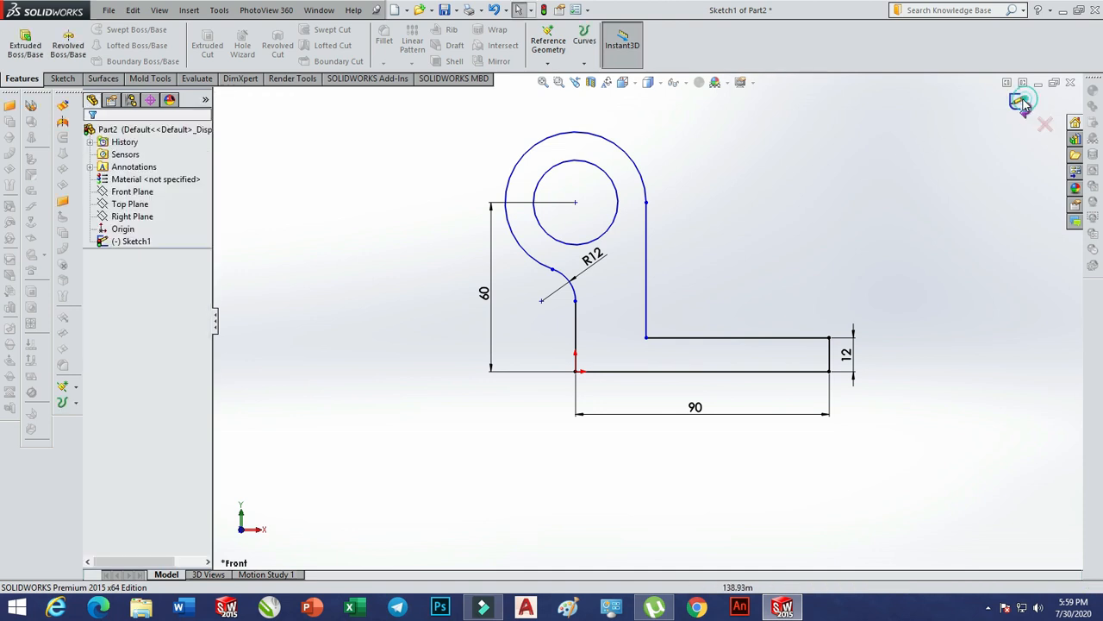
click(25, 43)
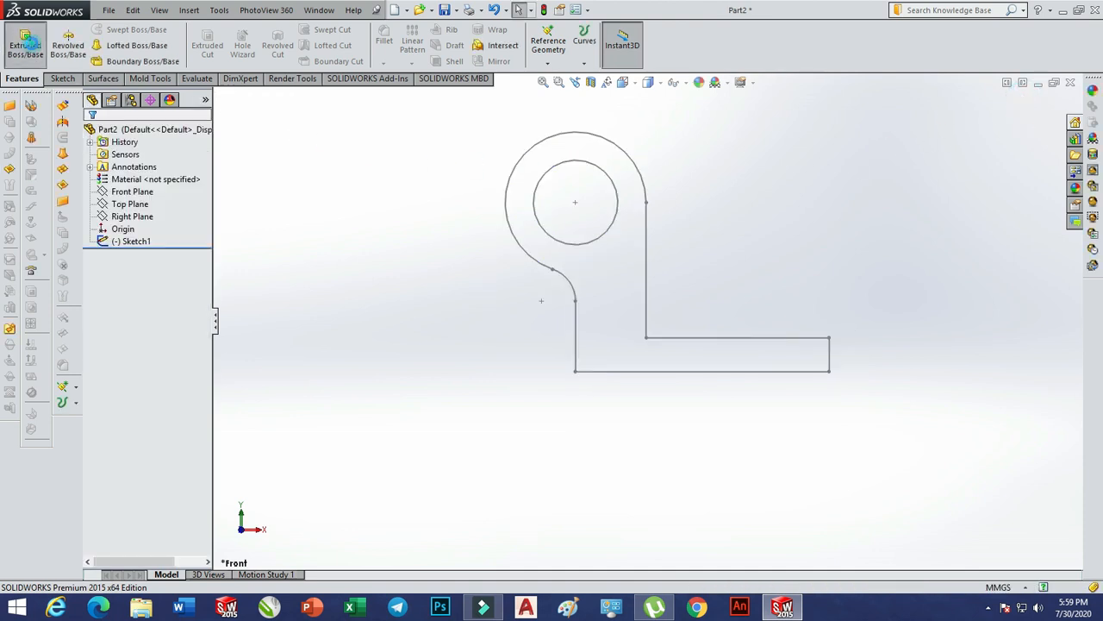
click(535, 263)
click(534, 263)
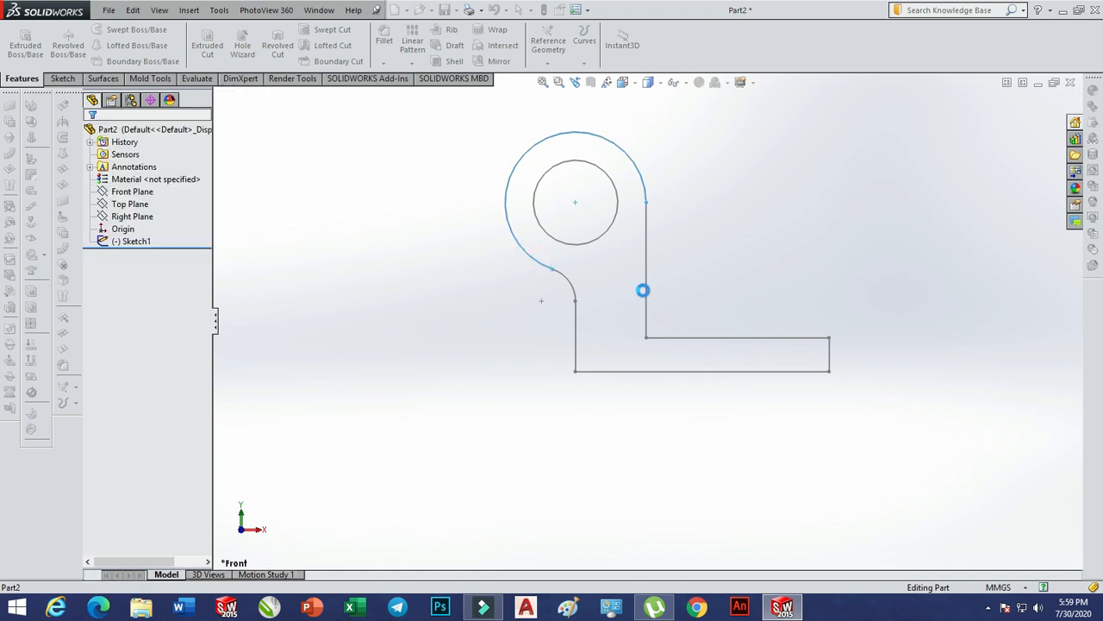
click(643, 290)
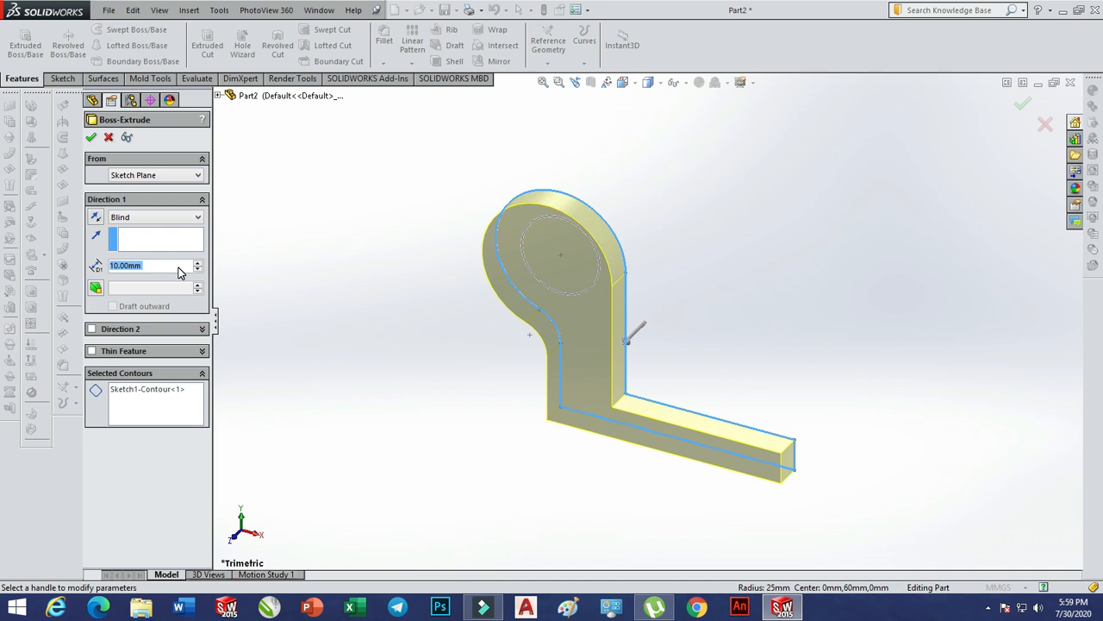
text(30)
key(Return)
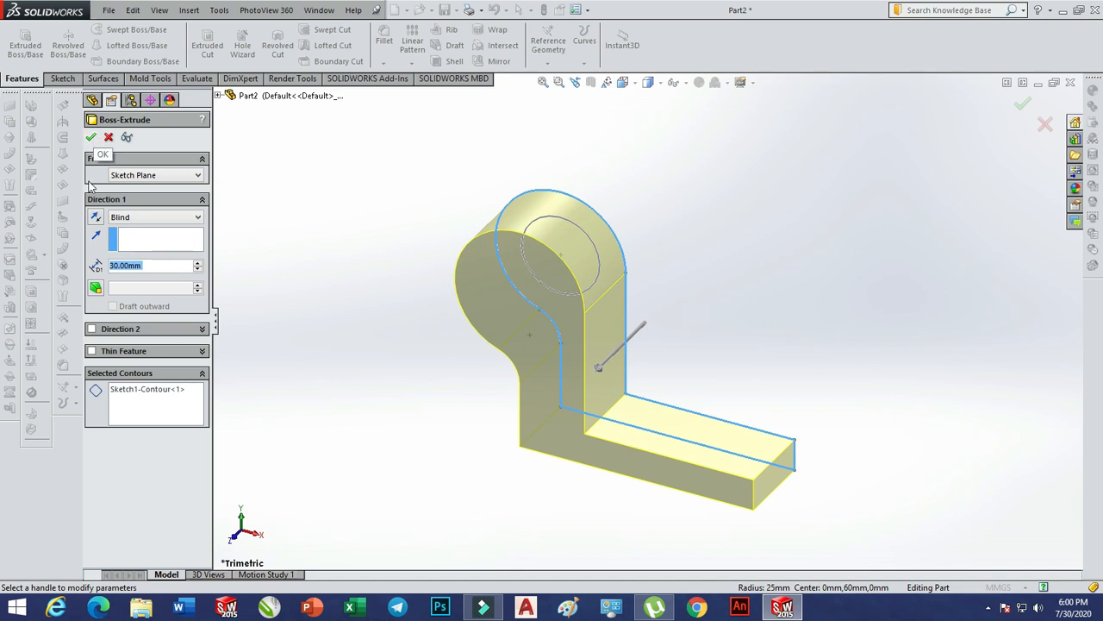
Replace the selected contour with the profile region that excludes the inner circle, and complete the extrusion
right_click(156, 390)
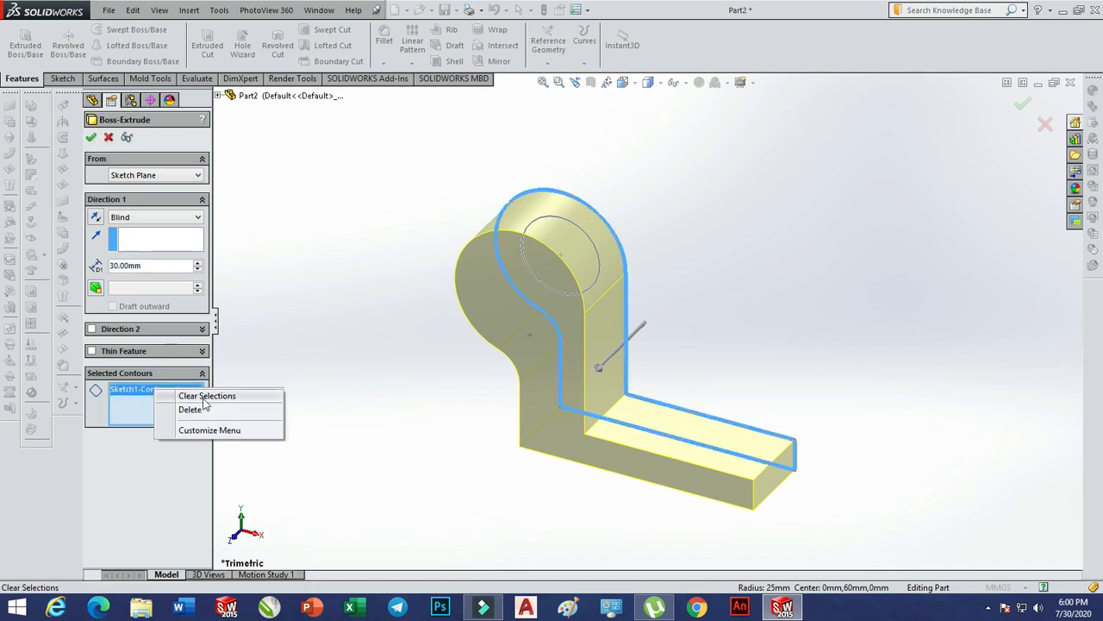
click(198, 411)
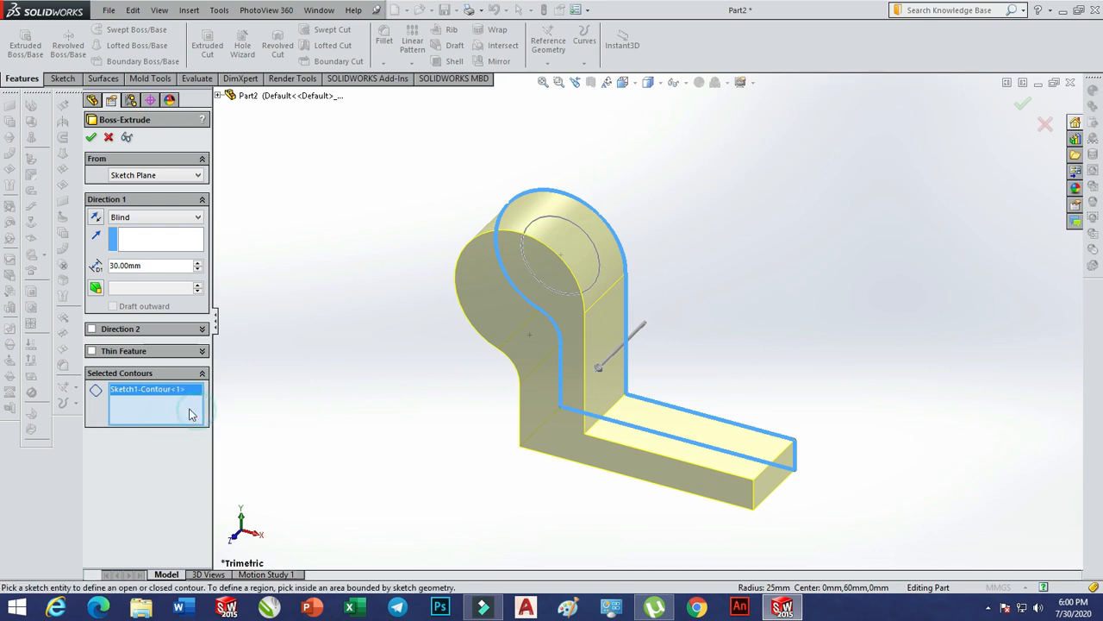
click(576, 316)
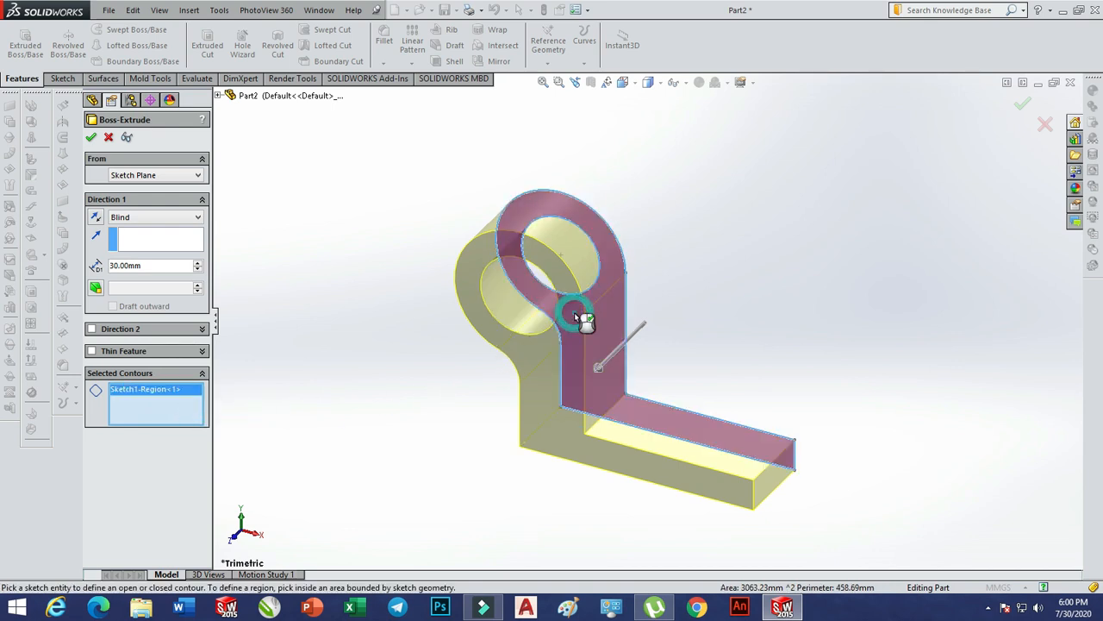
click(92, 138)
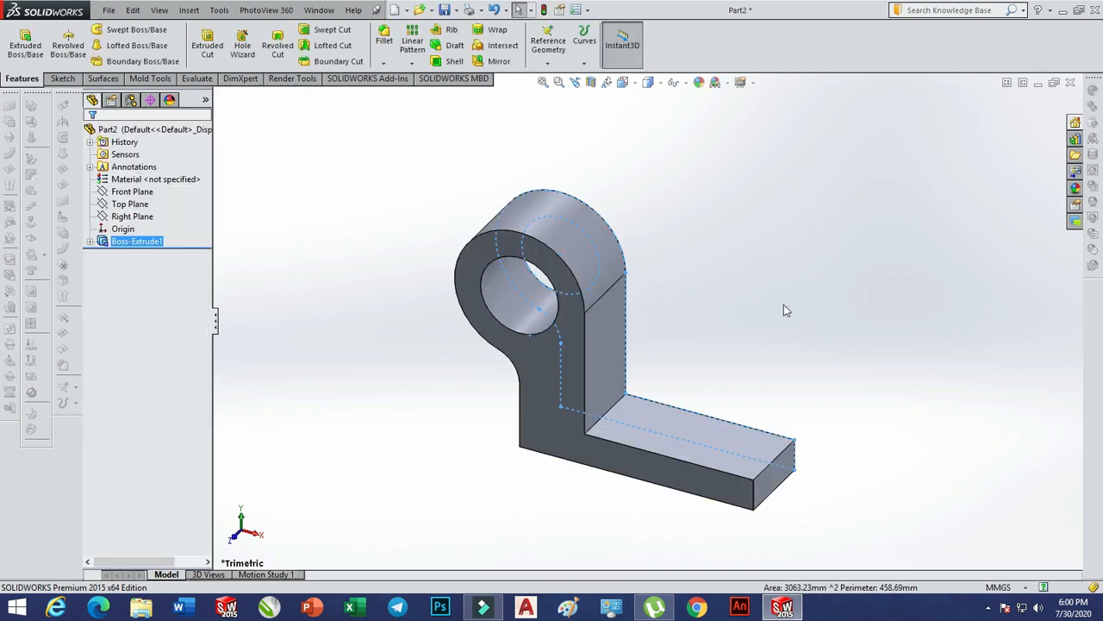
click(792, 306)
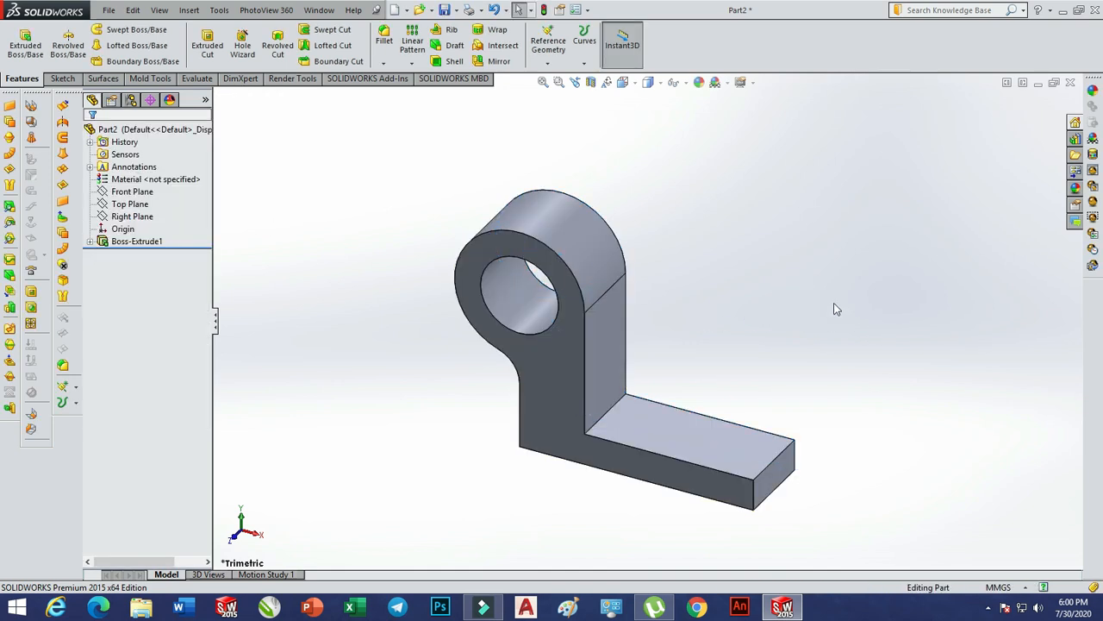
Sketch a corner rectangle on the ledge's upper face from its rear end corner, extending about 26 mm beyond the rear edge
click(740, 452)
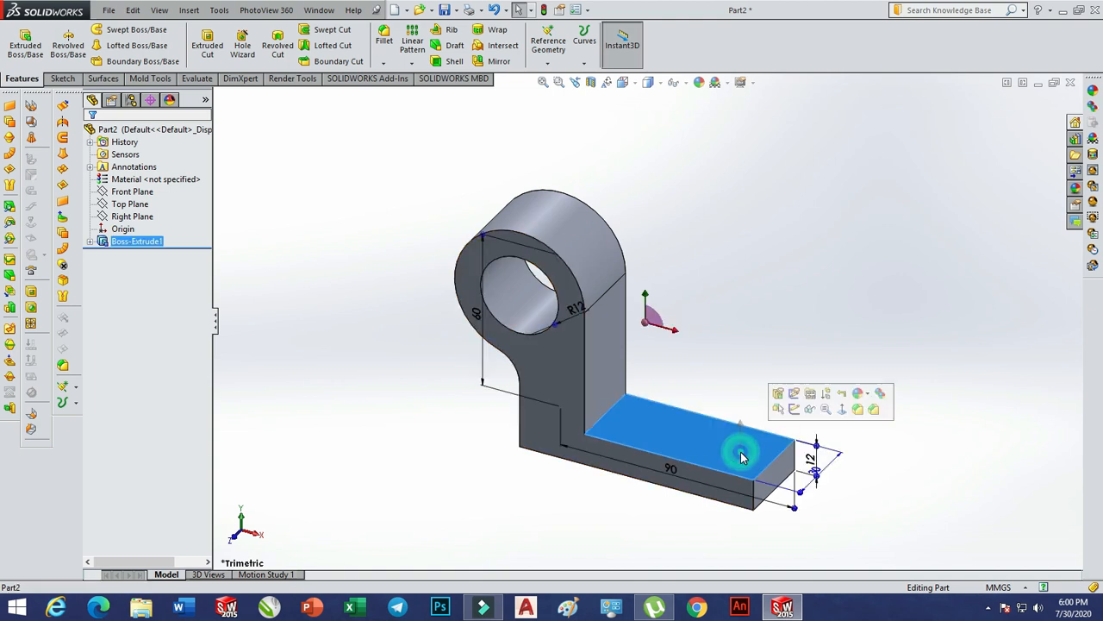
click(636, 82)
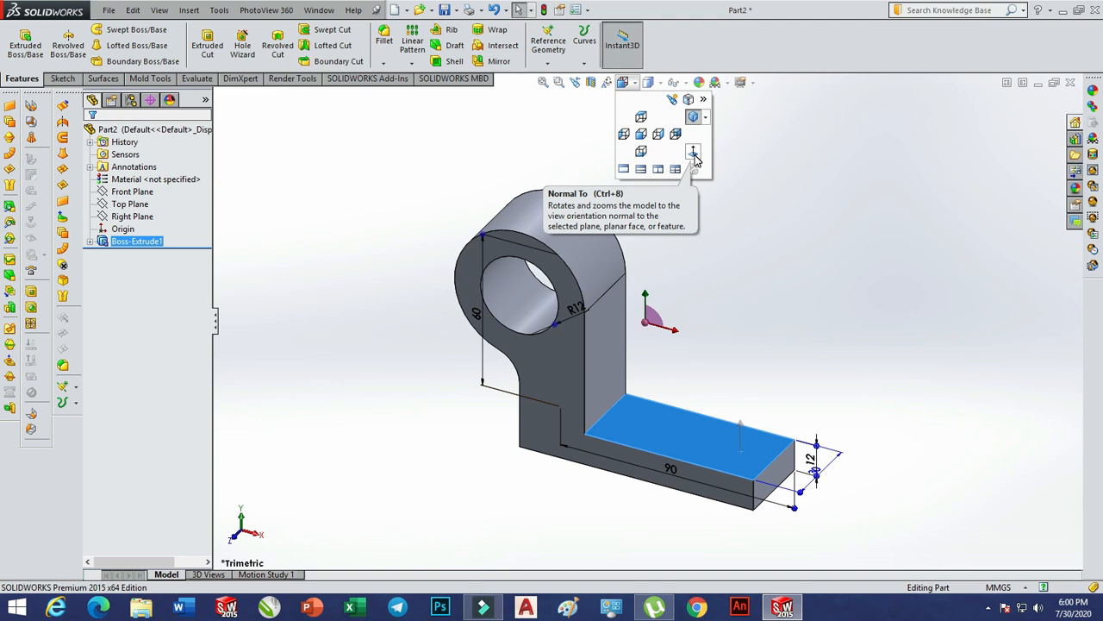
click(695, 153)
scroll(676, 415, up, 2)
scroll(917, 329, down, 2)
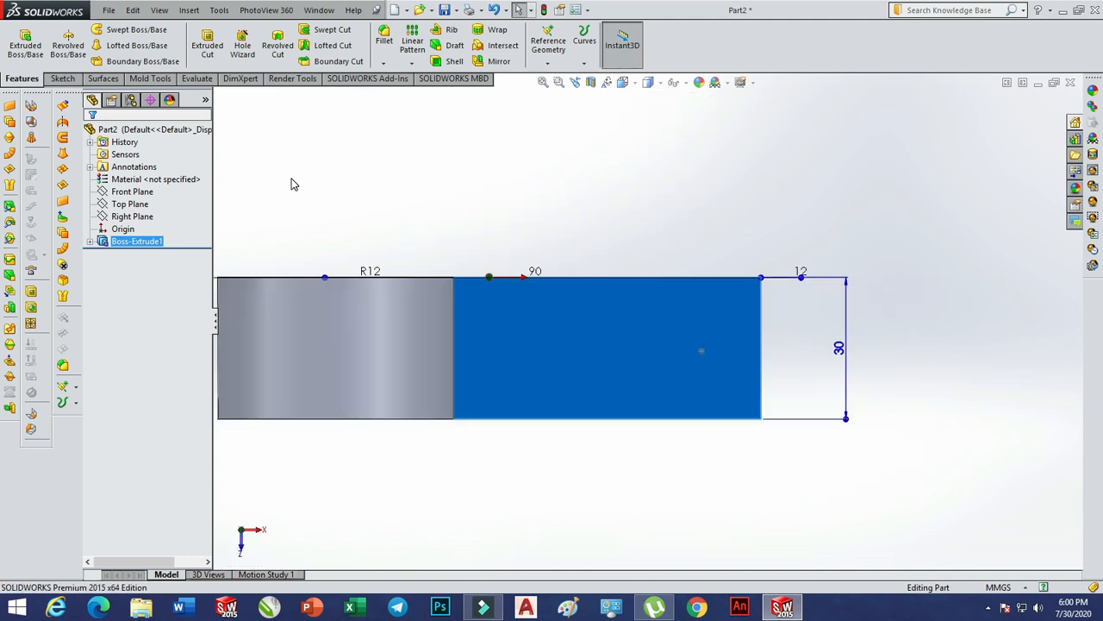
click(62, 78)
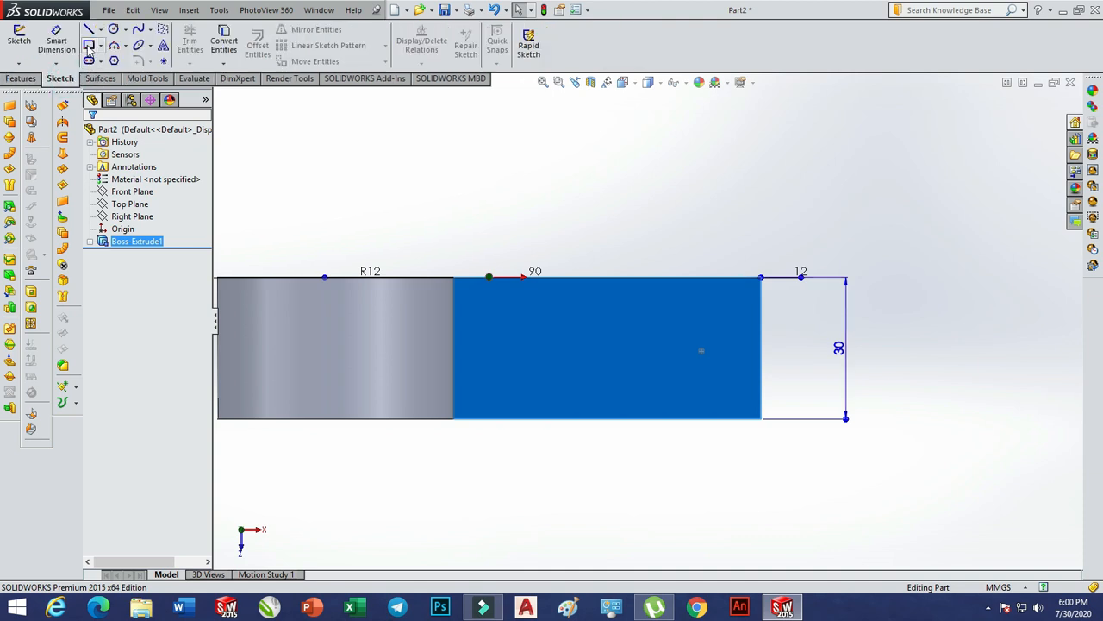
click(88, 46)
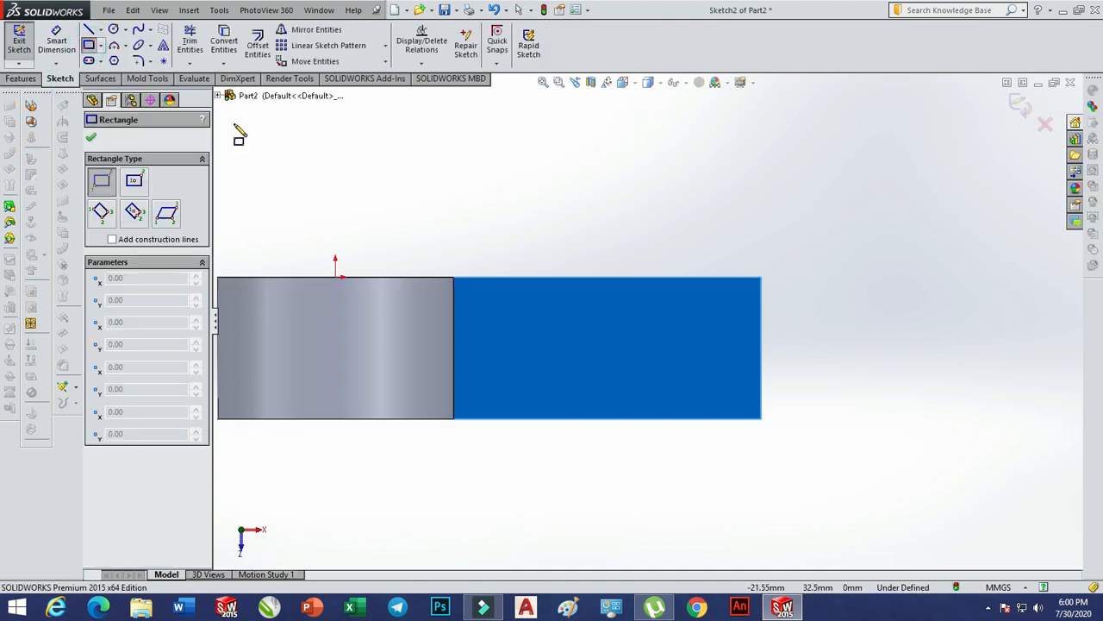
click(762, 277)
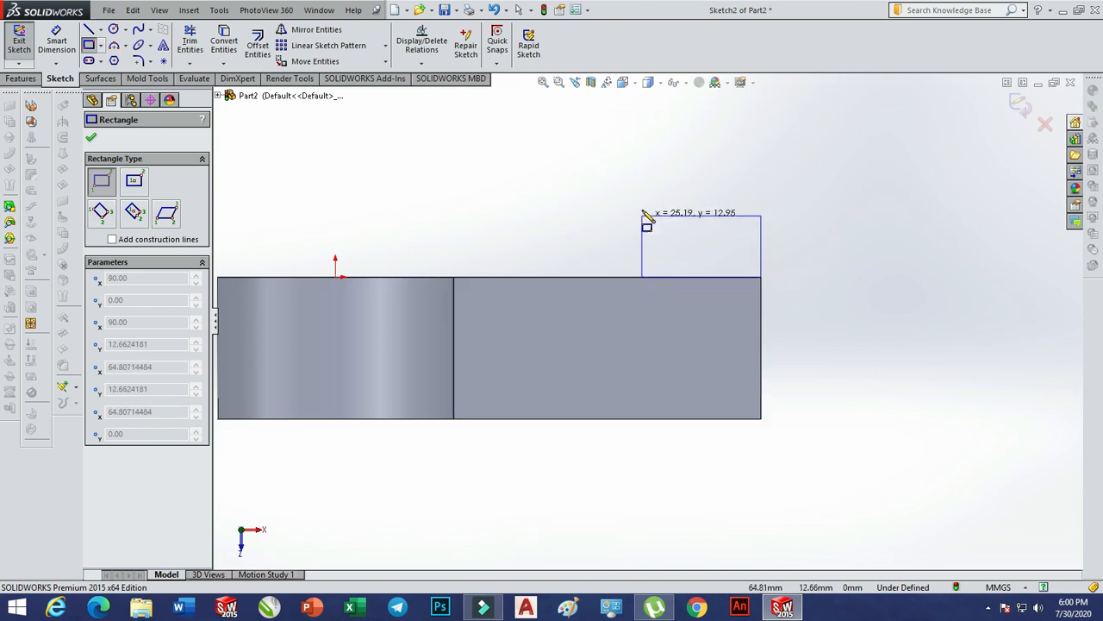
click(633, 156)
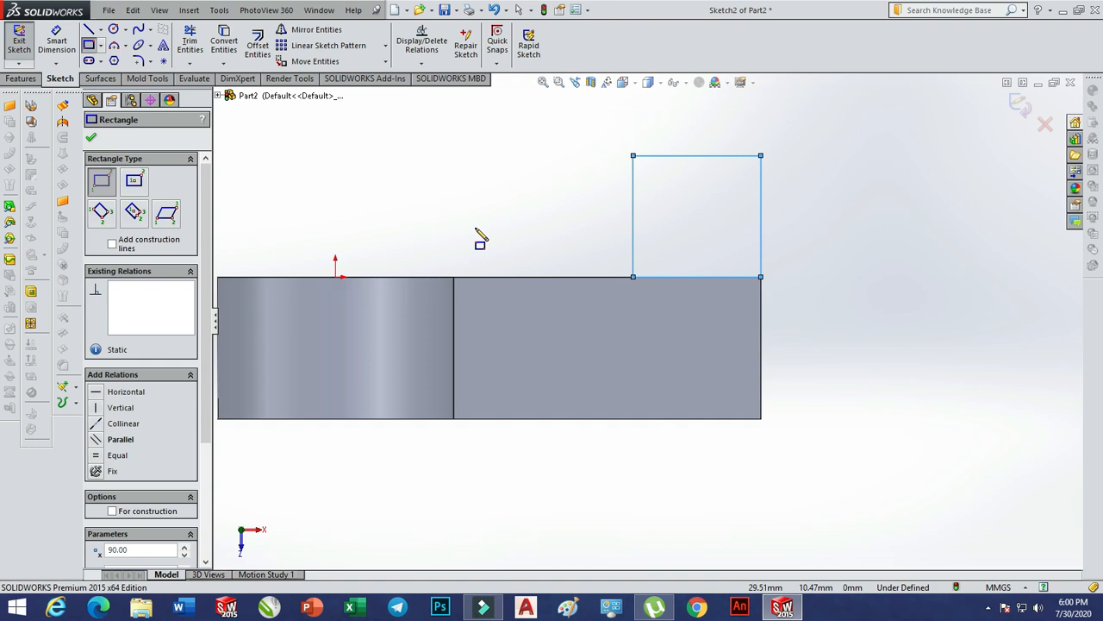
Dimension the rear rectangle's width along the ledge as 40 mm
click(56, 42)
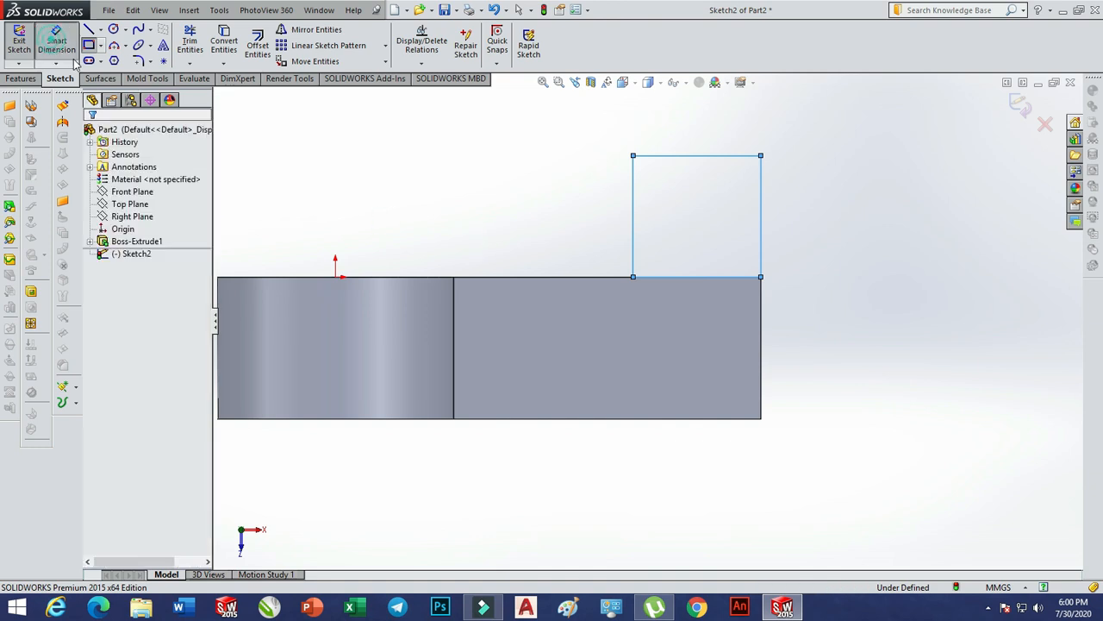
click(690, 163)
click(695, 190)
key(Return)
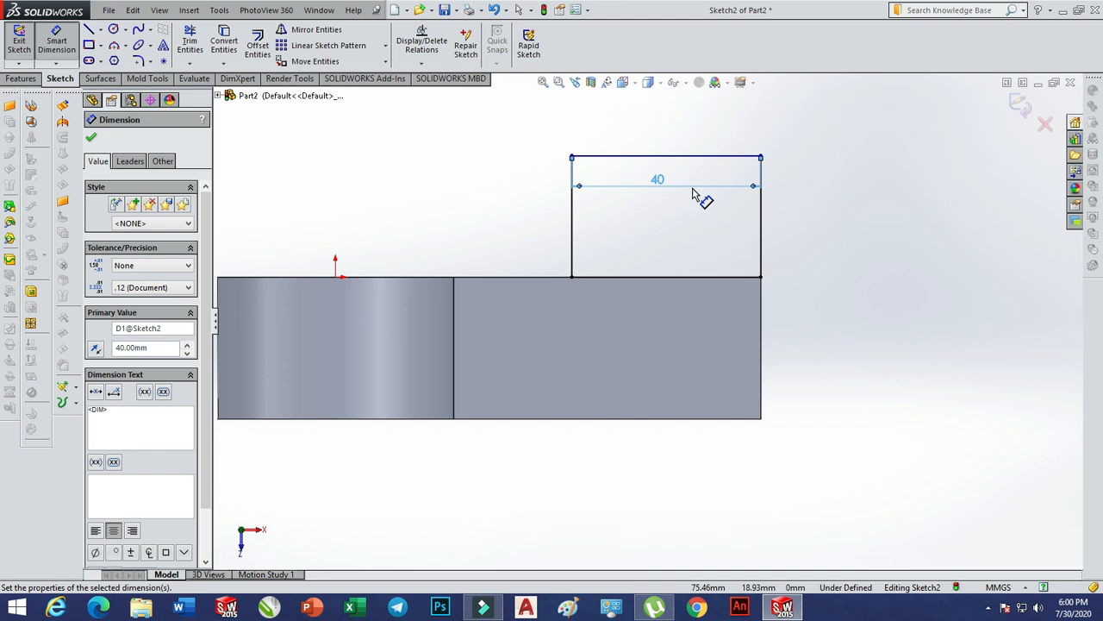
Draw a matching rectangle outward from the ledge's front end corner and dimension its width as 40 mm
click(88, 45)
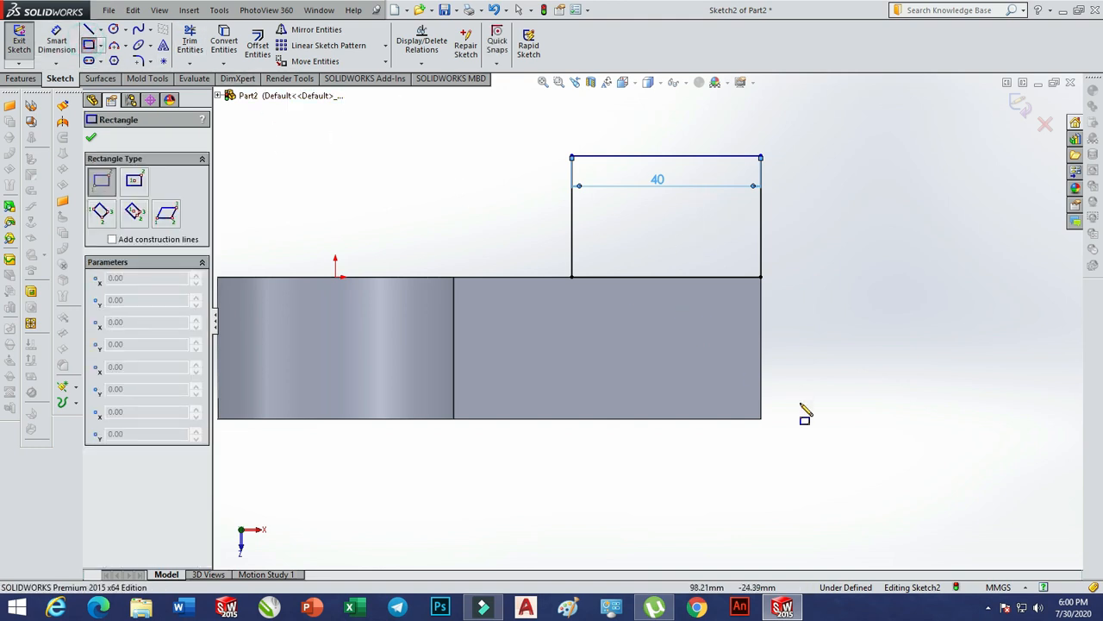
click(760, 420)
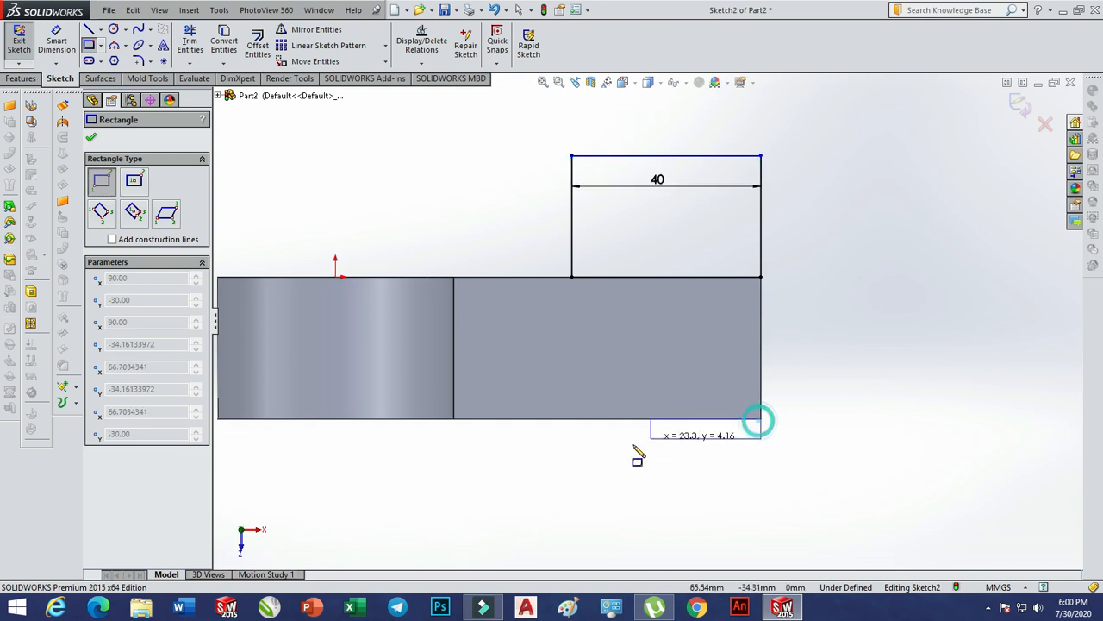
click(571, 540)
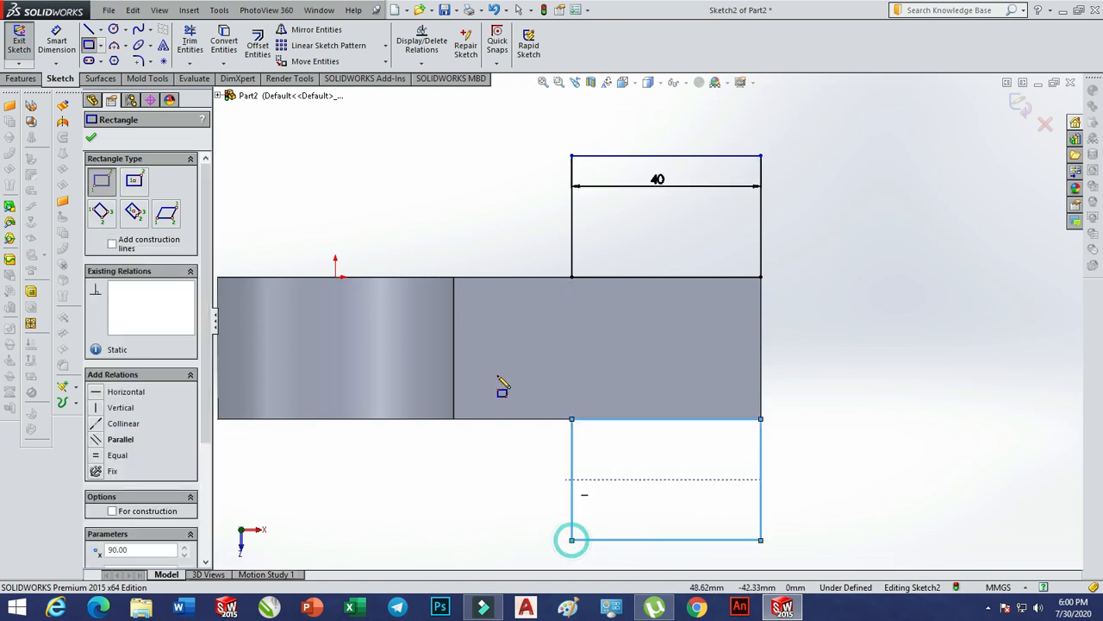
click(57, 45)
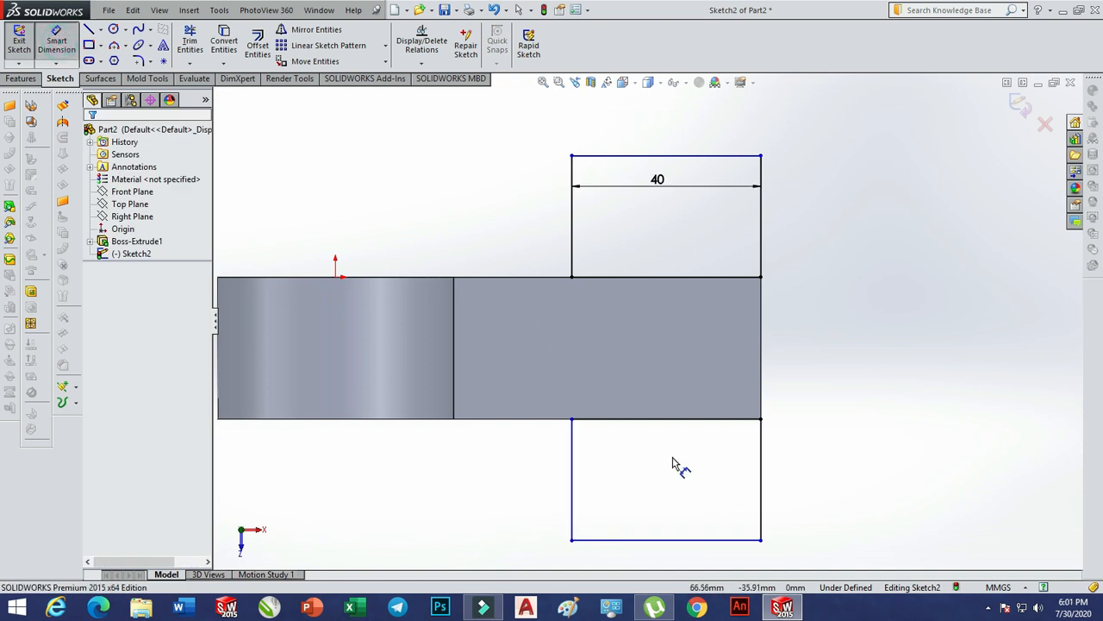
click(680, 540)
click(660, 521)
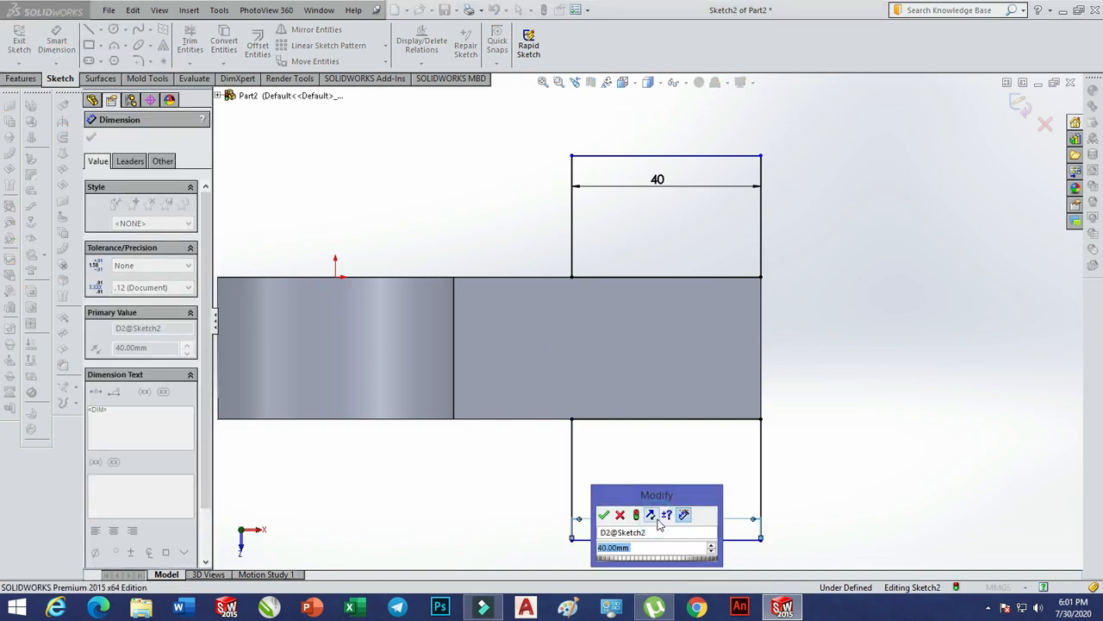
click(603, 514)
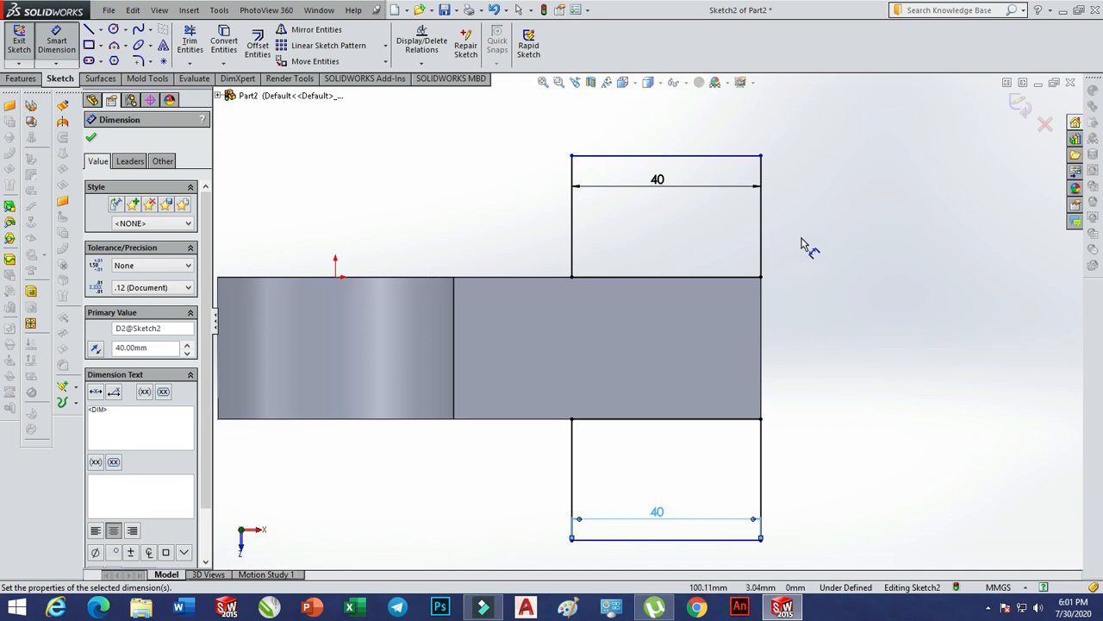
Dimension the overall distance between the two rectangles' outer edges, try a value of 50 mm, and undo that value
click(724, 157)
click(736, 539)
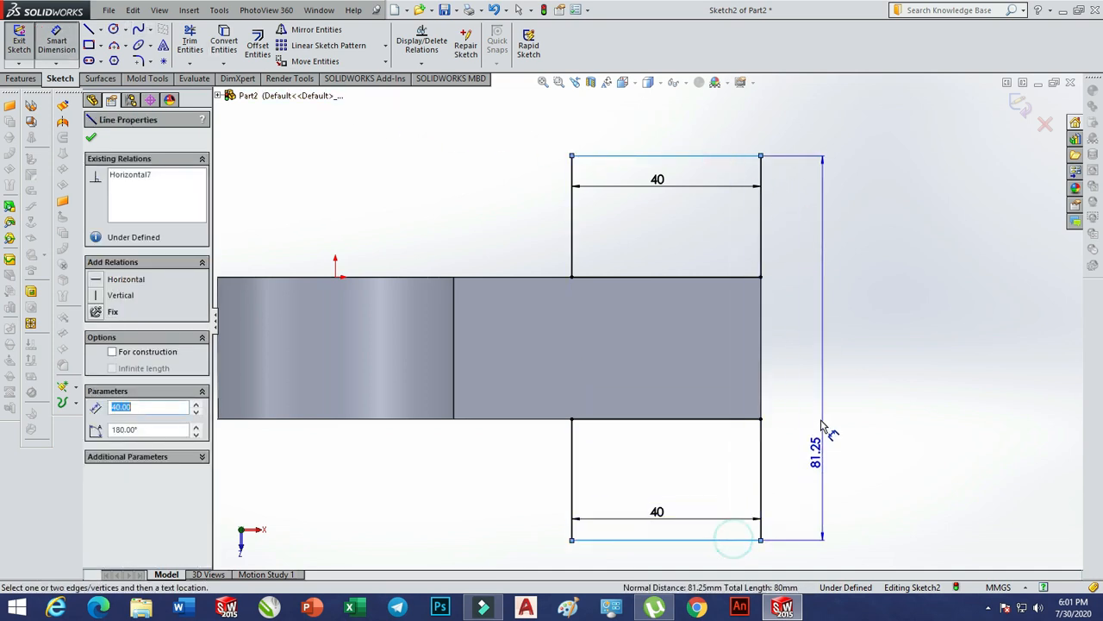
click(810, 358)
text(50)
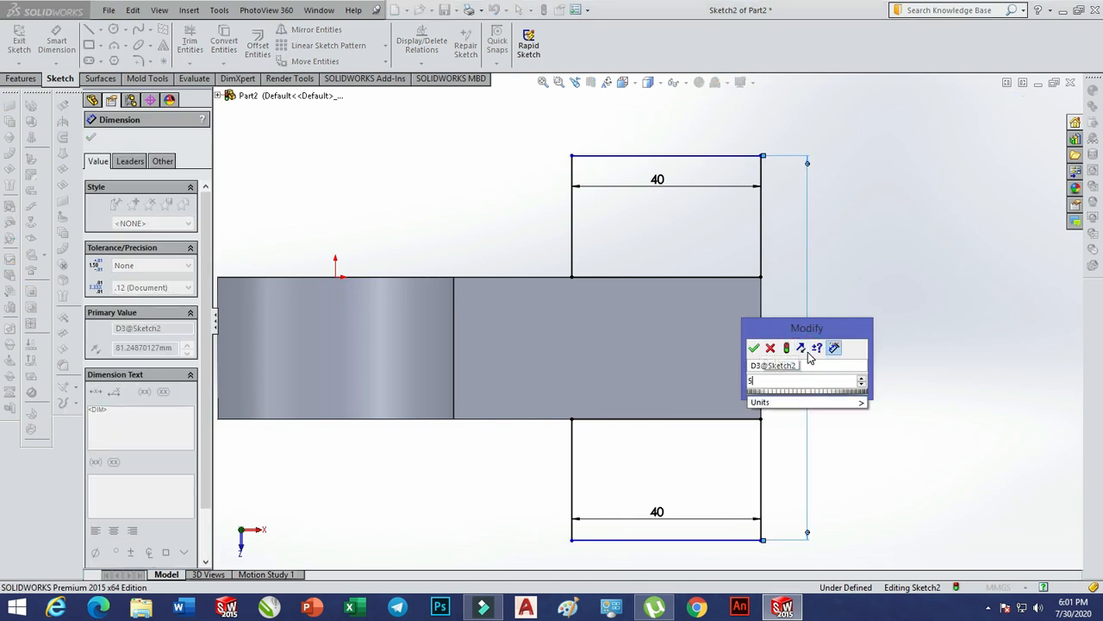
key(Return)
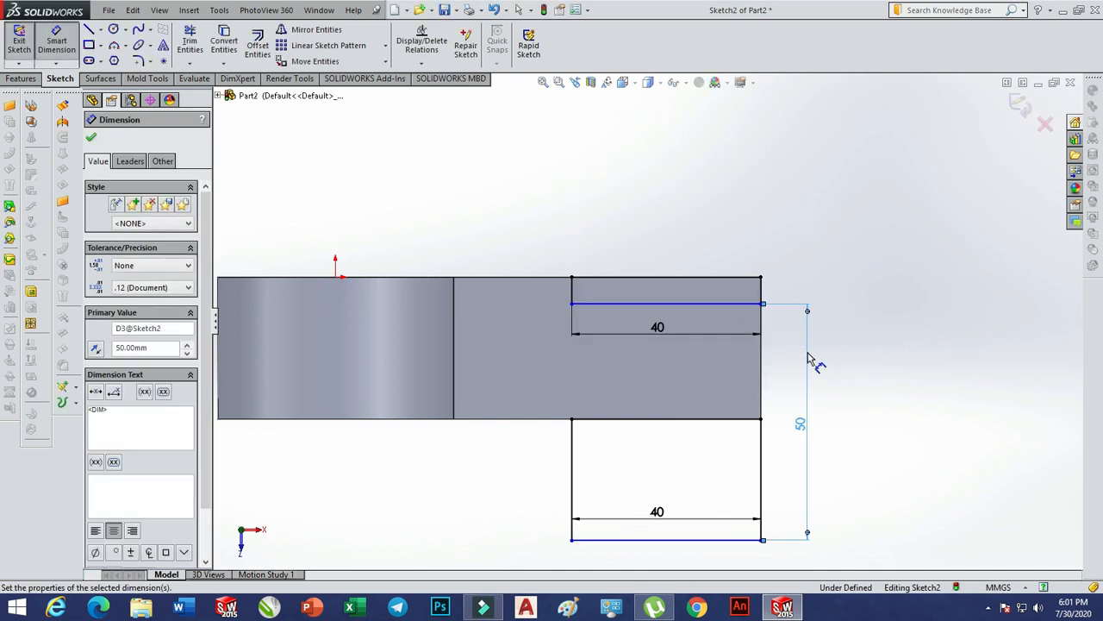
key(ctrl+z)
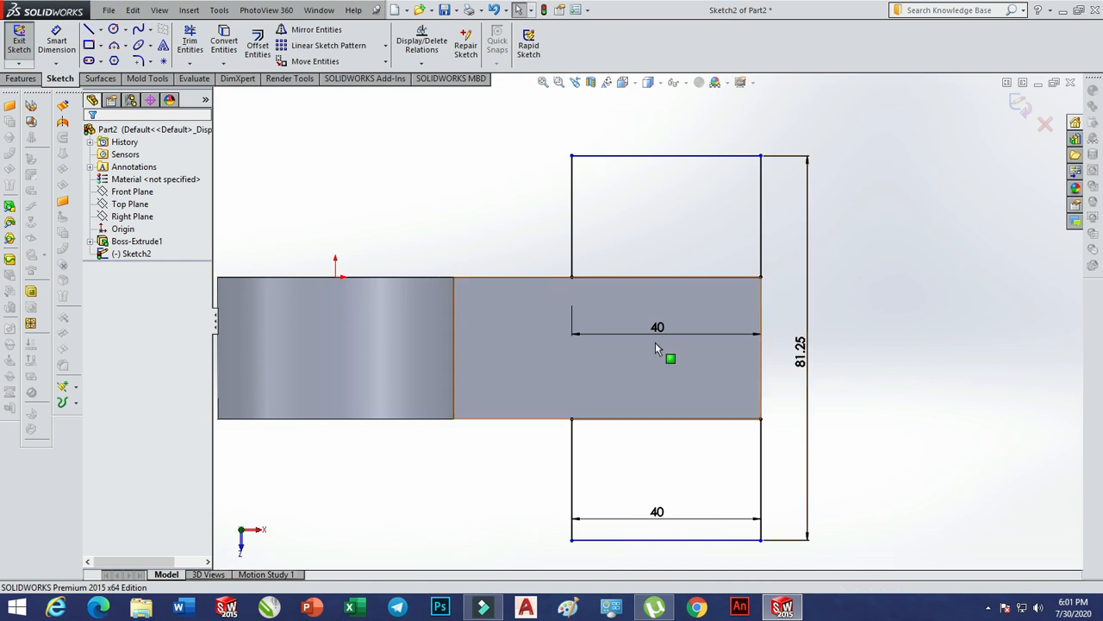
Dimension the rear rectangle's outer edge from the midpoint of the ledge's end edge as 25 mm
click(56, 43)
click(714, 157)
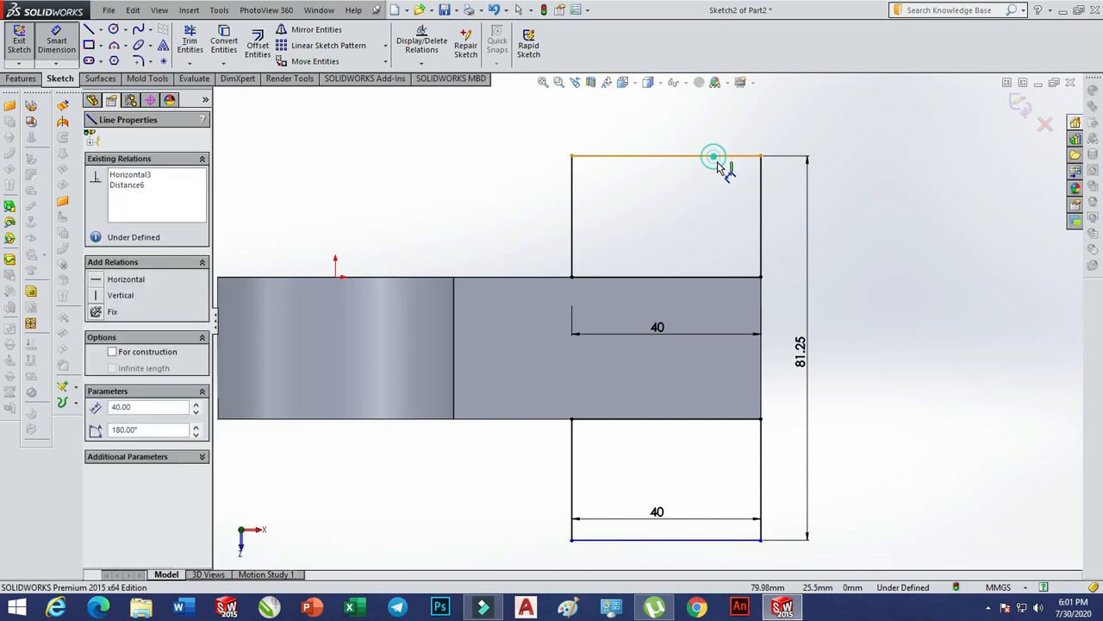
click(761, 348)
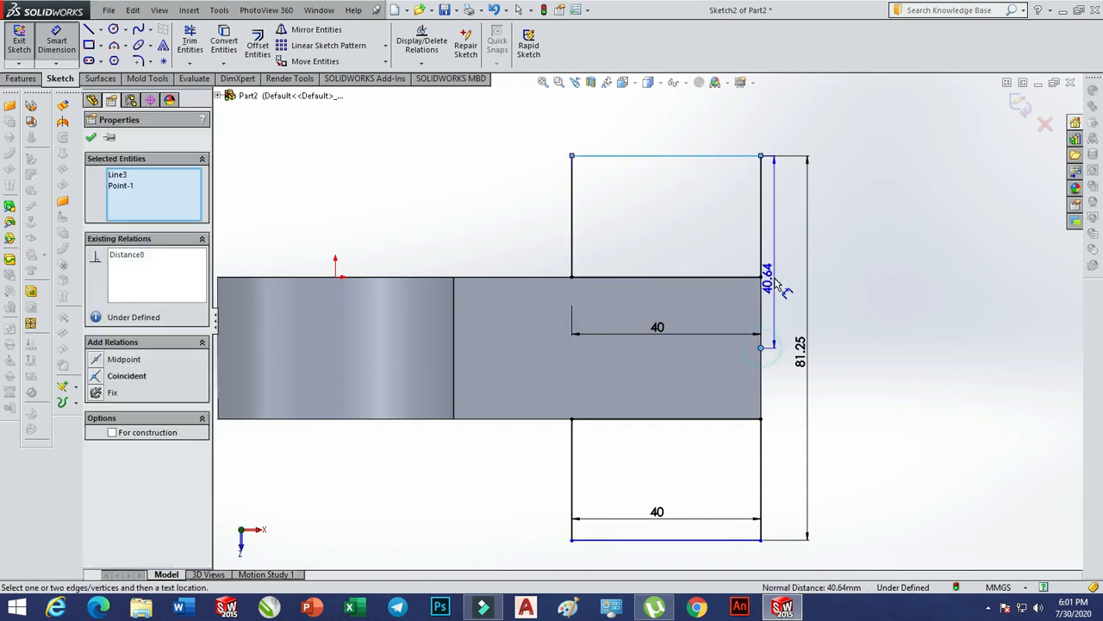
click(784, 272)
text(25)
key(Return)
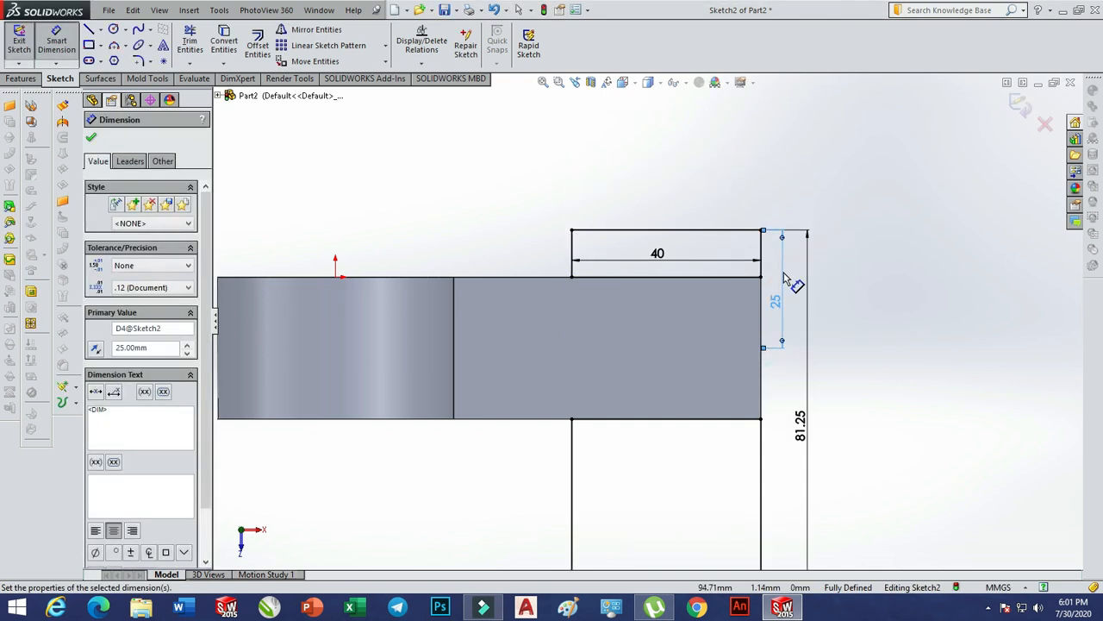
Delete the overall dimension between the two rectangles' outer edges
scroll(775, 274, down, 1)
scroll(773, 274, up, 2)
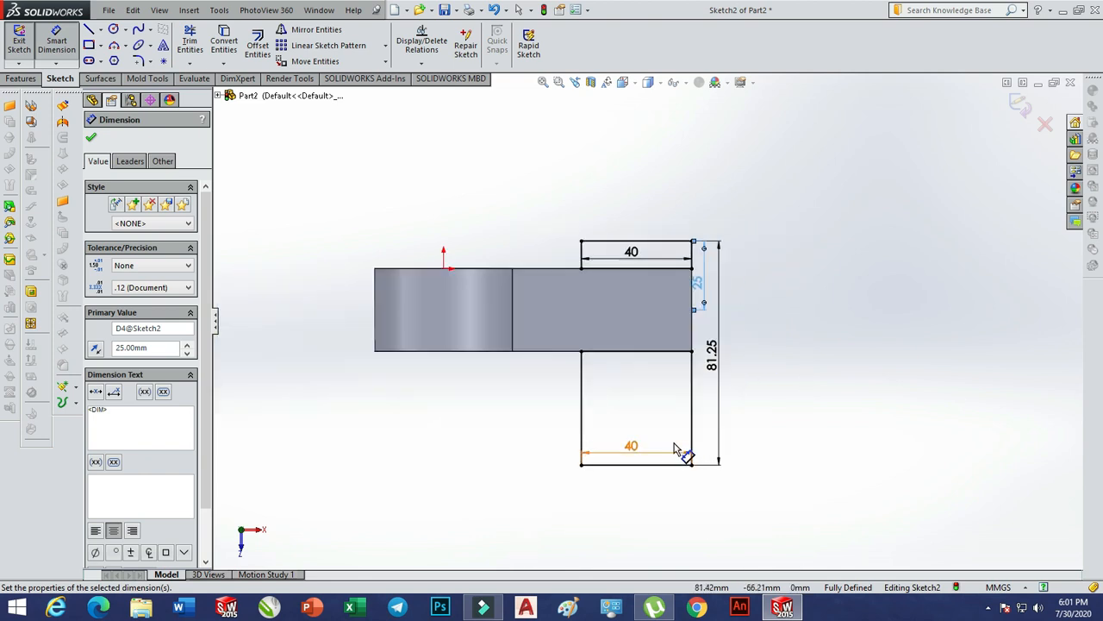
click(714, 359)
key(Delete)
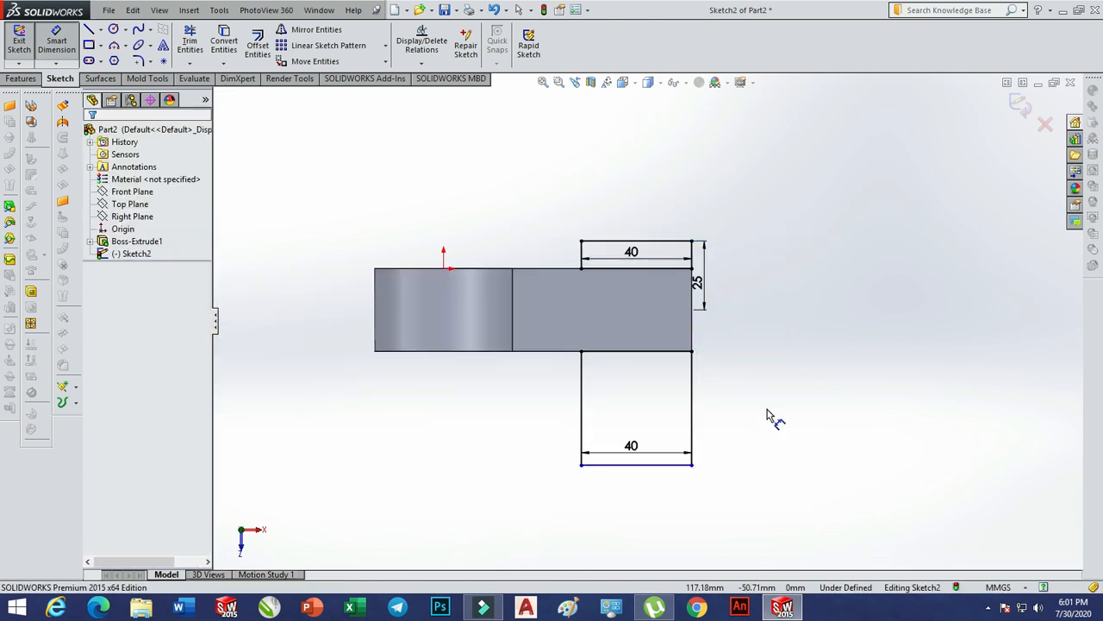
Dimension the front rectangle's outer edge from the midpoint of the ledge's end edge as 25 mm
click(134, 167)
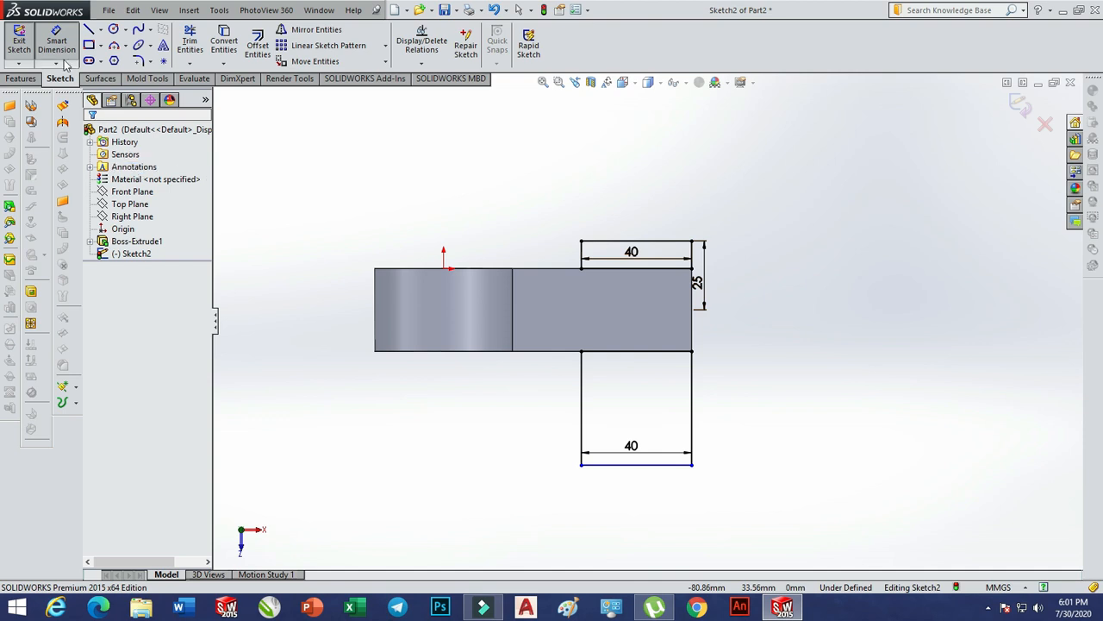
click(661, 464)
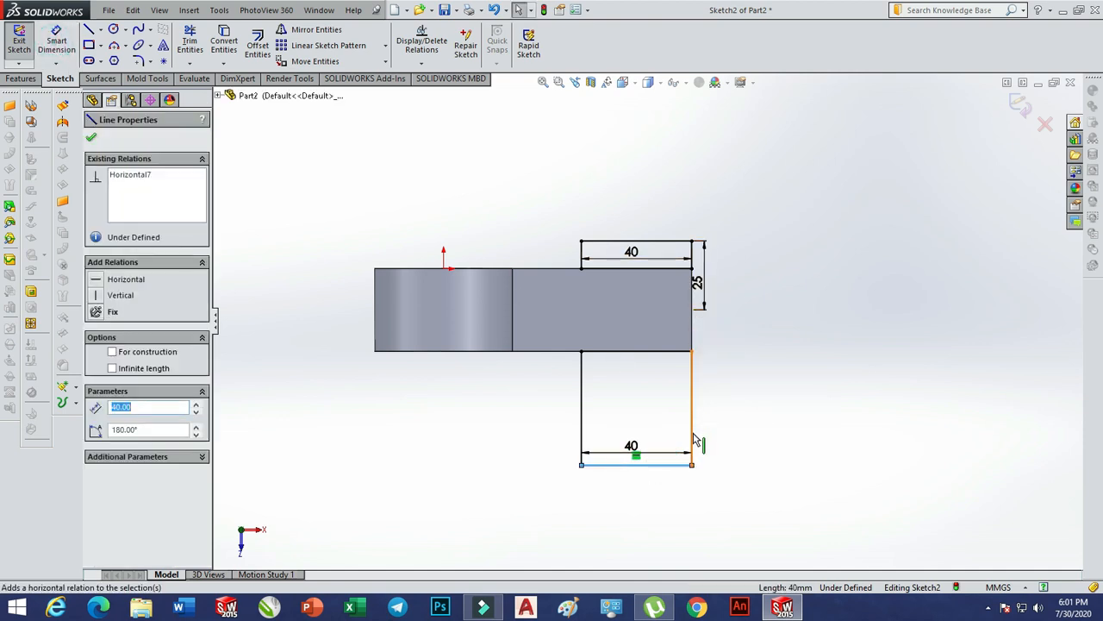
click(57, 43)
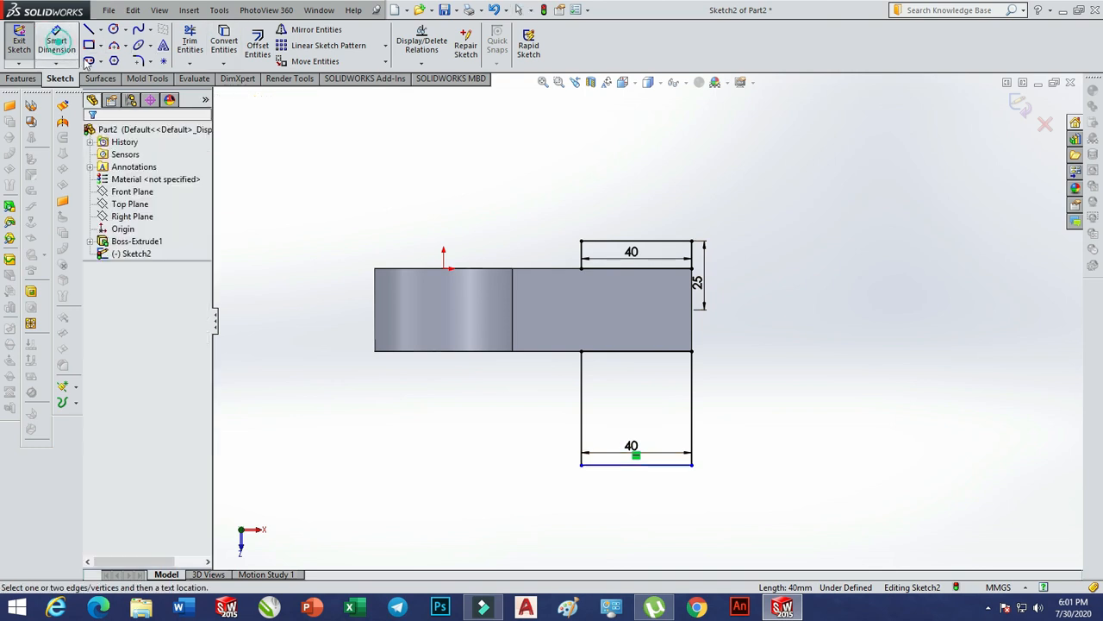
click(664, 466)
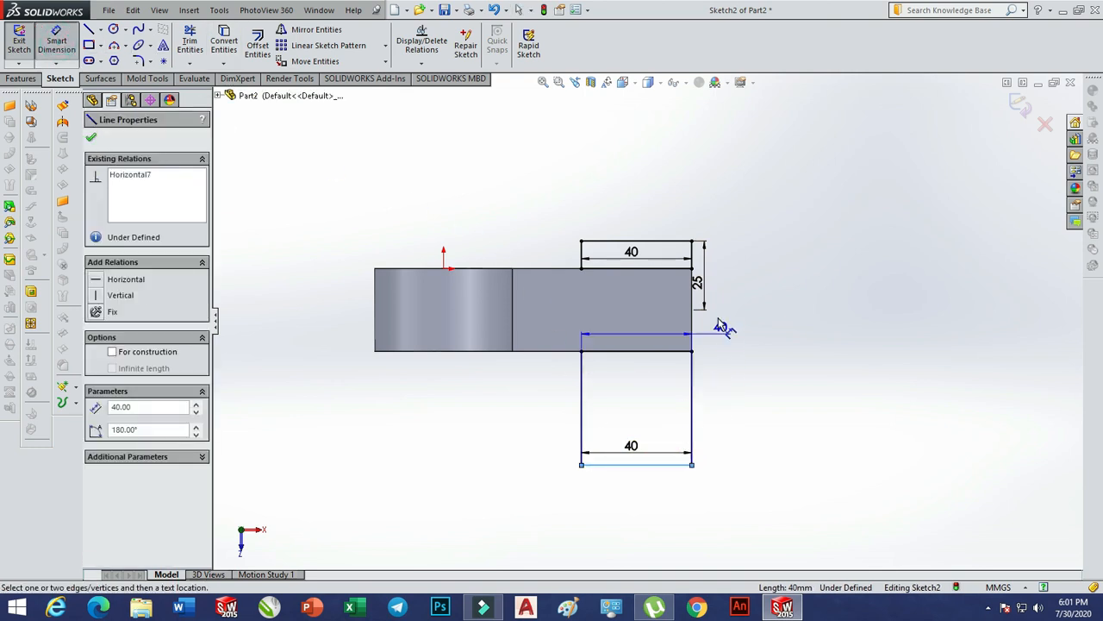
click(692, 308)
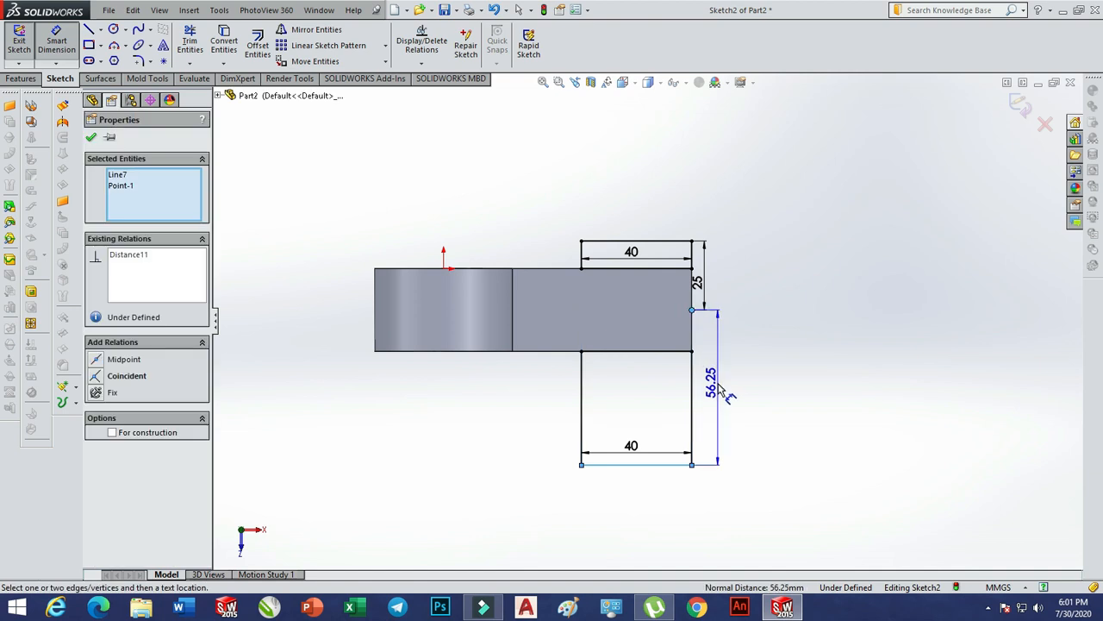
click(715, 388)
key(Return)
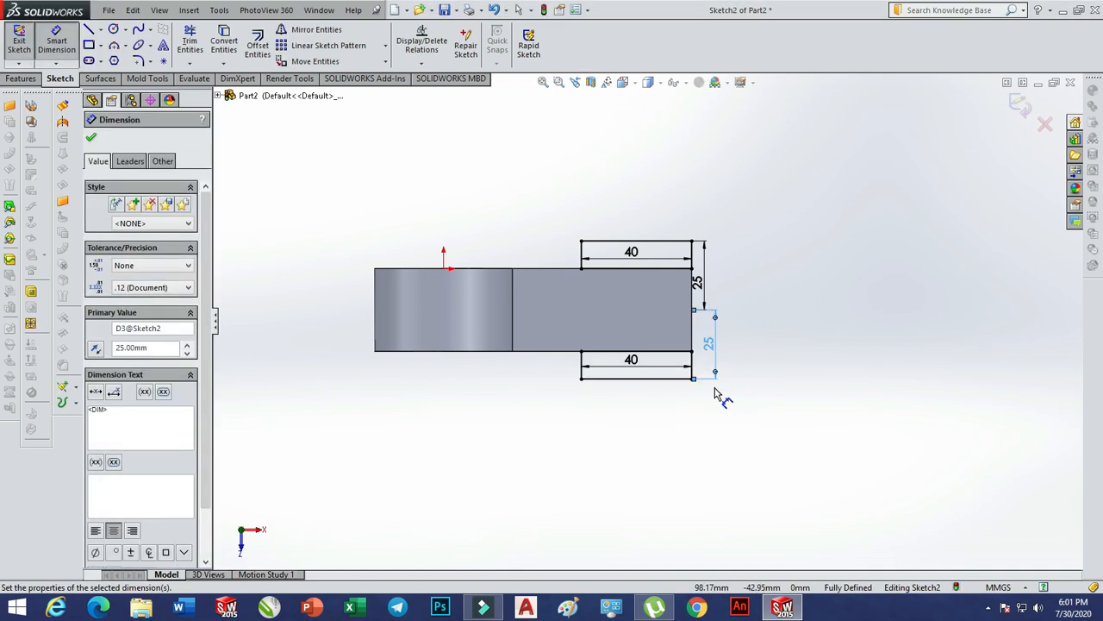
Draw a 20 mm radius circle centred on the midpoint of each rectangle's outer edge, reaching the edge's endpoints
scroll(746, 281, down, 2)
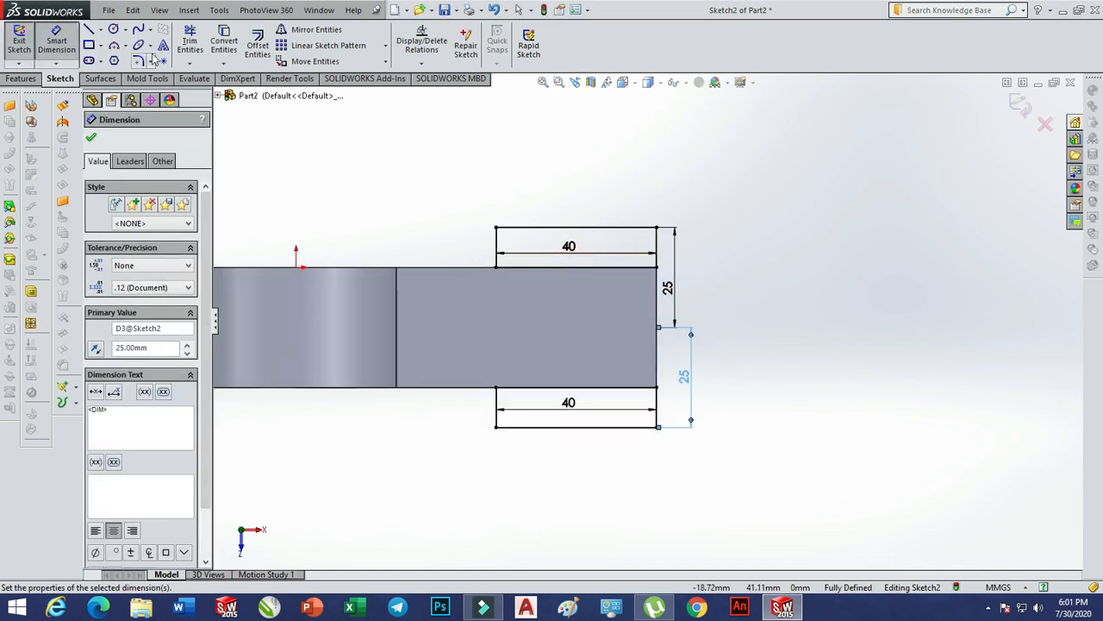
click(114, 30)
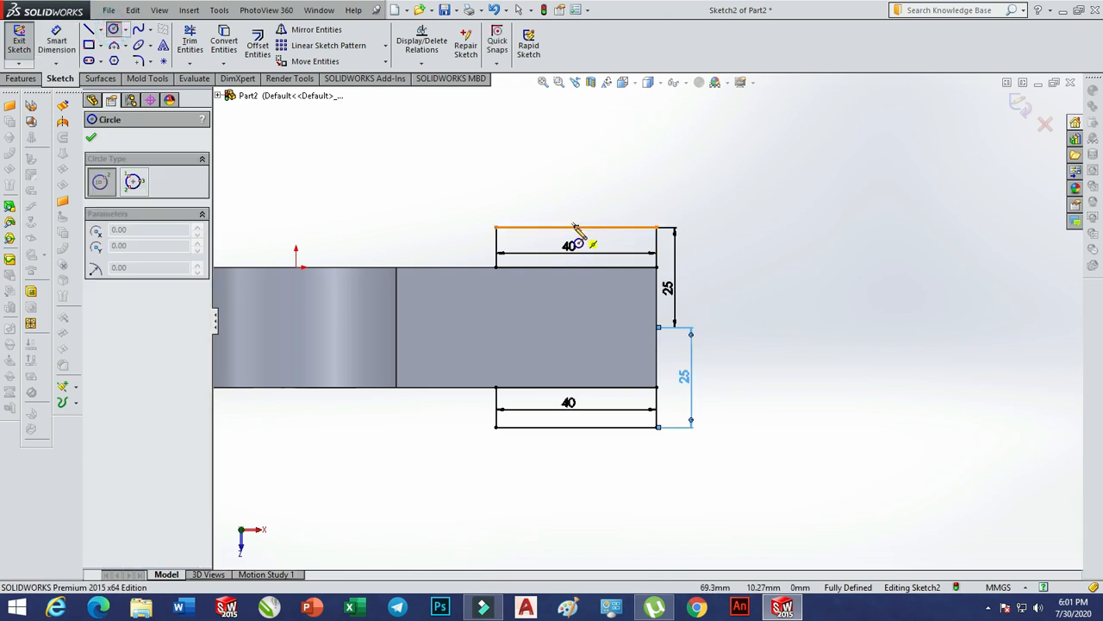
click(575, 227)
click(656, 226)
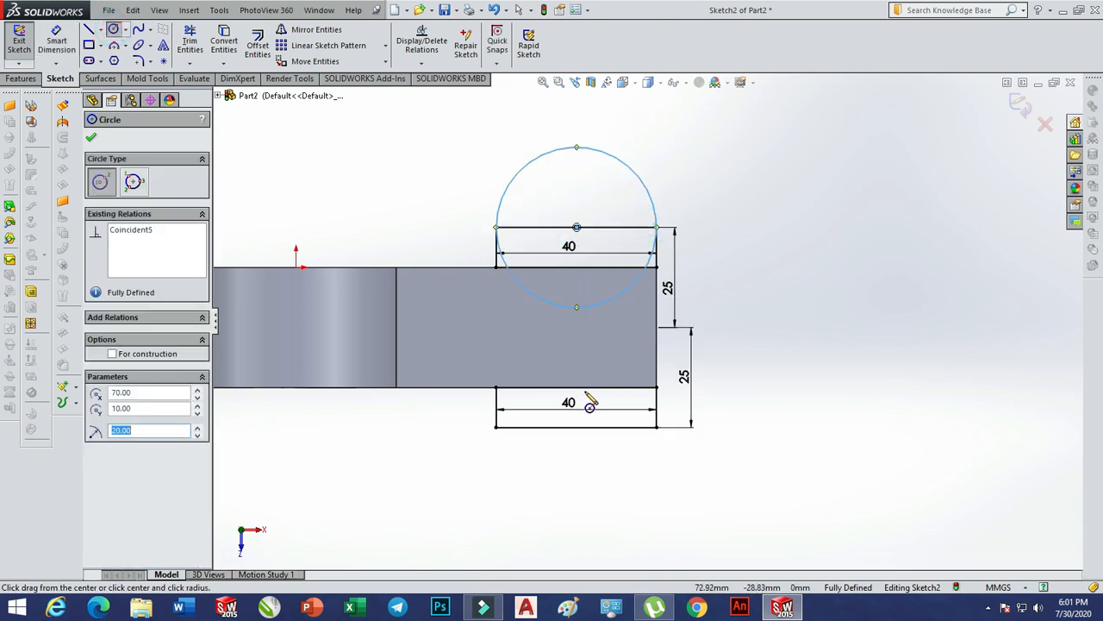
click(577, 427)
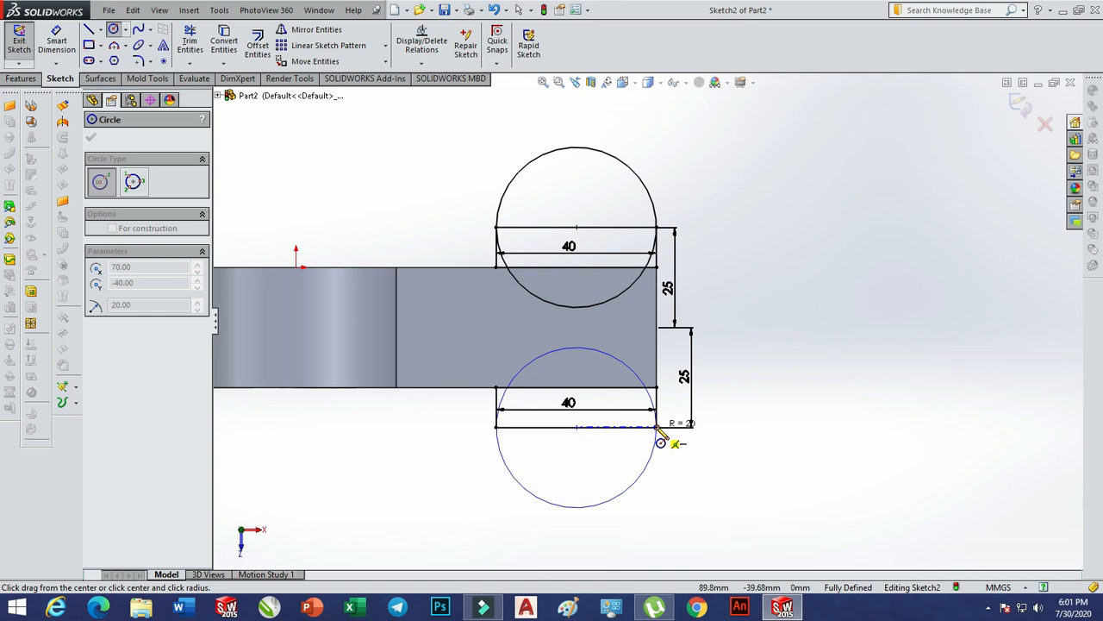
click(655, 427)
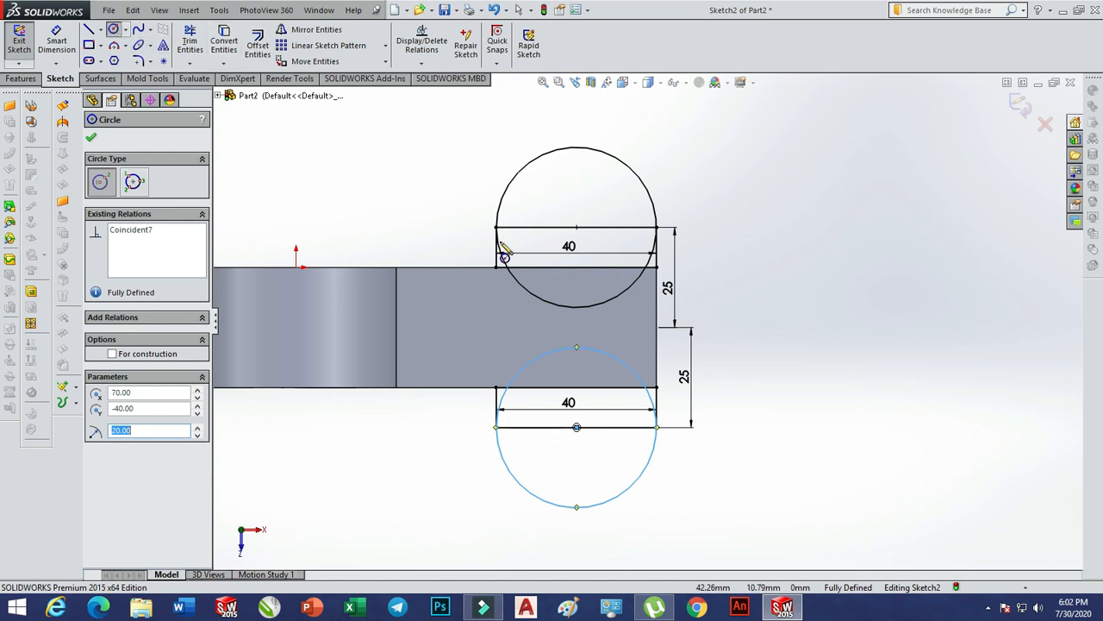
Draw a 6 mm radius hole circle concentric with each of the two large circles
click(576, 227)
click(601, 250)
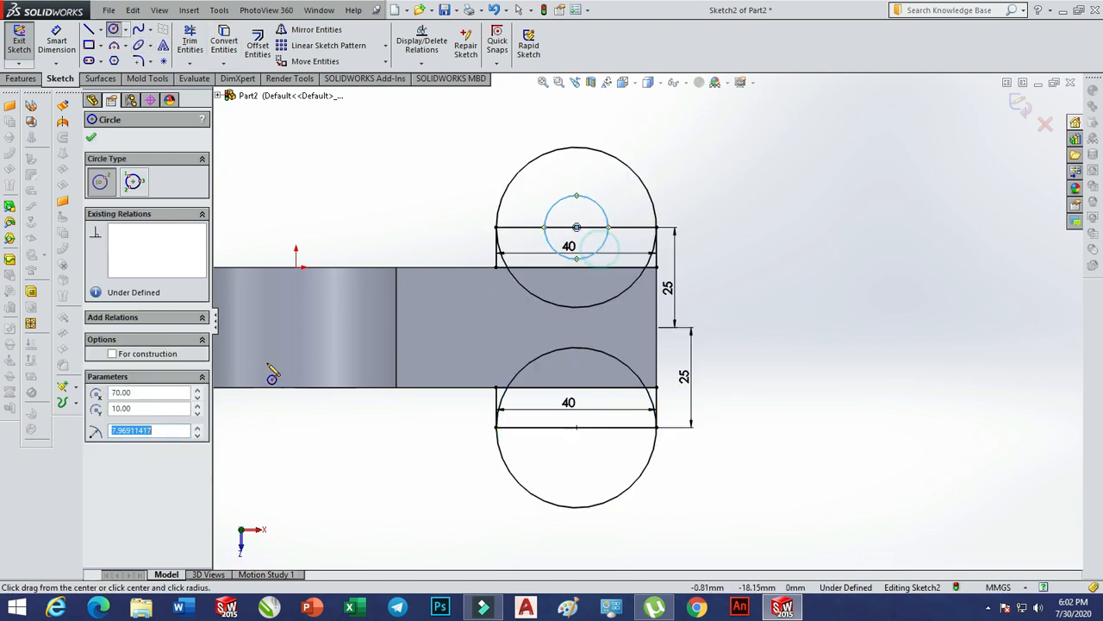
text(6)
key(Return)
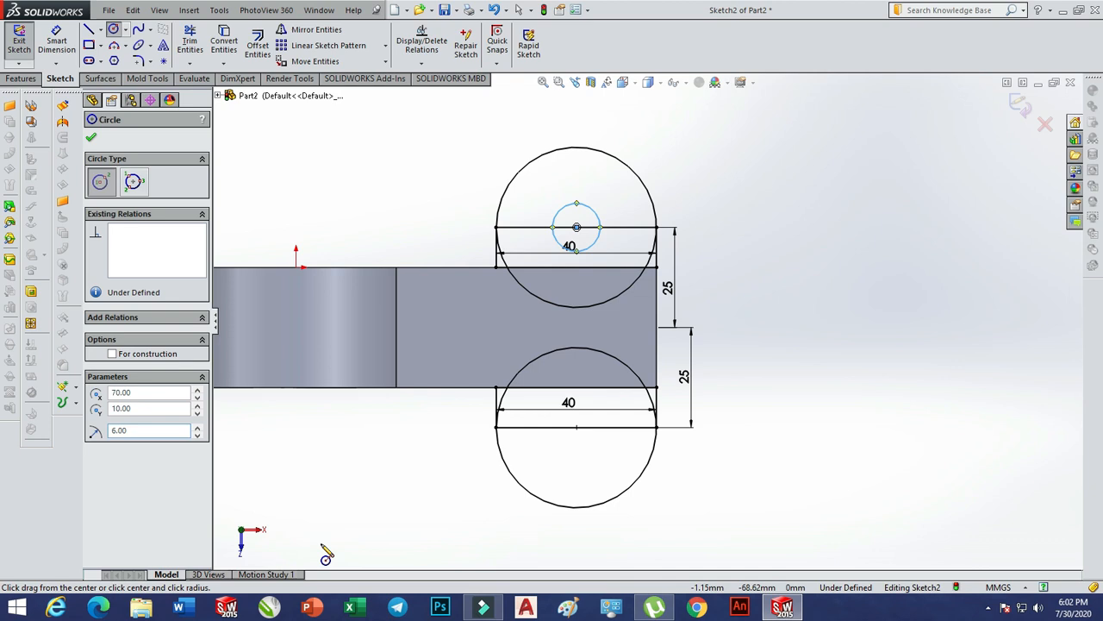
click(577, 426)
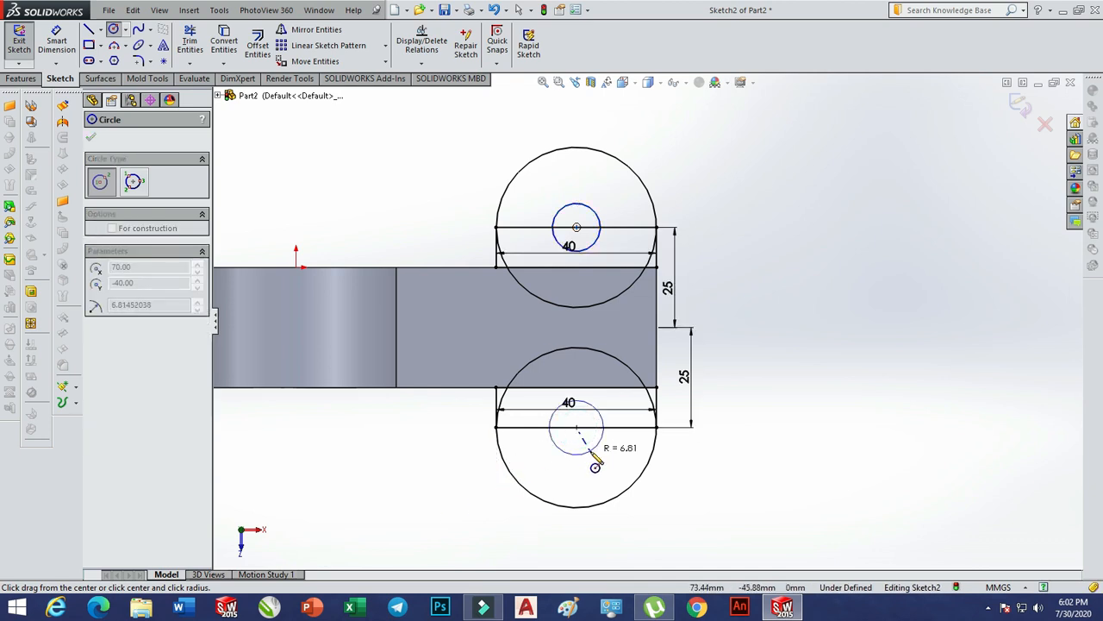
click(590, 451)
key(Return)
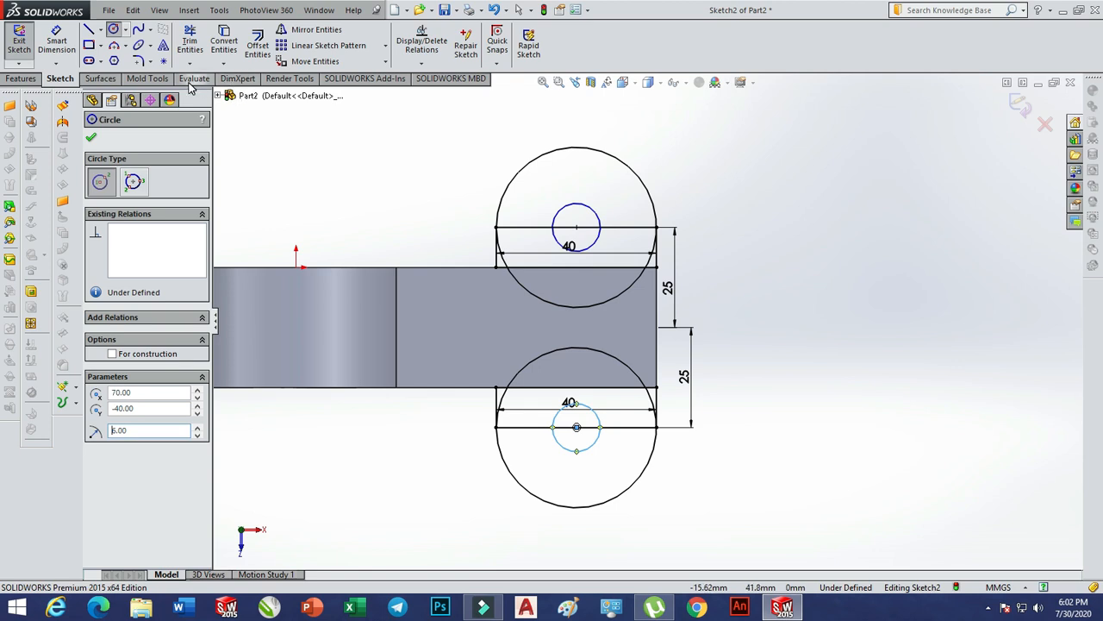
Trim the large circles' arcs lying over the ledge and the leftover arc pieces inside the rear rectangle
click(189, 40)
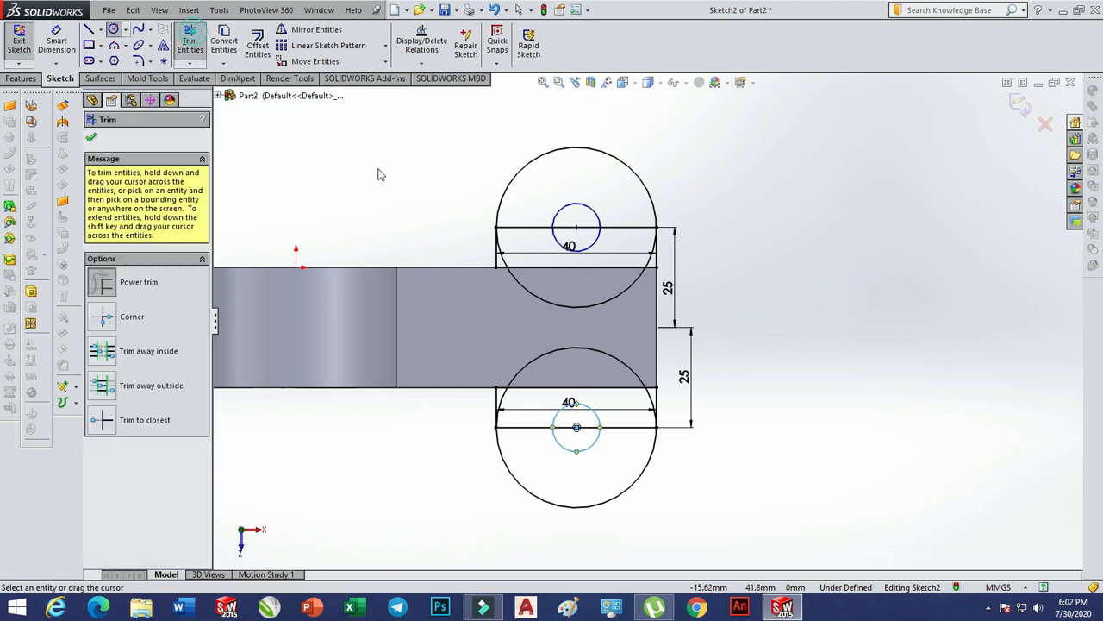
scroll(608, 284, down, 3)
drag(636, 358, 566, 406)
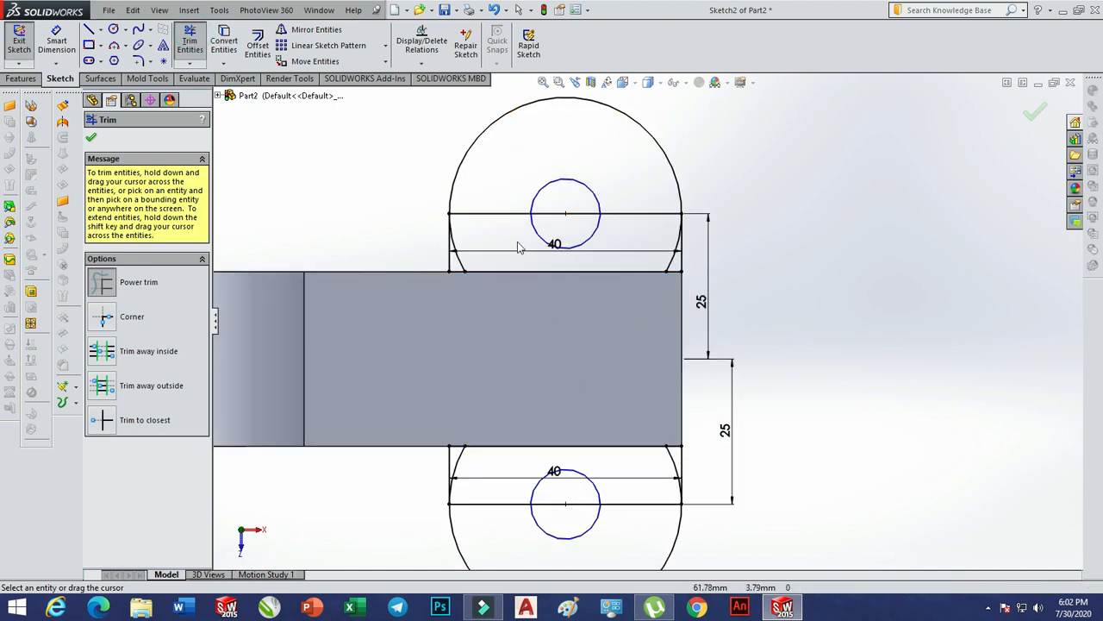
scroll(509, 224, down, 2)
drag(463, 281, 470, 292)
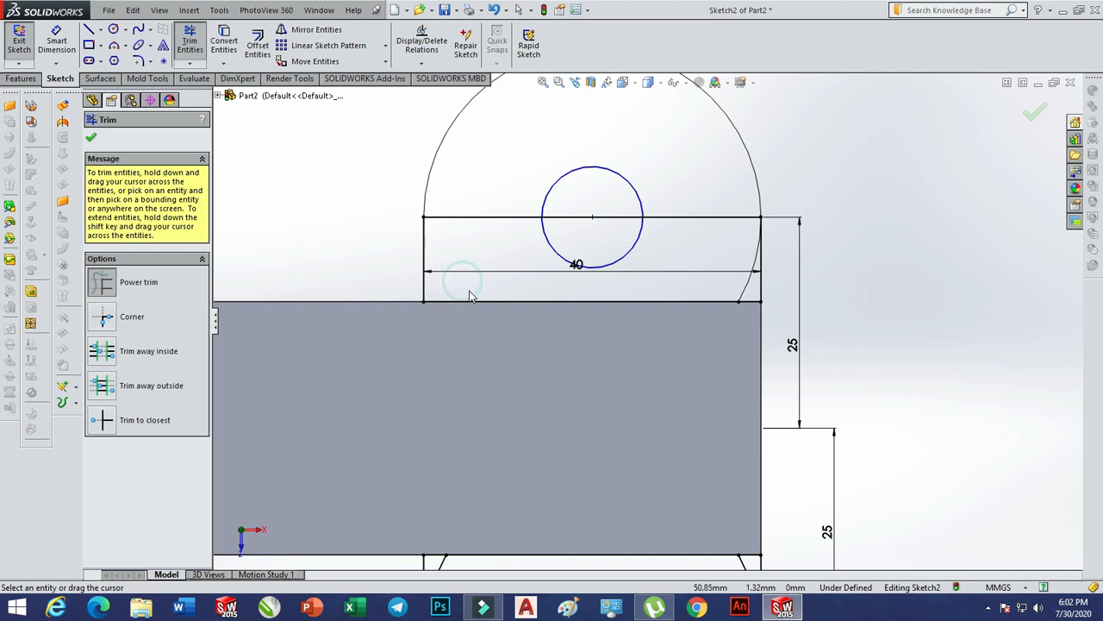
drag(721, 288, 749, 297)
Try to trim across the rear flange around its hole circle and undo that trim
scroll(749, 293, up, 2)
drag(697, 237, 612, 236)
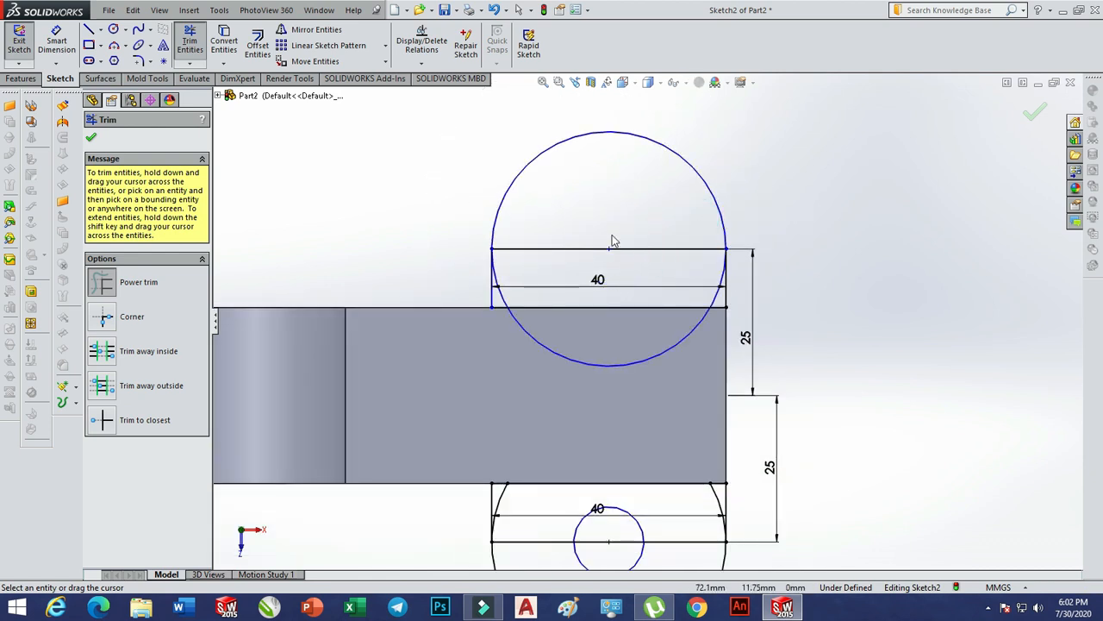
key(ctrl+z)
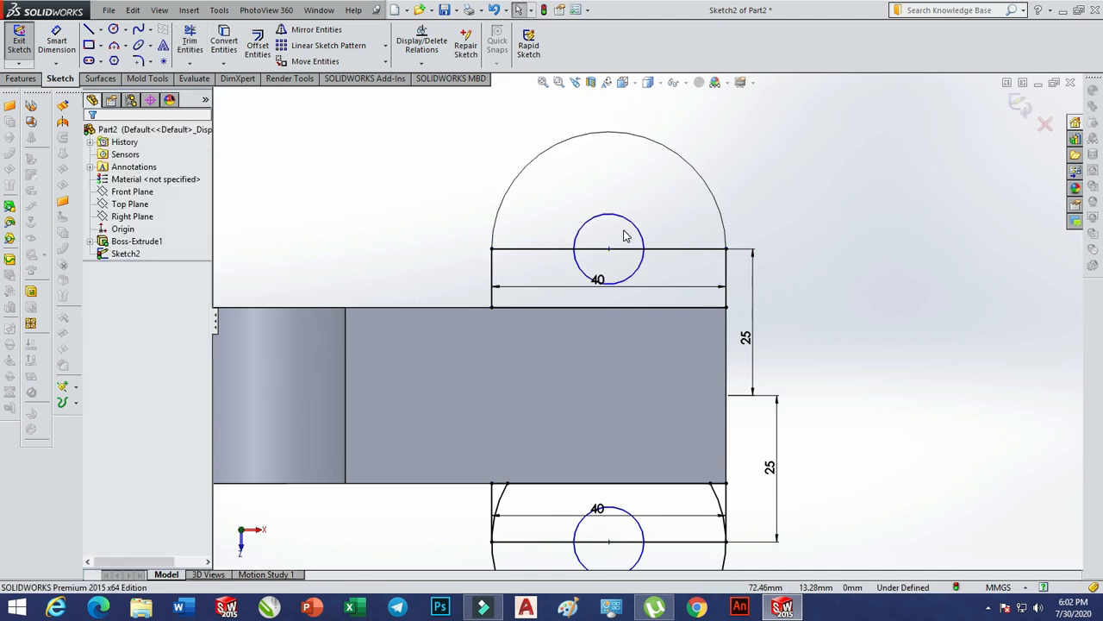
Trim the leftover large-circle arc pieces on both sides inside the front rectangle
click(189, 43)
scroll(660, 431, up, 2)
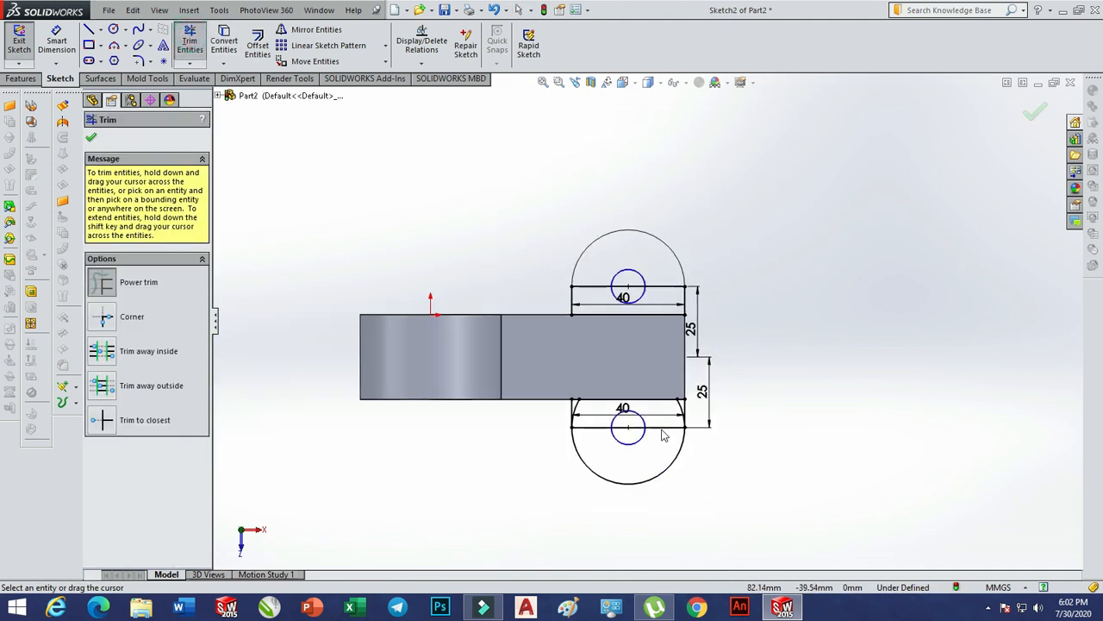
scroll(662, 453, down, 1)
scroll(671, 436, down, 2)
drag(703, 296, 705, 315)
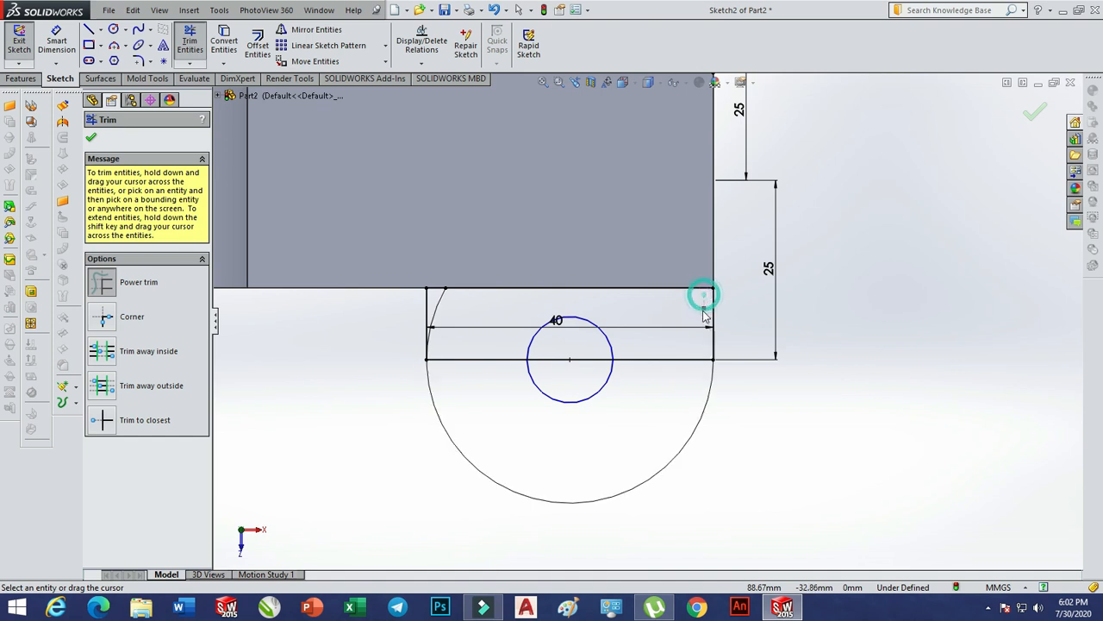
click(431, 292)
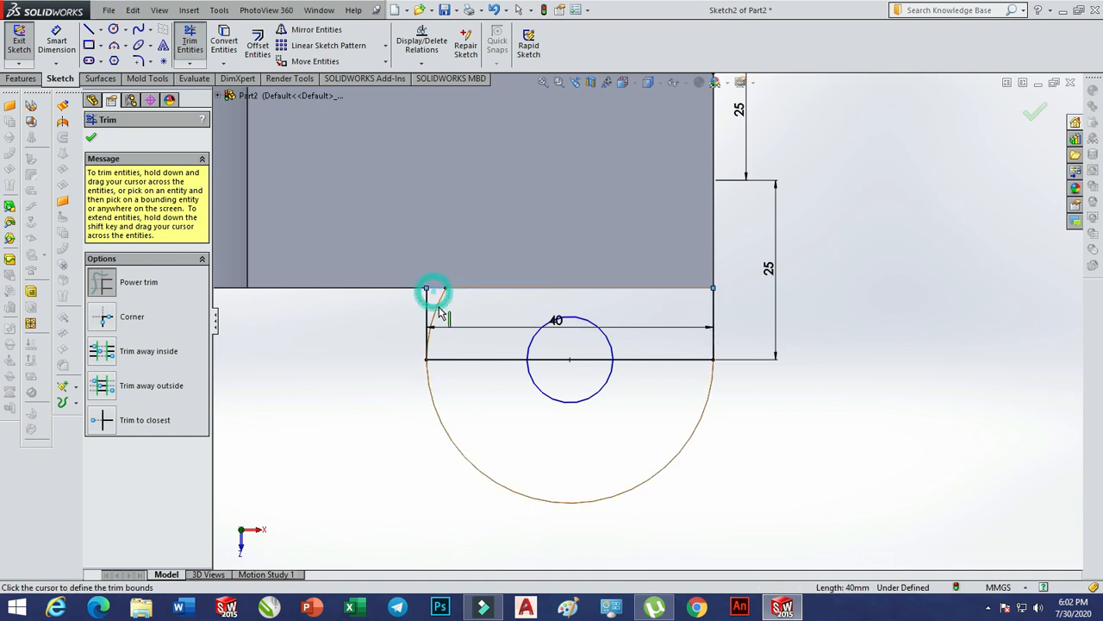
click(436, 295)
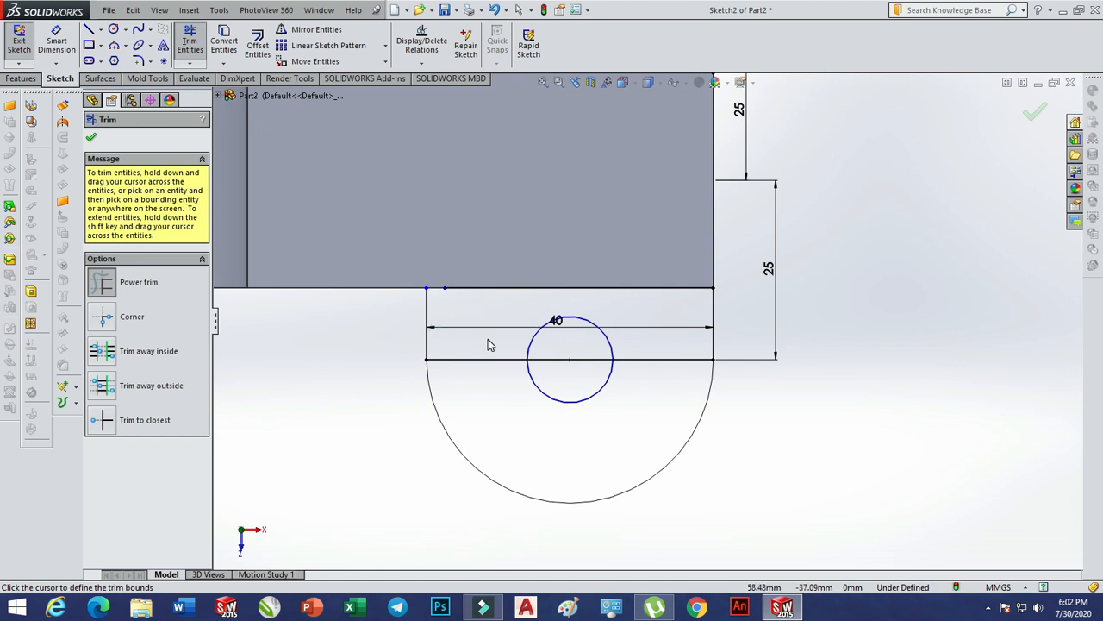
key(Escape)
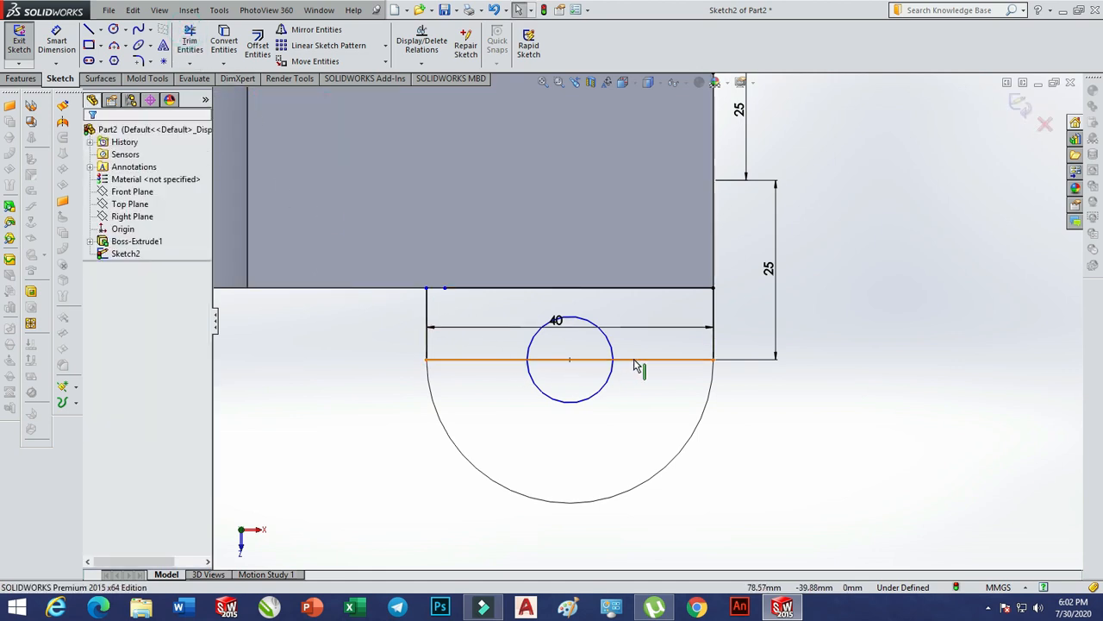
Delete the front rectangle's outer edge line that crosses the hole circle, together with its associated dimension
click(635, 360)
key(Delete)
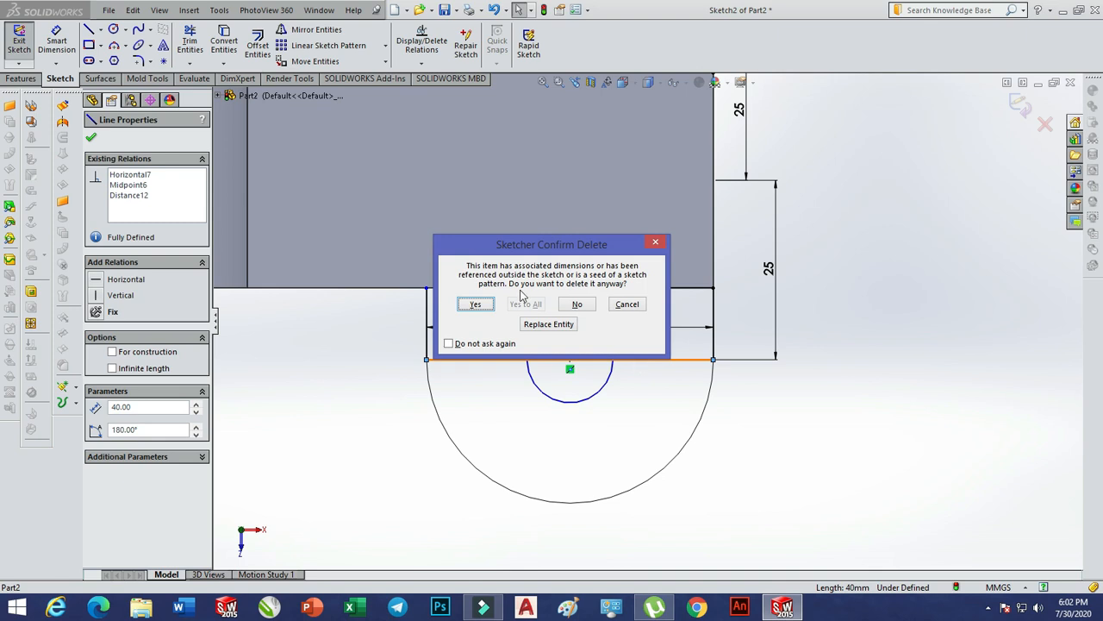
click(476, 304)
scroll(637, 384, up, 2)
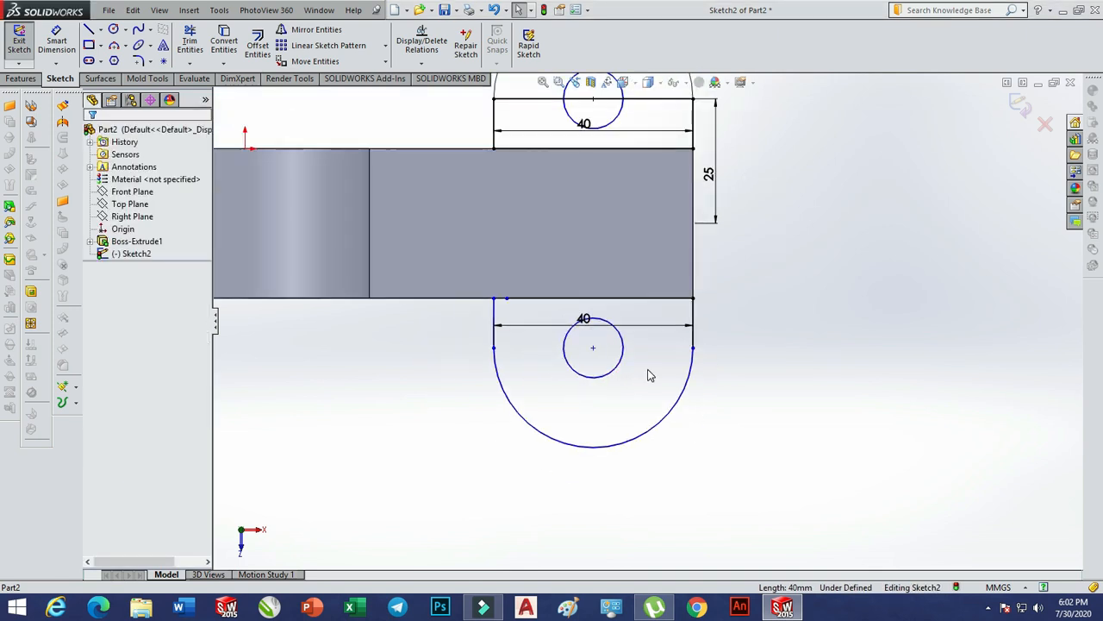
Delete the rear and front flange lines that run along the two side edges of the ledge
scroll(649, 375, up, 3)
scroll(645, 247, down, 3)
scroll(626, 248, down, 1)
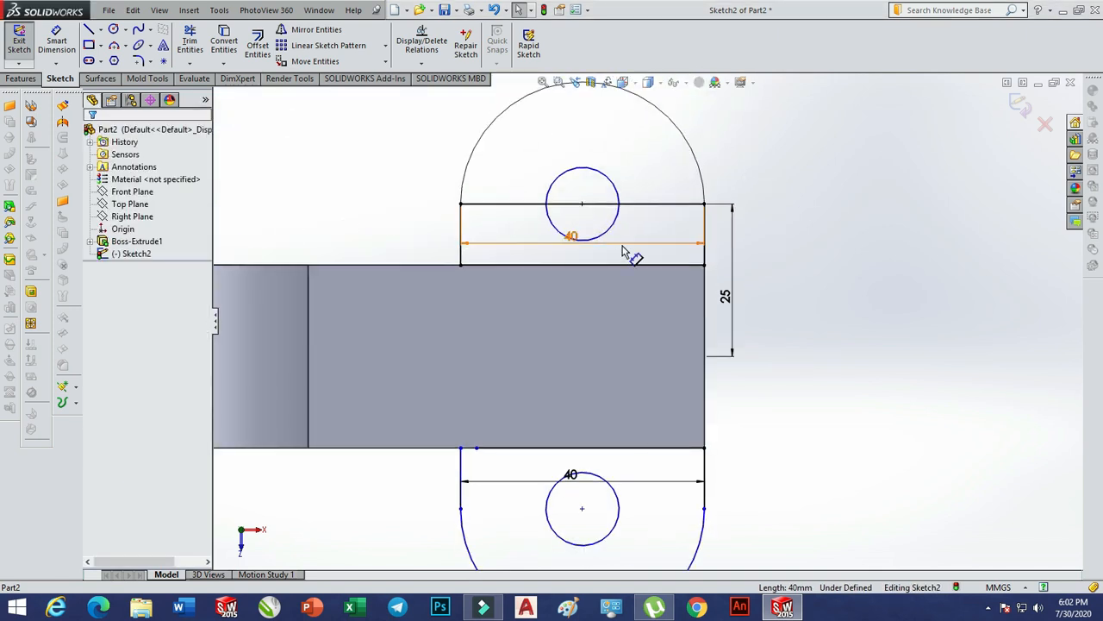
click(596, 265)
key(Delete)
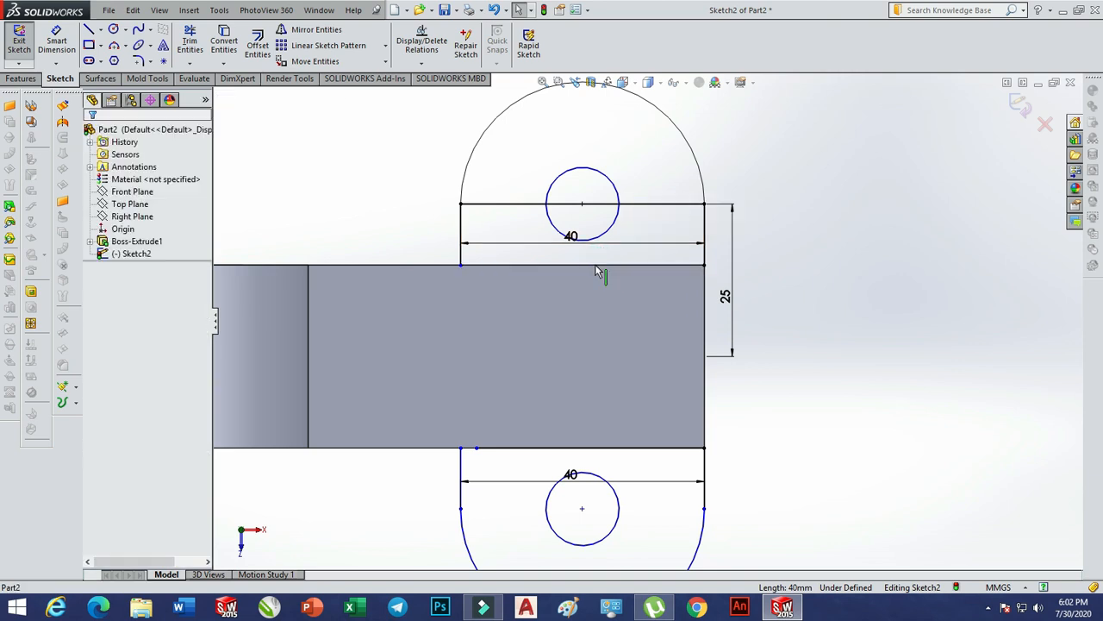
click(516, 450)
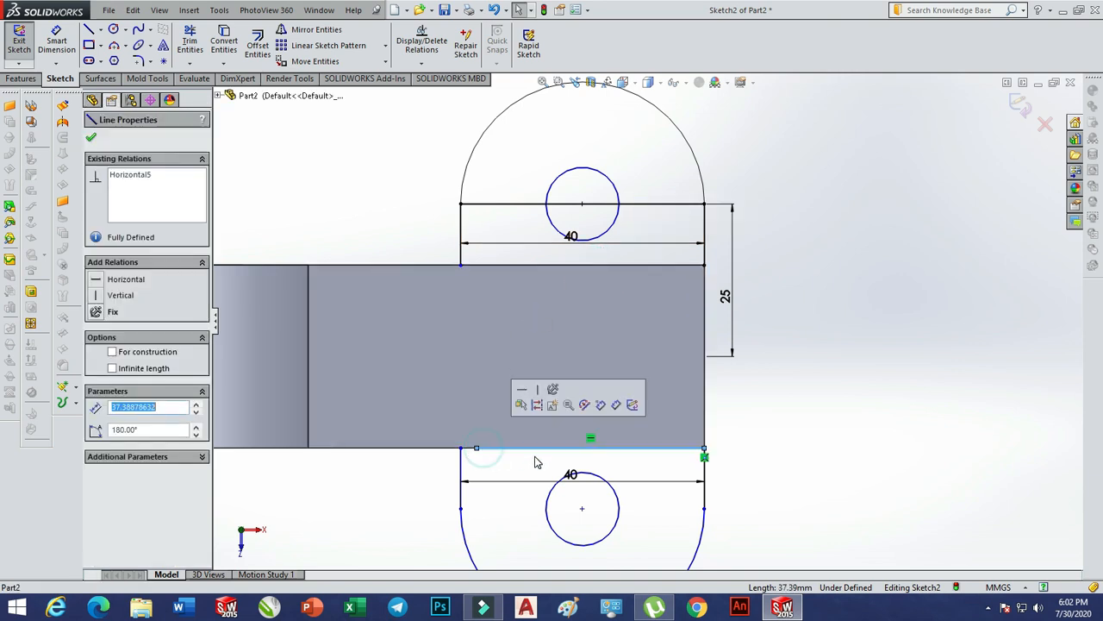
key(Delete)
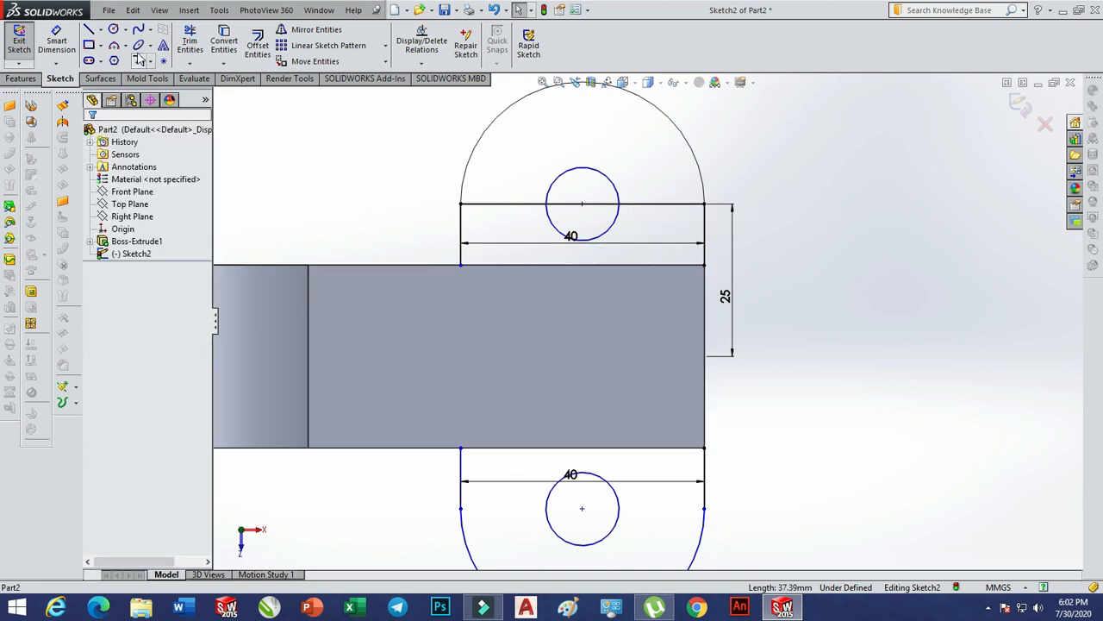
Draw a 40 mm horizontal line along the ledge's front edge to close the front flange outline, and exit the sketch
click(90, 31)
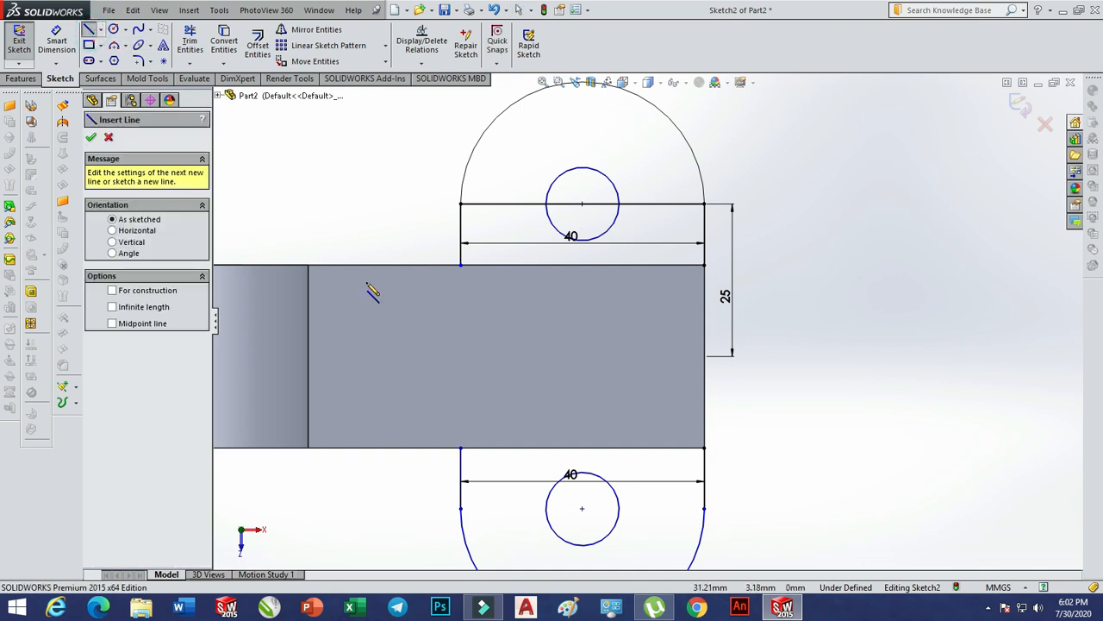
click(462, 449)
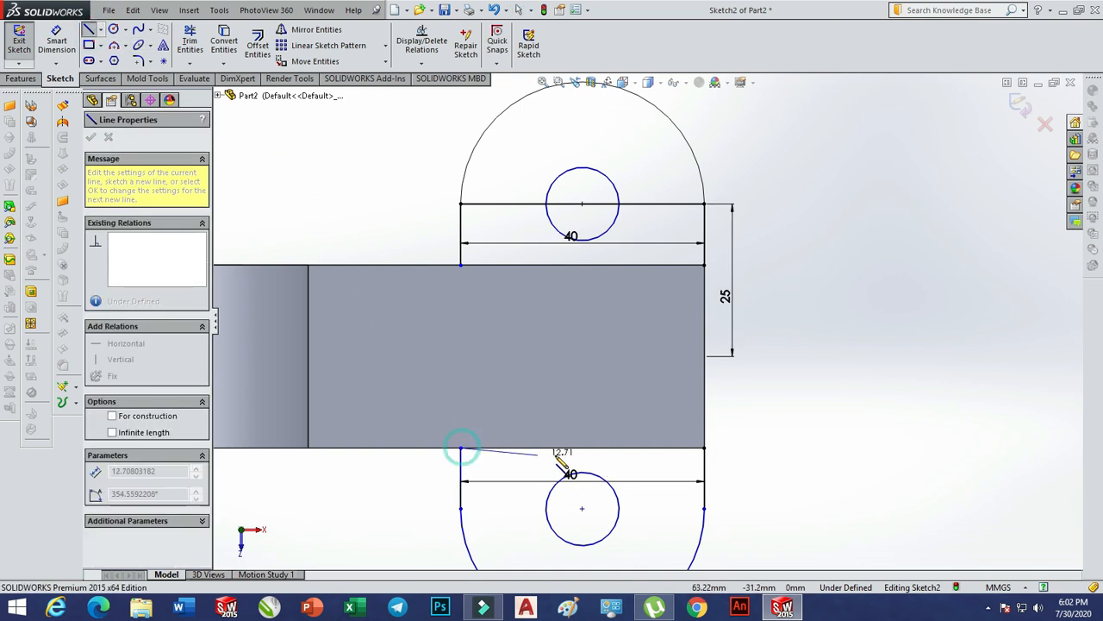
click(704, 449)
right_click(781, 408)
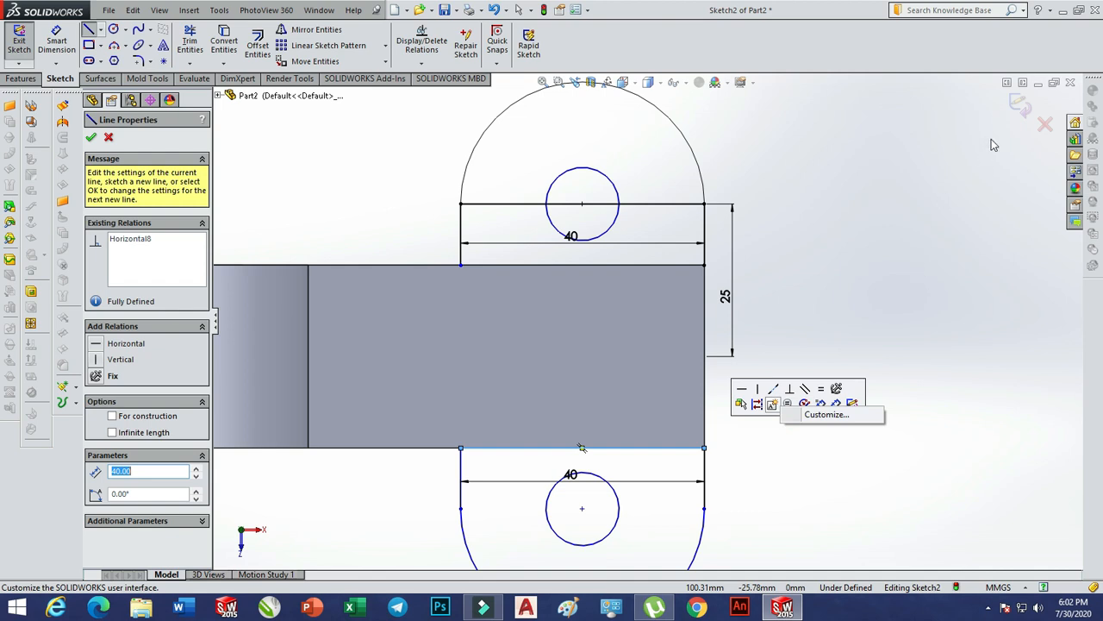
click(1019, 104)
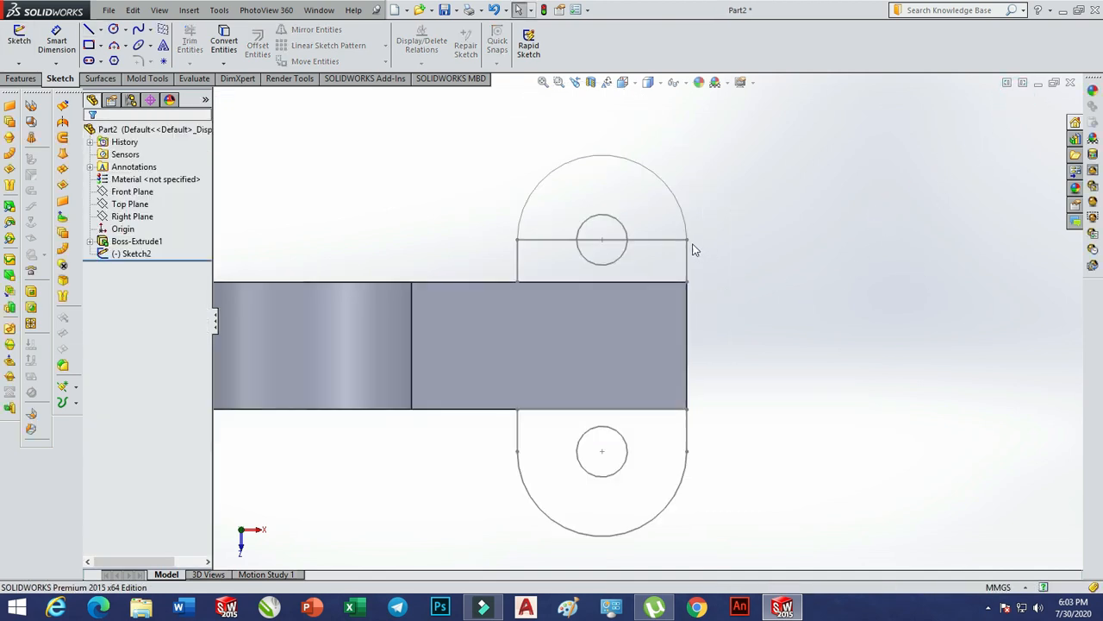
Reopen the flange sketch, delete the rear flange's line crossing the hole circle with its associated dimension, and exit the sketch
right_click(144, 257)
click(155, 216)
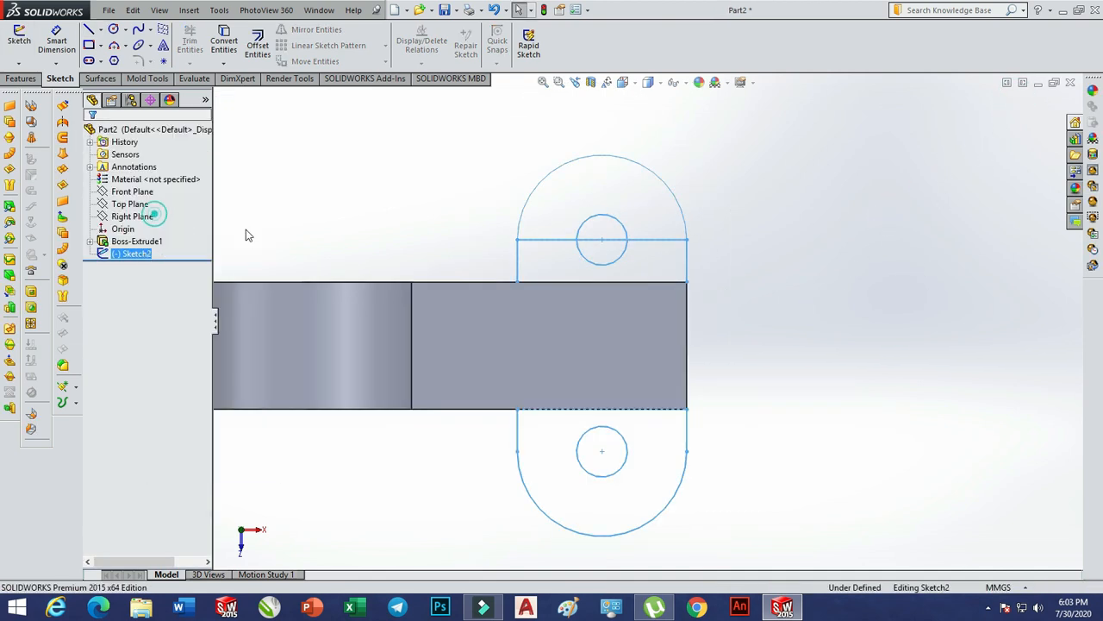
click(654, 245)
key(Delete)
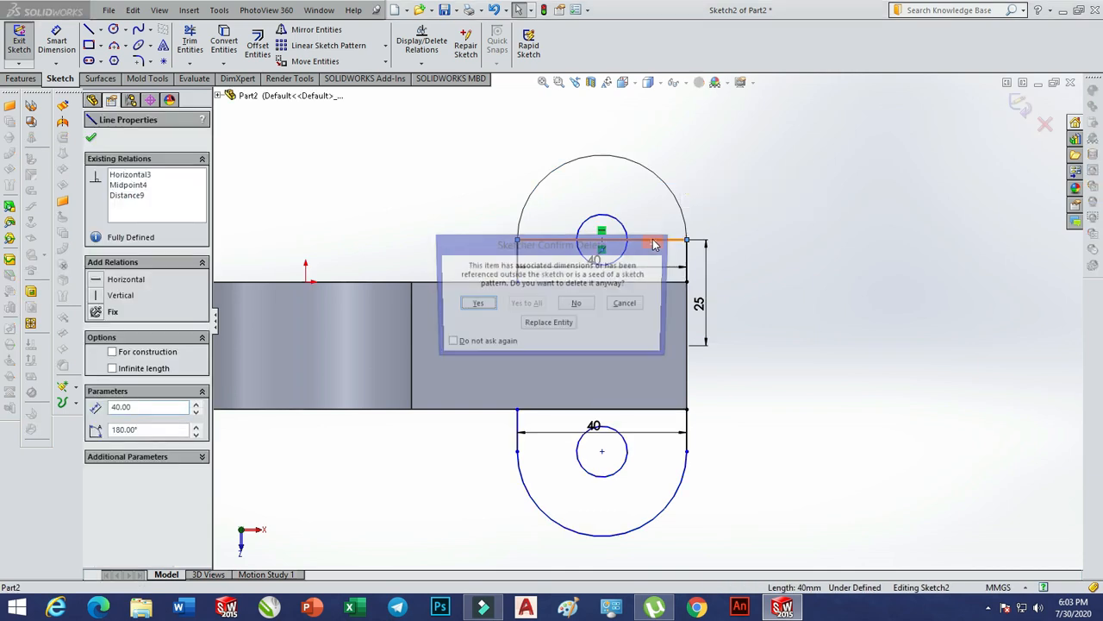
click(488, 305)
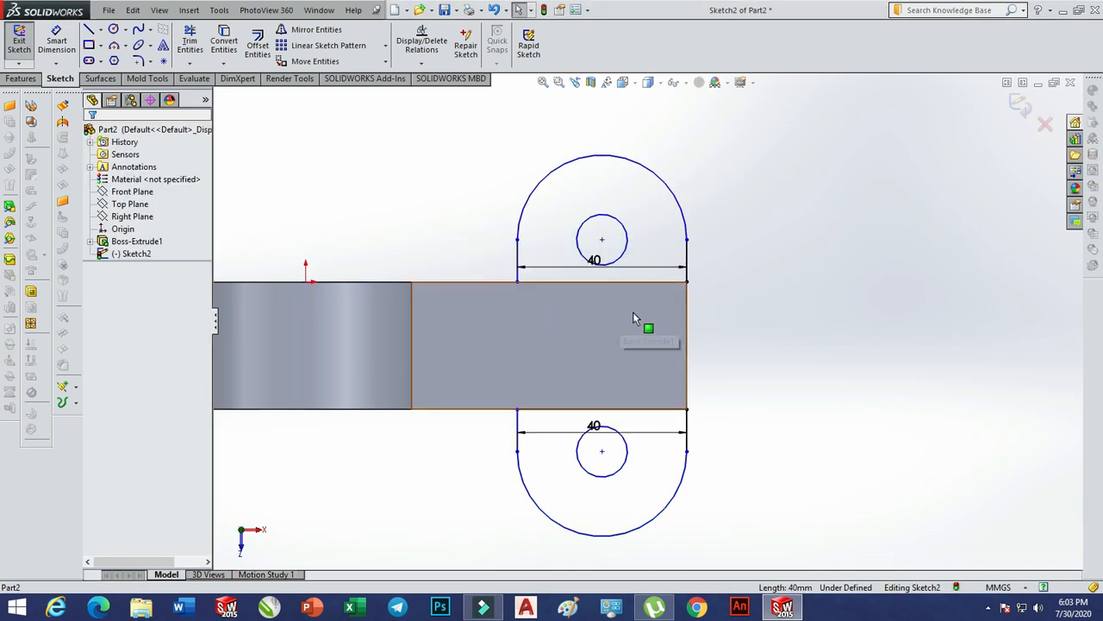
click(1019, 105)
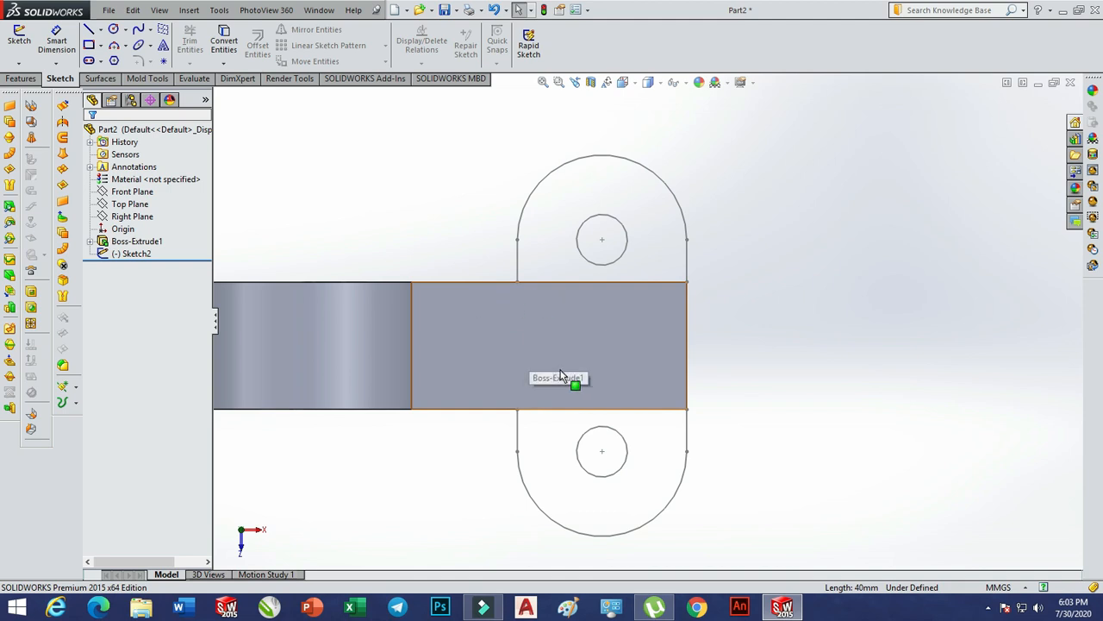
Start a boss extrusion of the flange sketch with the front and rear flange regions around the holes as contours
mouse_move(624, 475)
middle_down()
mouse_move(561, 433)
mouse_move(517, 322)
mouse_move(558, 404)
mouse_move(528, 455)
mouse_move(513, 444)
middle_up()
click(136, 254)
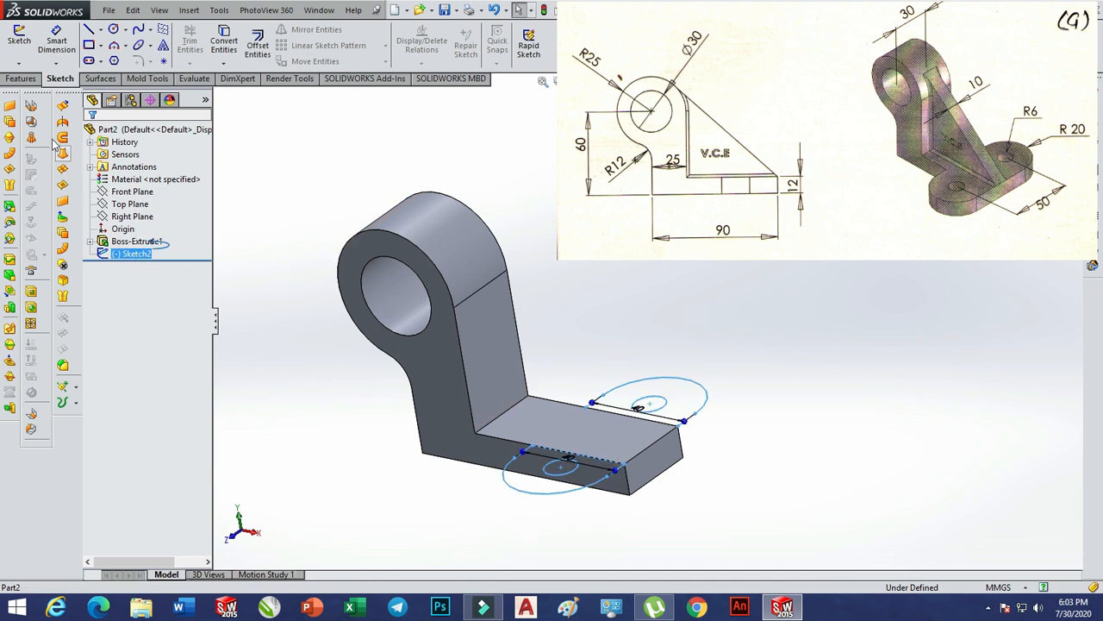
click(20, 78)
click(25, 44)
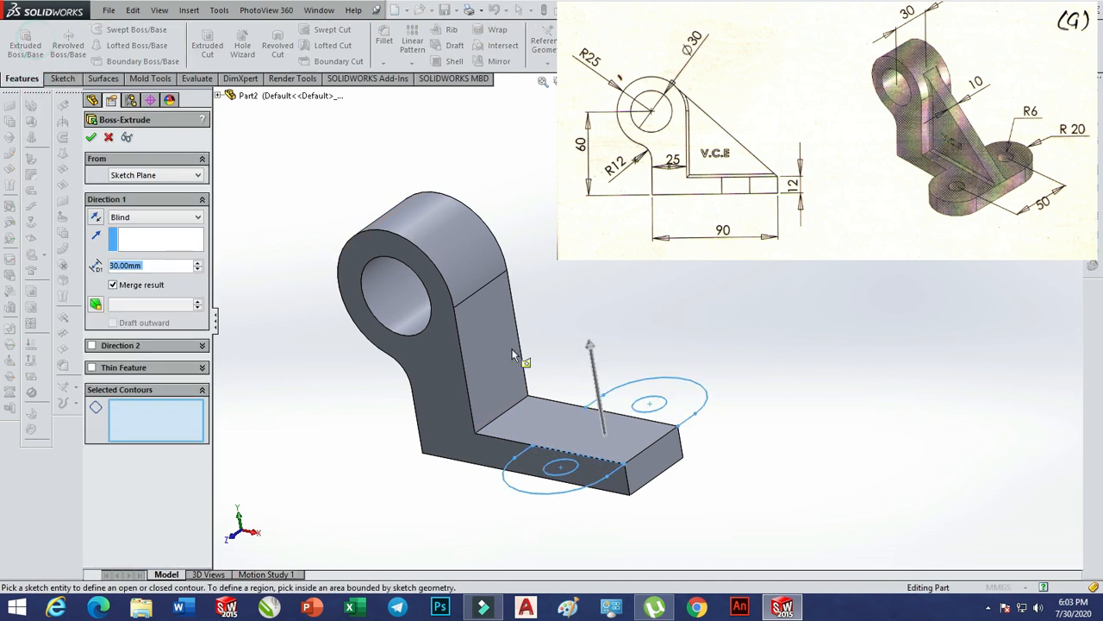
click(549, 470)
click(695, 403)
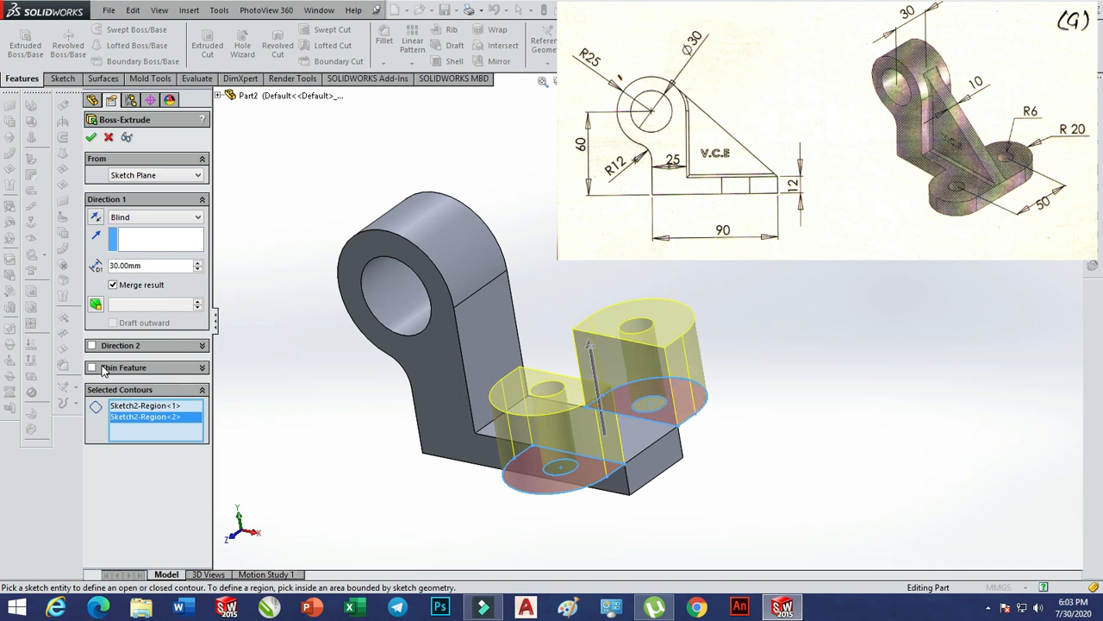
Reverse the flange extrusion to go downward, set its depth to 12 mm and finish the feature
click(96, 217)
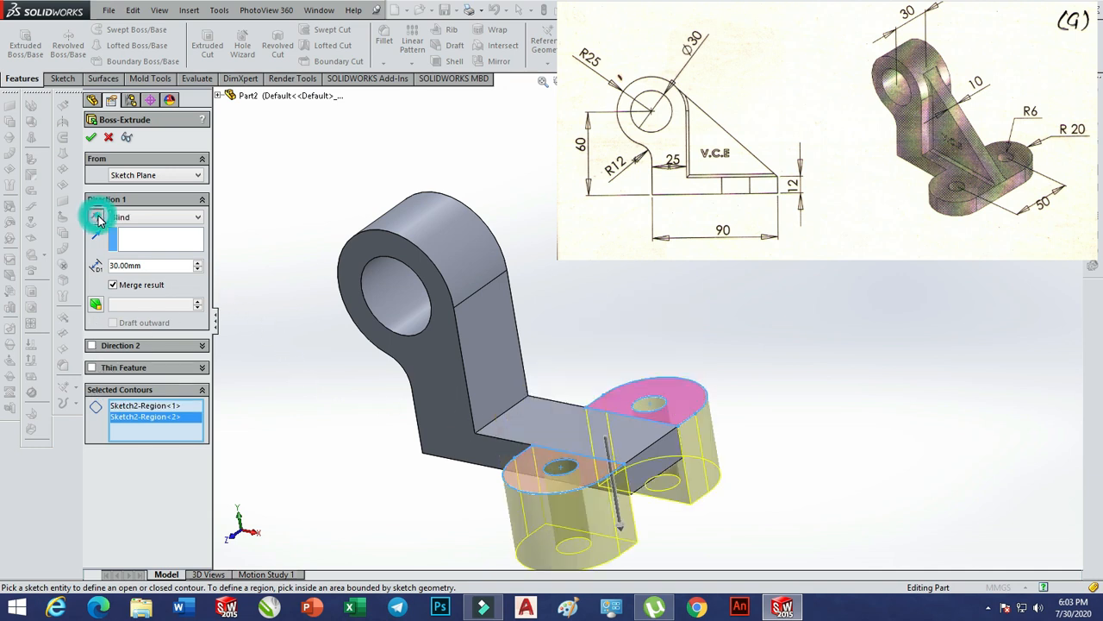
drag(157, 265, 86, 274)
text(12)
key(Return)
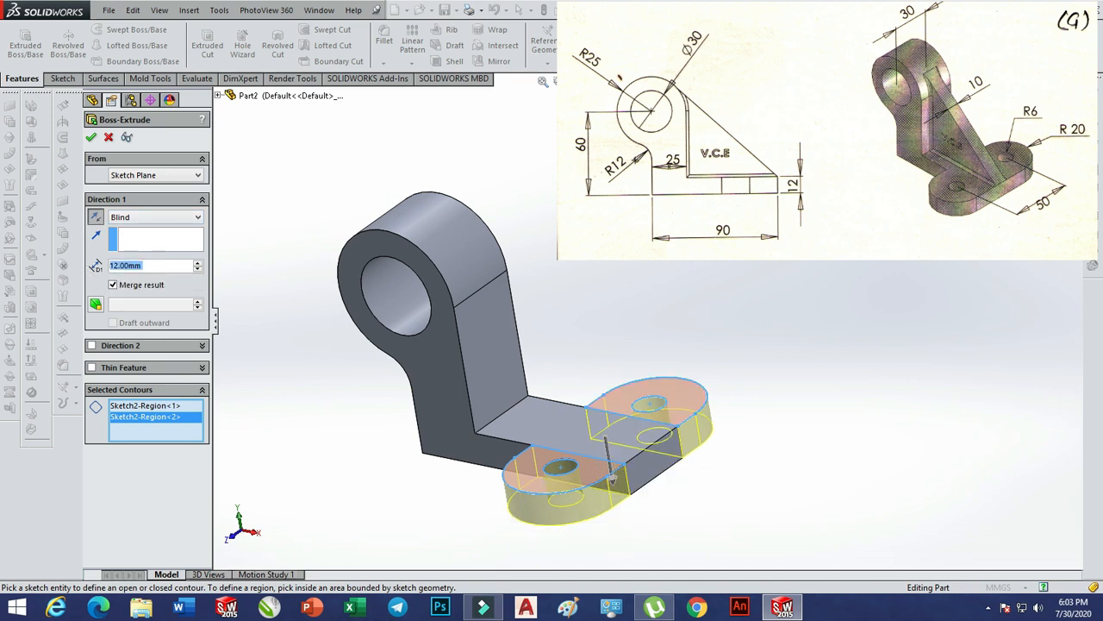
key(Return)
click(823, 293)
scroll(809, 316, up, 2)
mouse_move(670, 414)
middle_down()
mouse_move(681, 473)
mouse_move(708, 383)
mouse_move(665, 419)
middle_up()
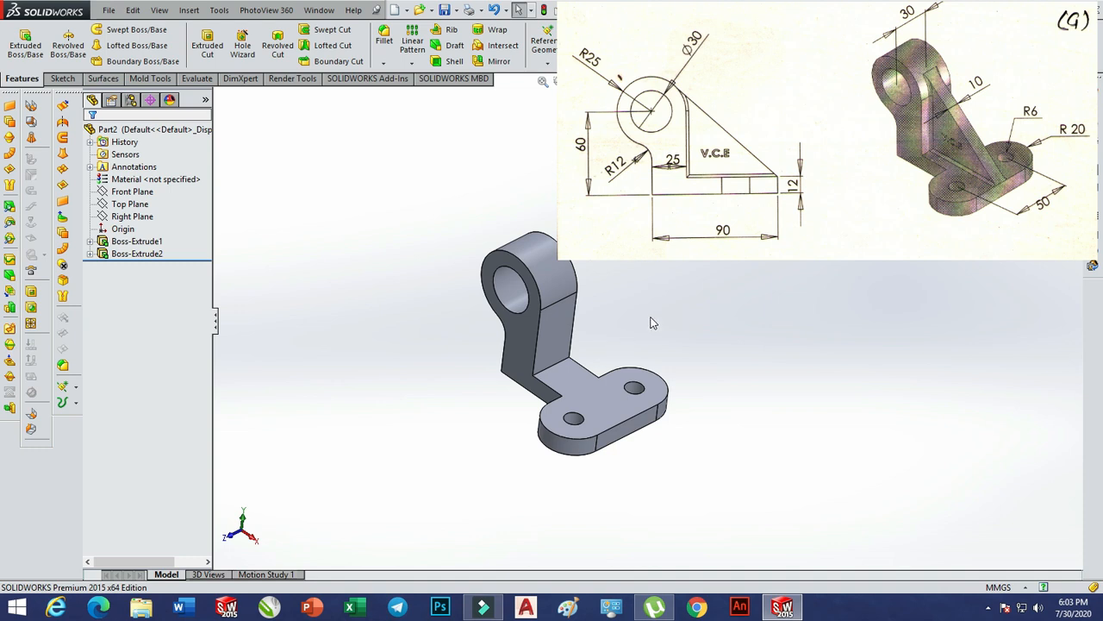
Create a reference plane offset 15 mm from the bracket's front side face, flipped into the body
click(528, 345)
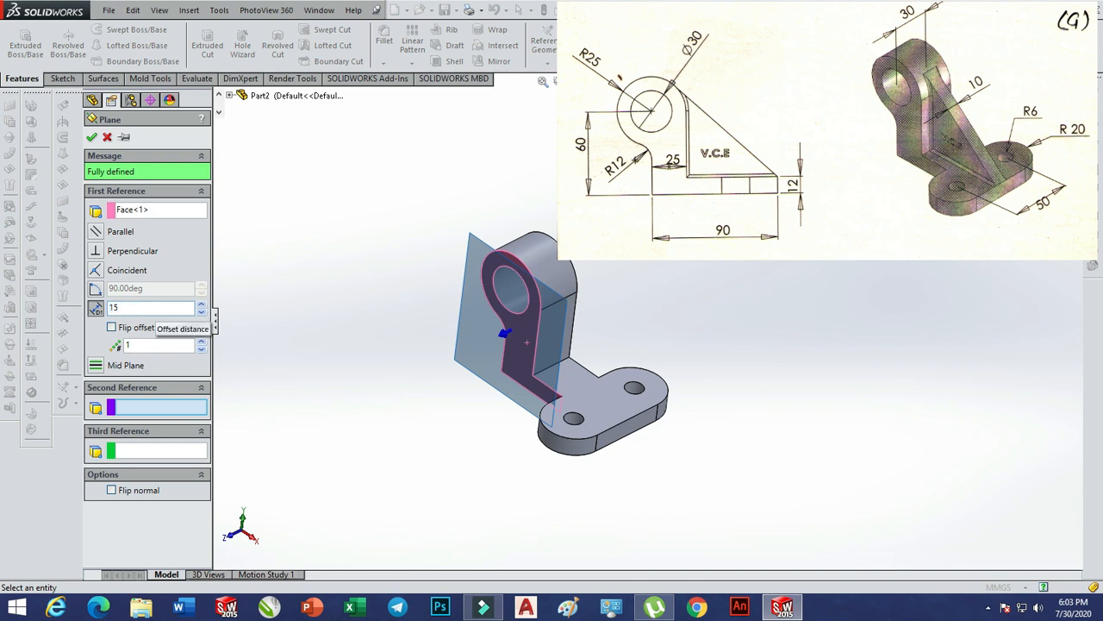
key(Return)
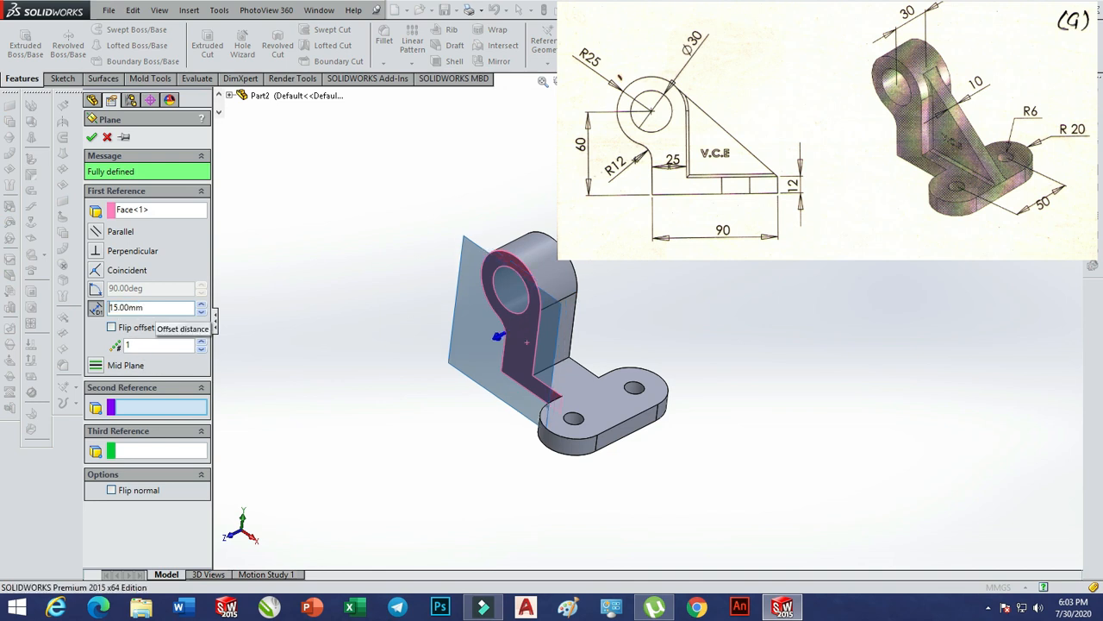
click(111, 328)
click(91, 137)
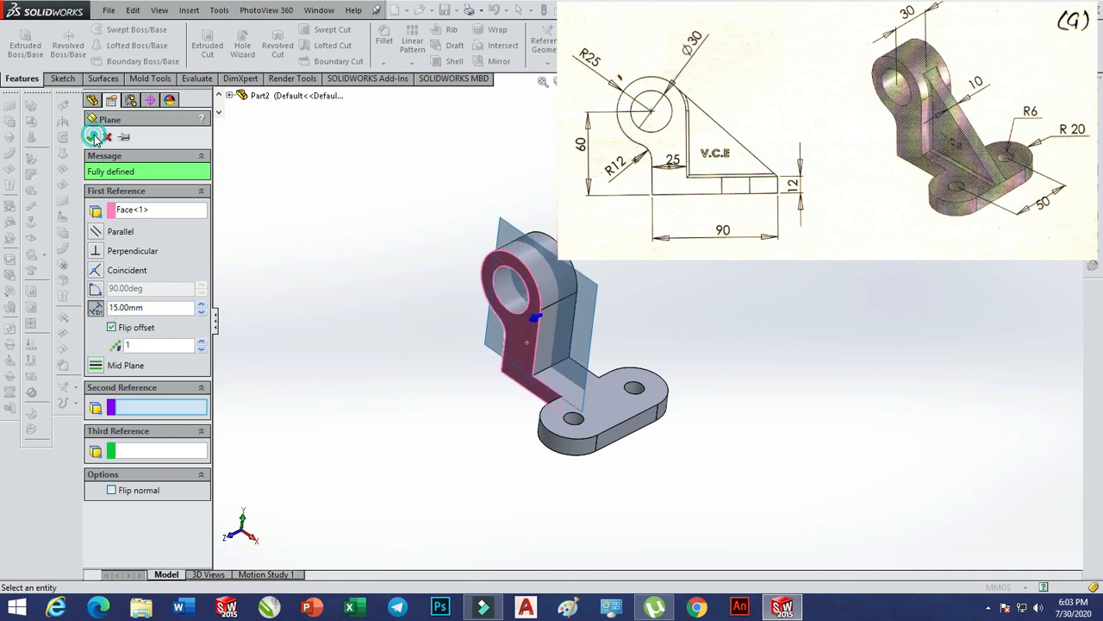
middle_drag(765, 511, 779, 451)
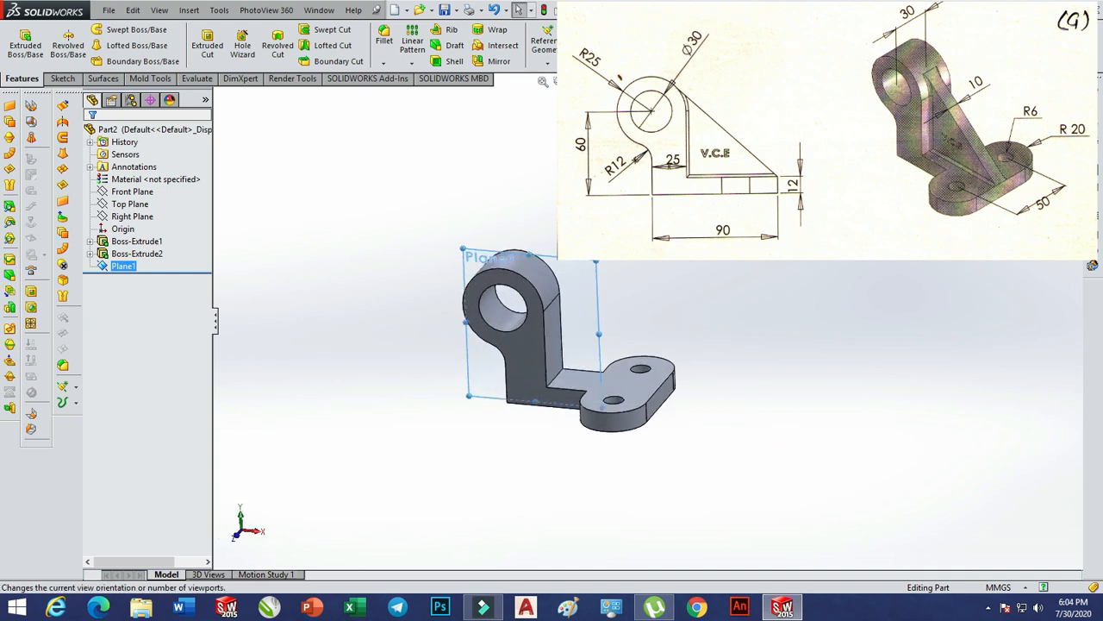
Sketch a closed triangle on the new plane joining the ledge's outer upper corner, the boss's outer arc and the bracket's inner corner
click(653, 134)
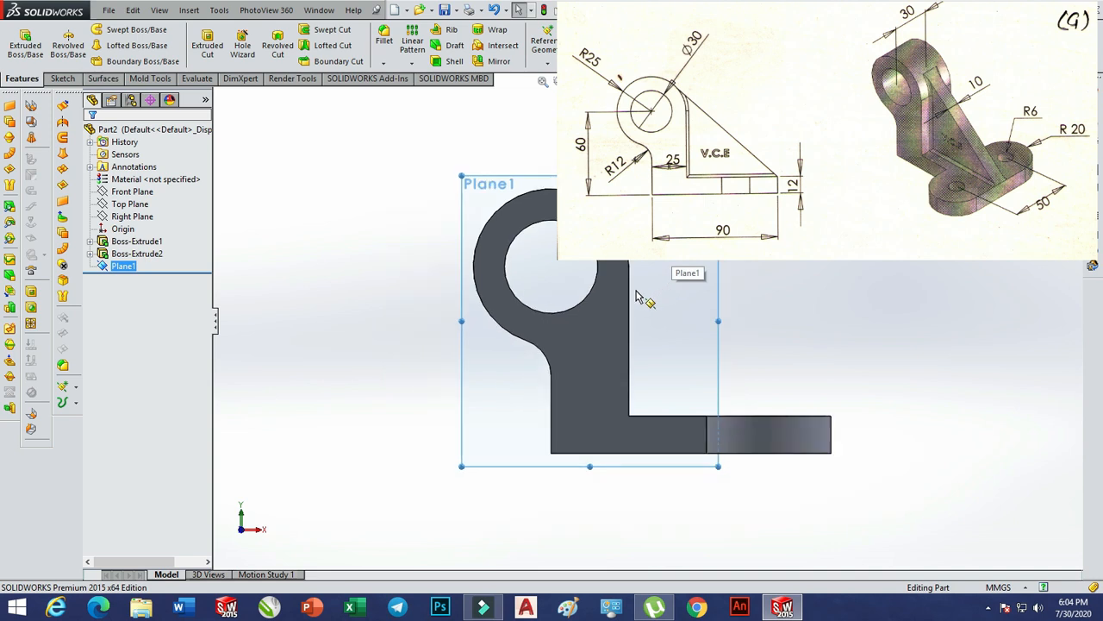
scroll(929, 371, down, 2)
click(62, 79)
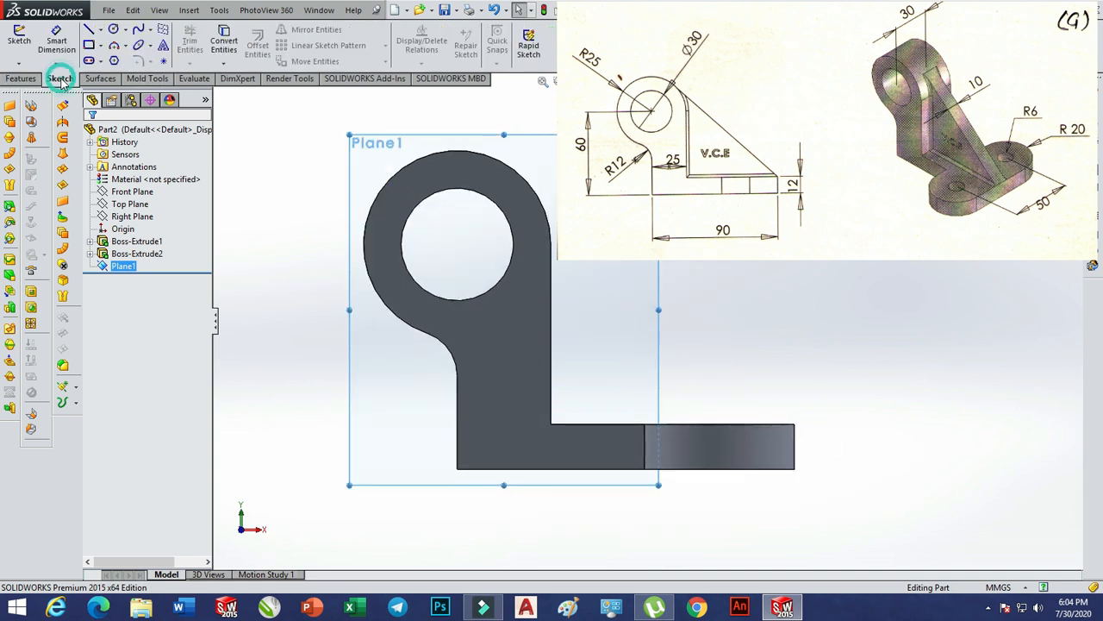
click(89, 28)
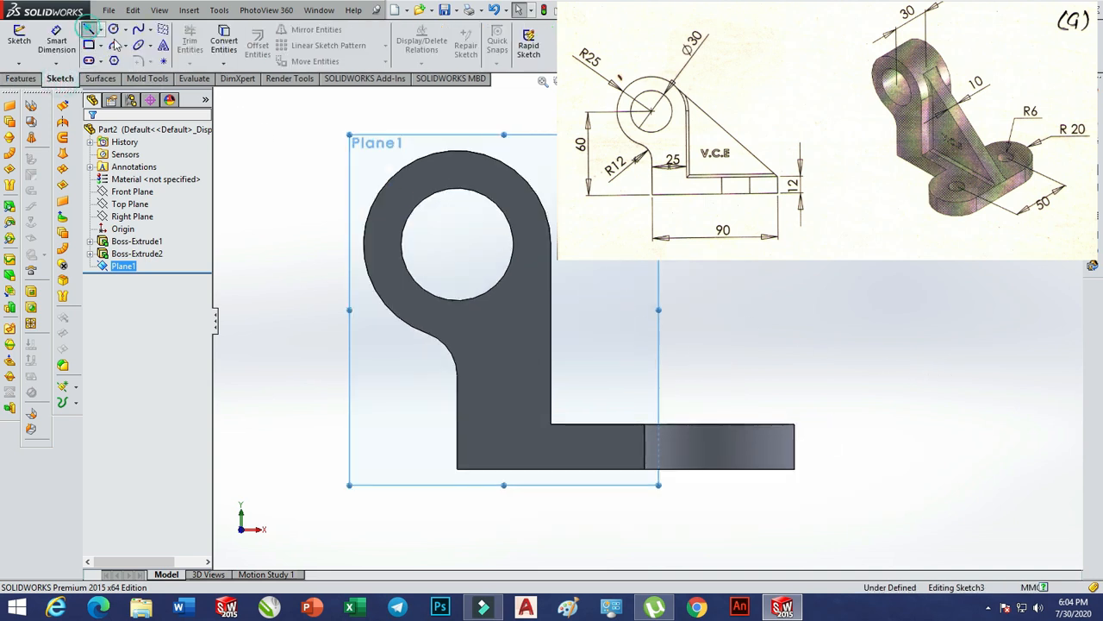
click(794, 425)
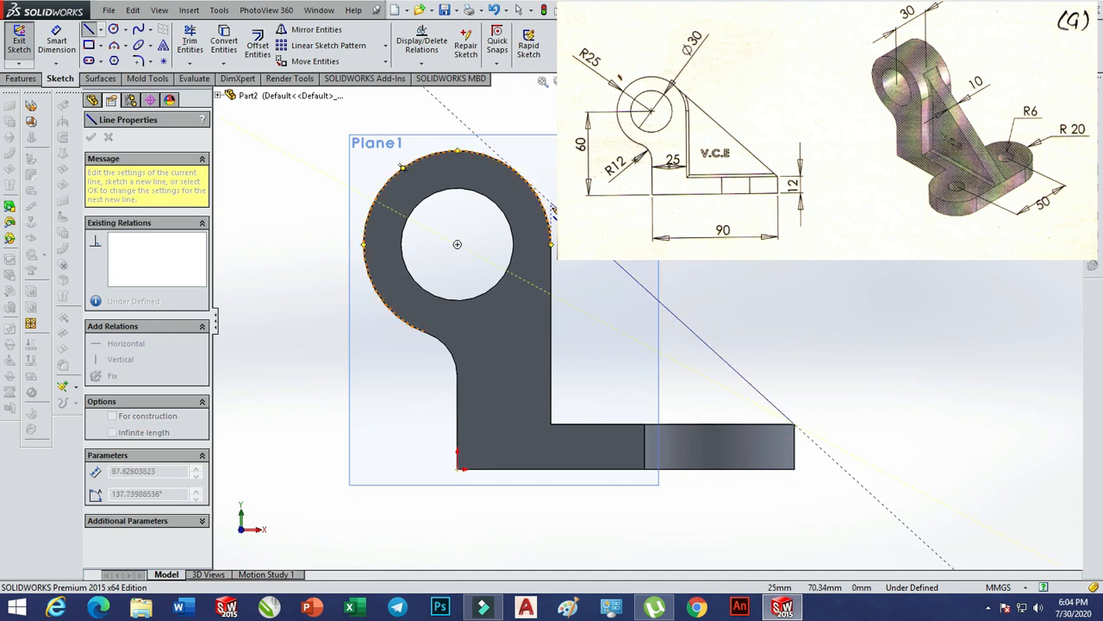
click(520, 175)
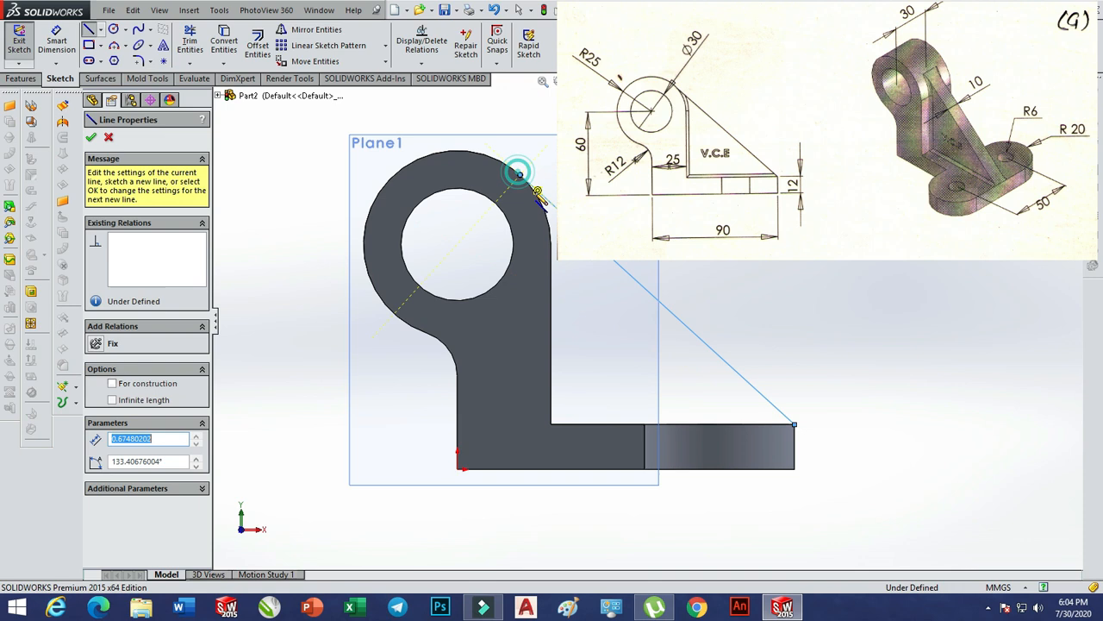
click(553, 424)
click(794, 424)
mouse_move(824, 424)
middle_down()
mouse_move(769, 462)
mouse_move(687, 464)
mouse_move(815, 461)
middle_up()
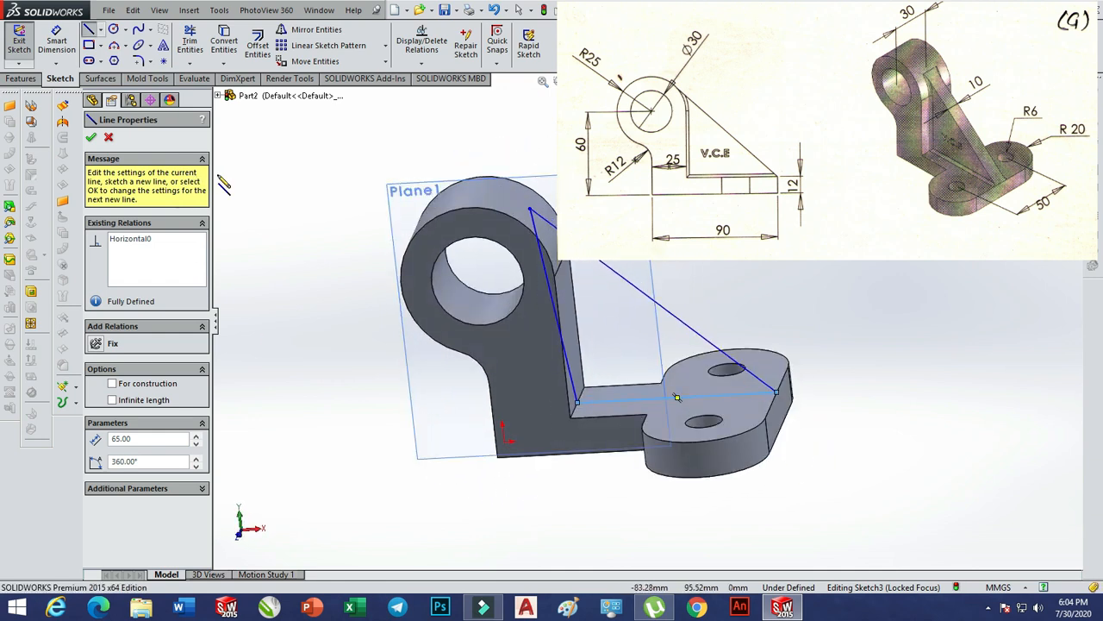
Extrude the triangular rib profile 5 mm blind in both directions from the sketch plane
click(22, 78)
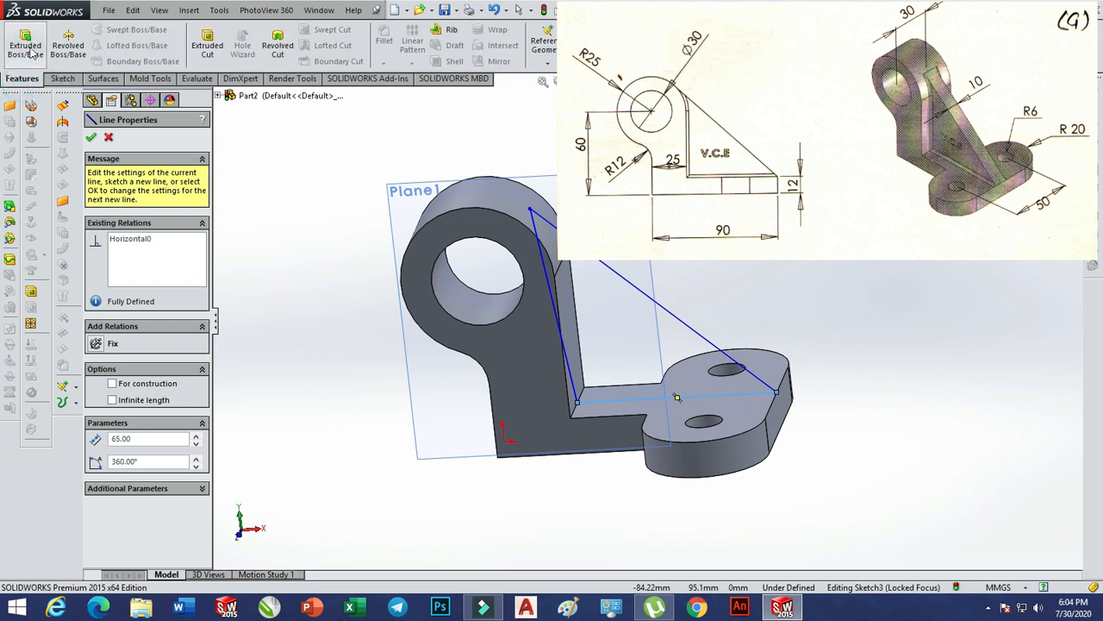
click(25, 49)
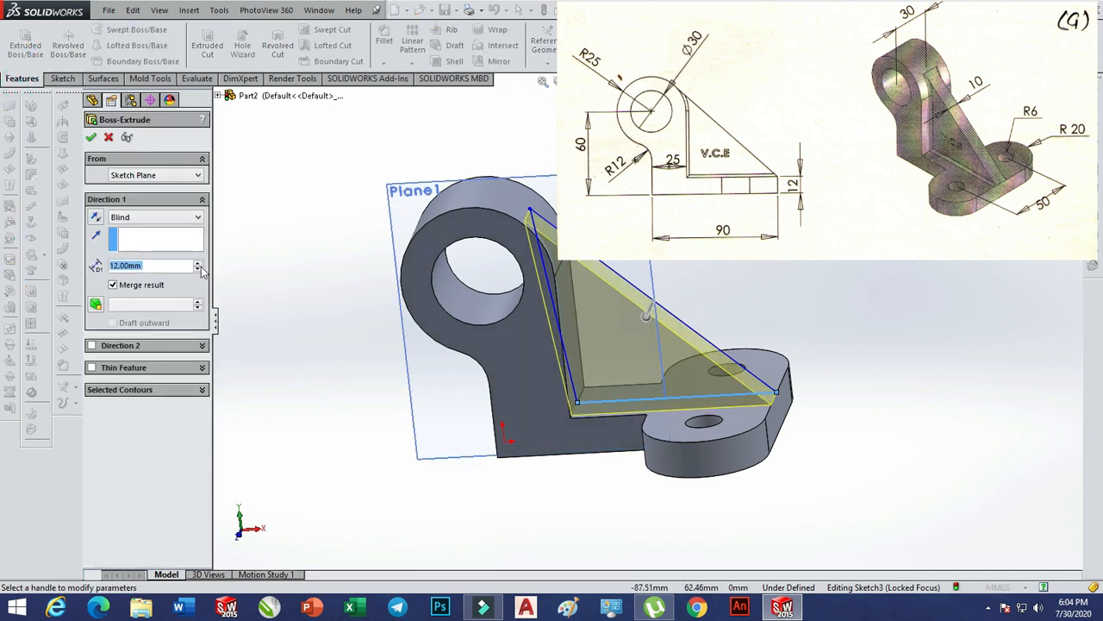
text(5)
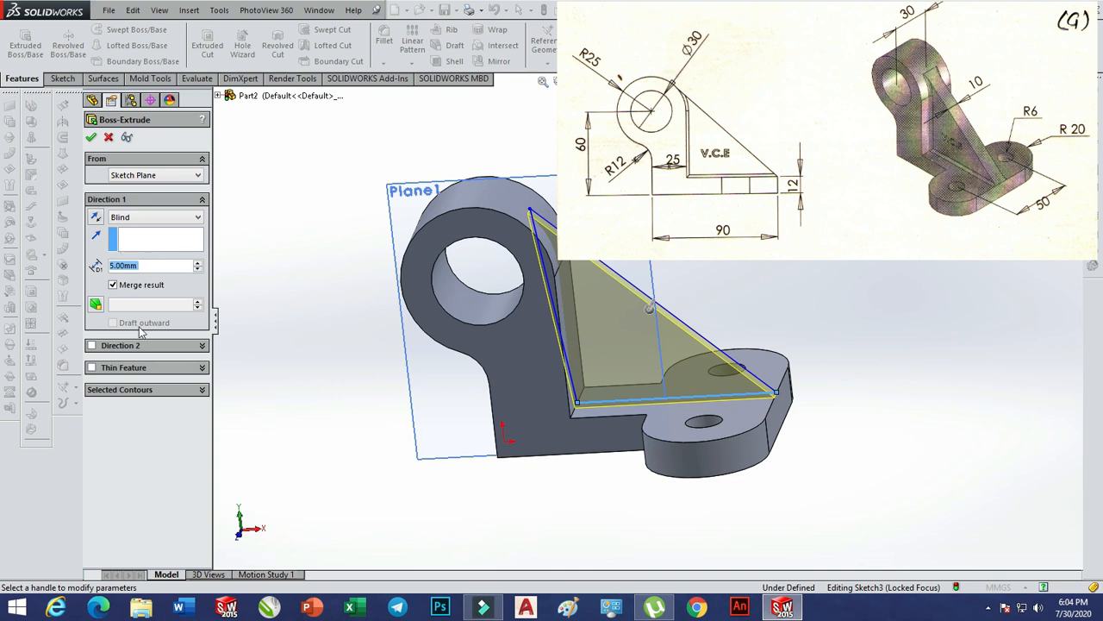
click(93, 345)
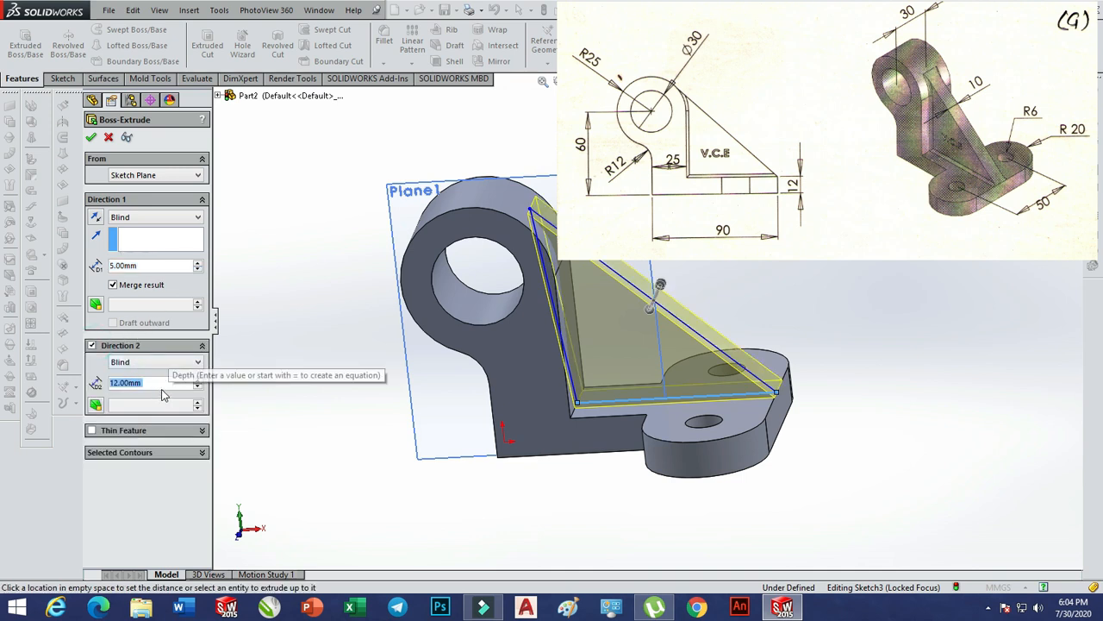
text(5)
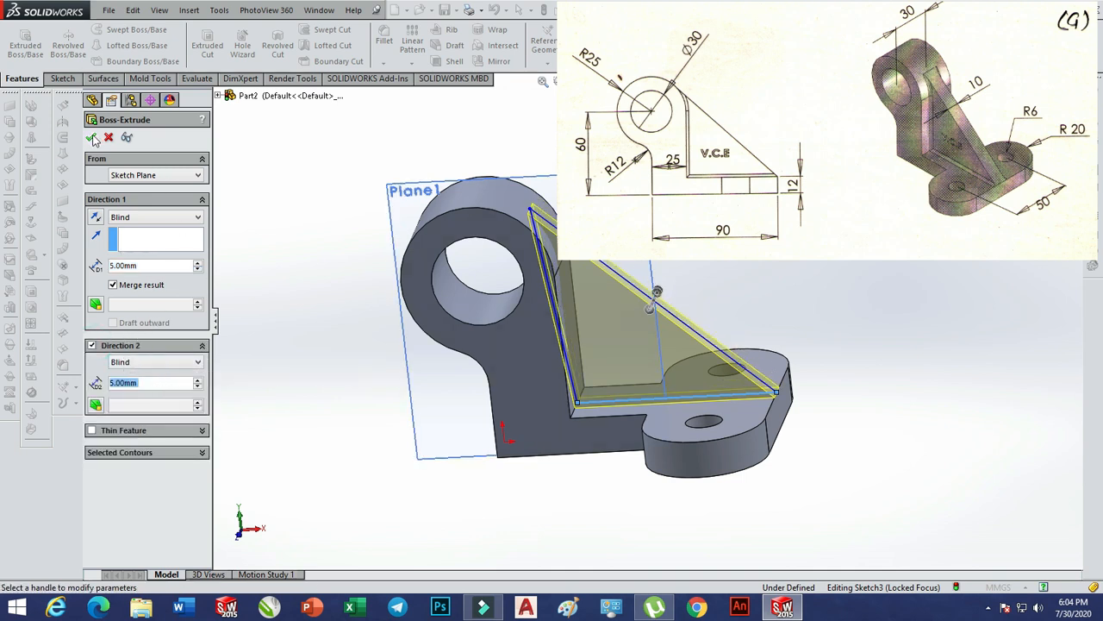
click(90, 137)
click(883, 355)
mouse_move(882, 345)
middle_down()
mouse_move(869, 402)
mouse_move(805, 434)
mouse_move(816, 454)
middle_up()
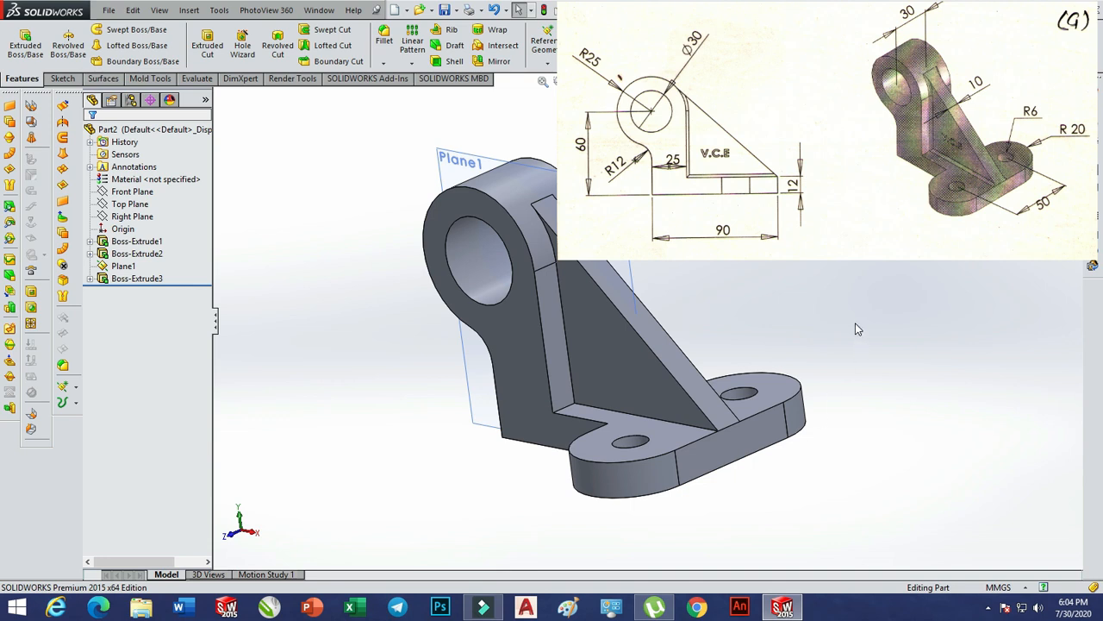
scroll(858, 329, down, 2)
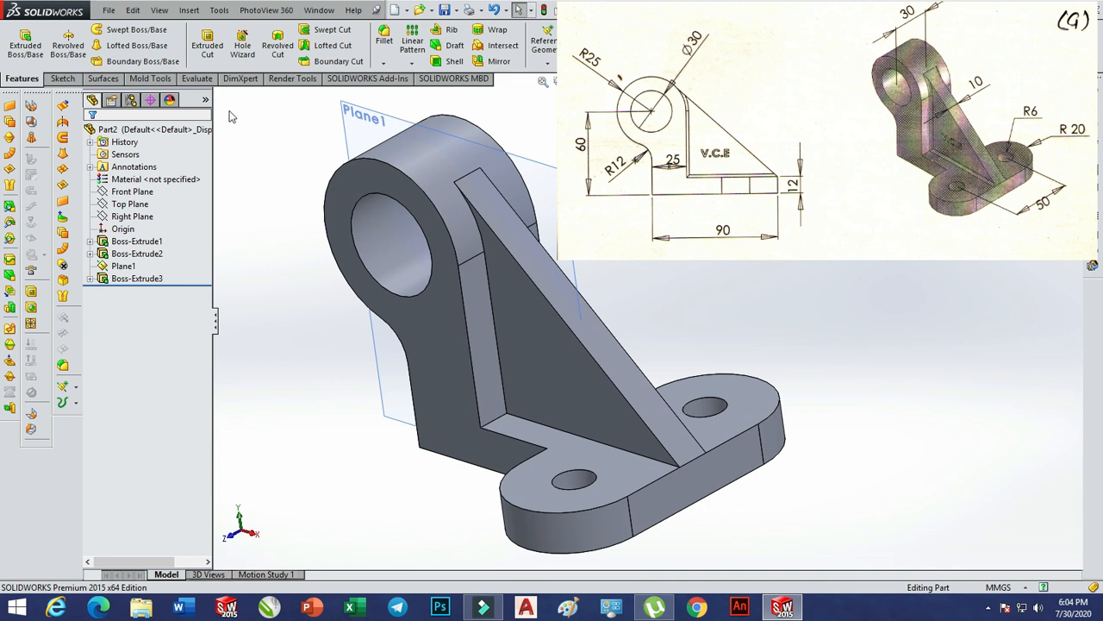
Fillet the four edges where the triangular rib meets the upright and ledge, on both sides, with a 2 mm radius
click(384, 40)
click(496, 320)
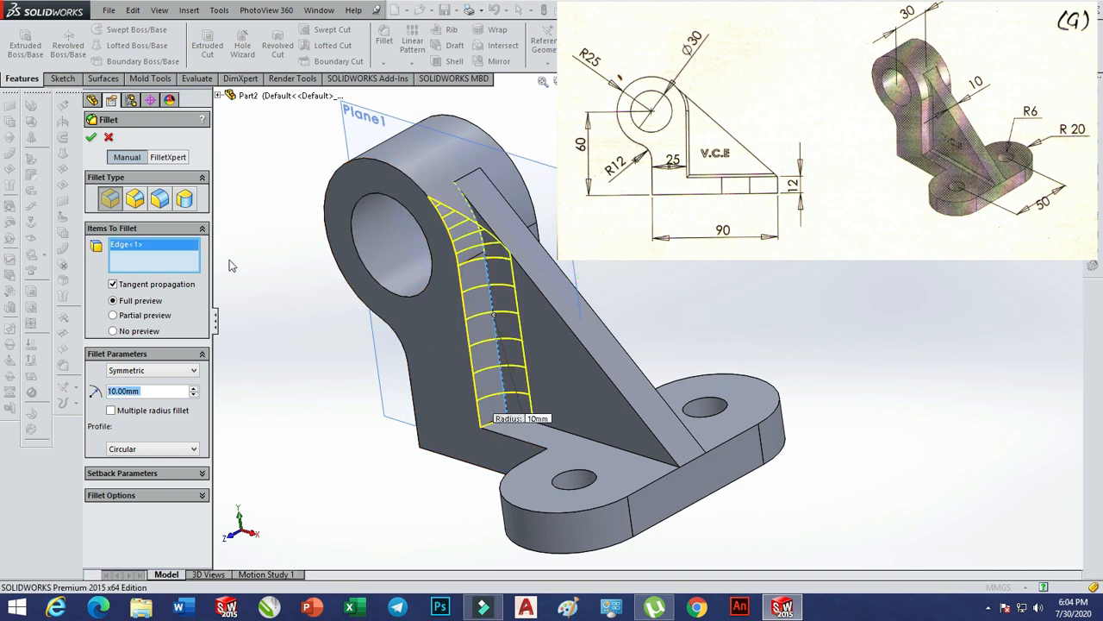
text(2)
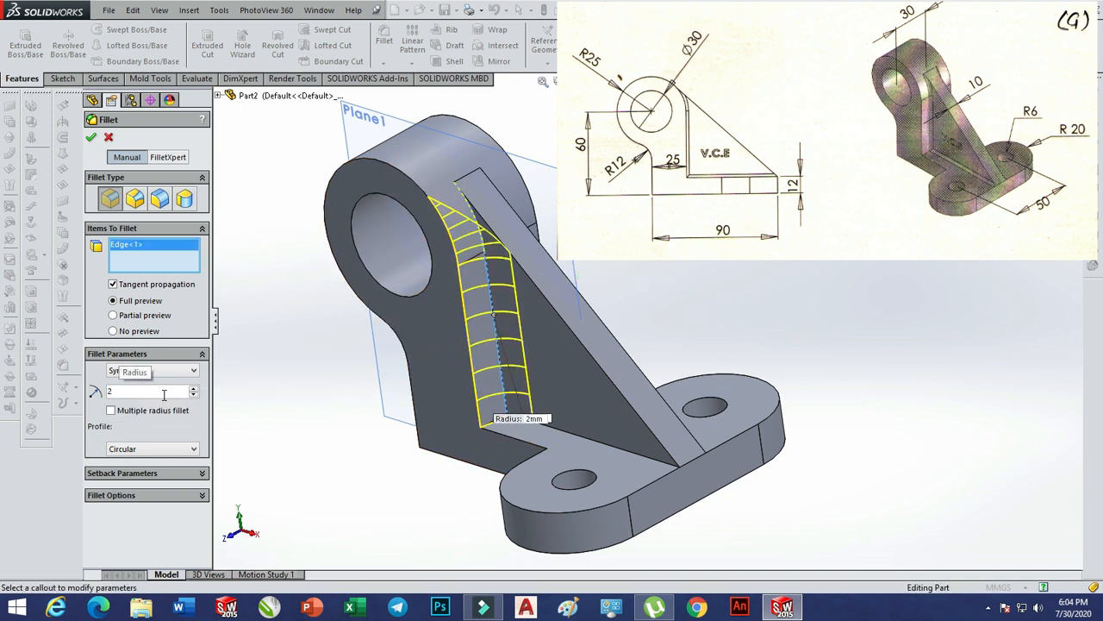
key(Return)
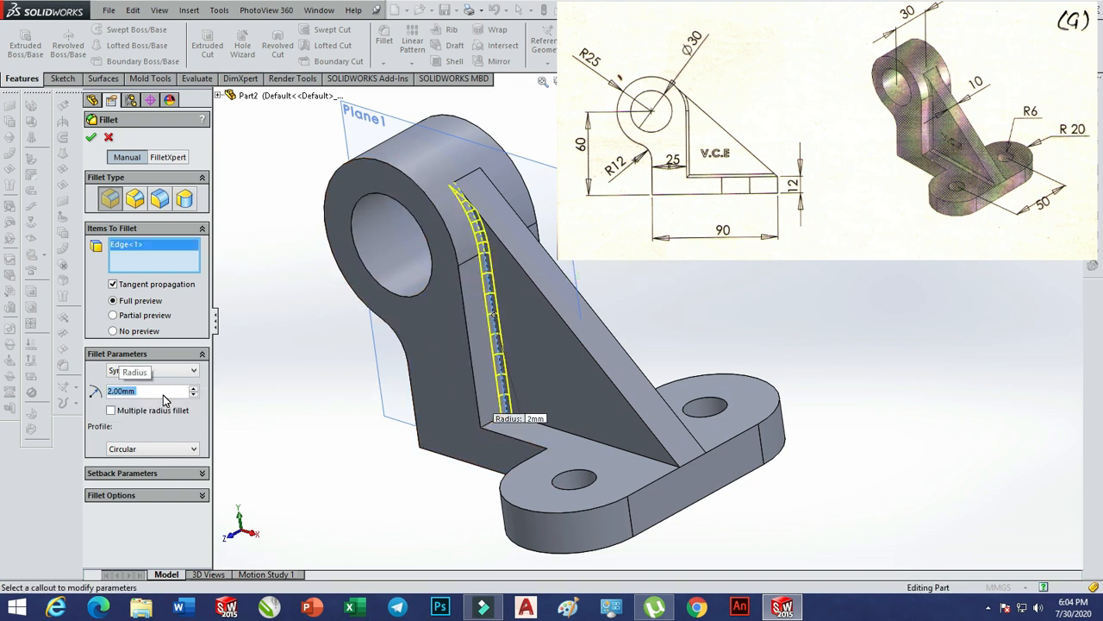
click(601, 448)
middle_drag(750, 487, 593, 504)
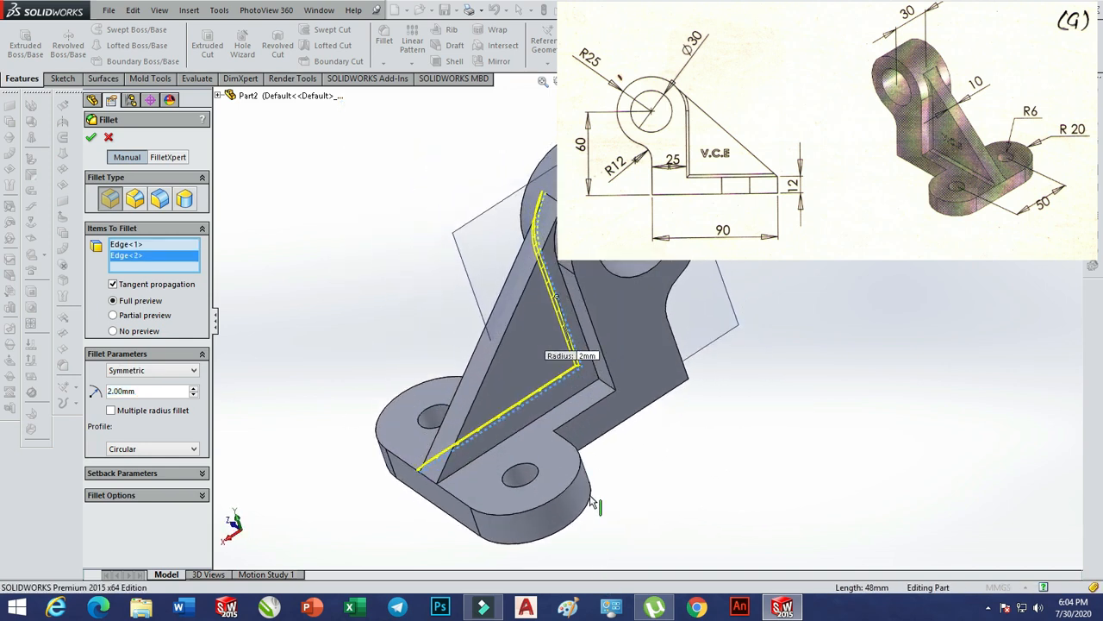
click(567, 401)
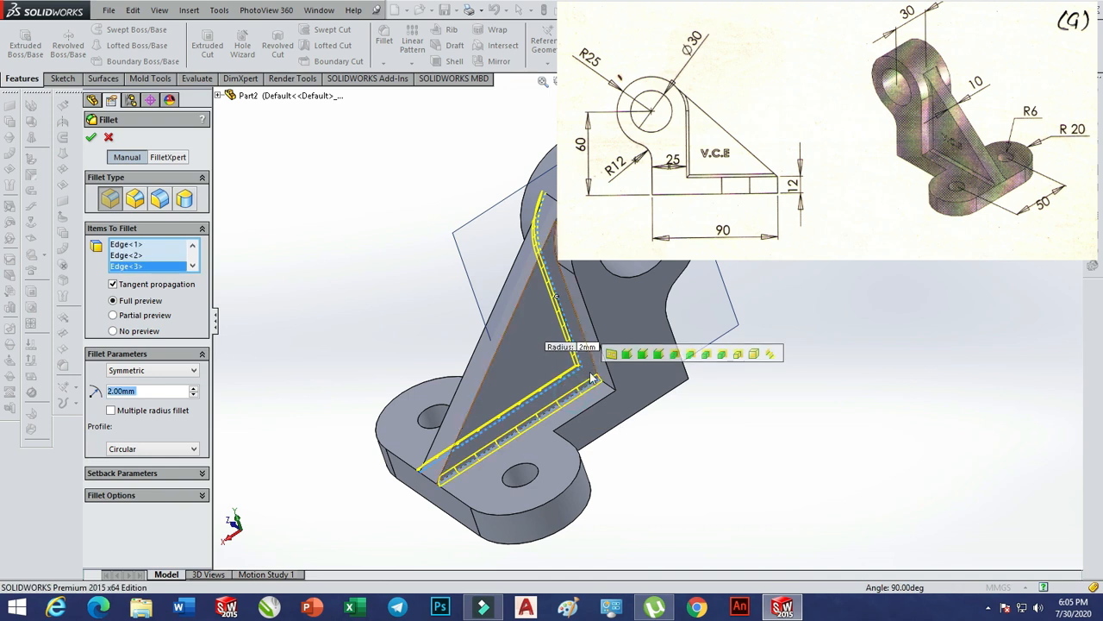
click(570, 299)
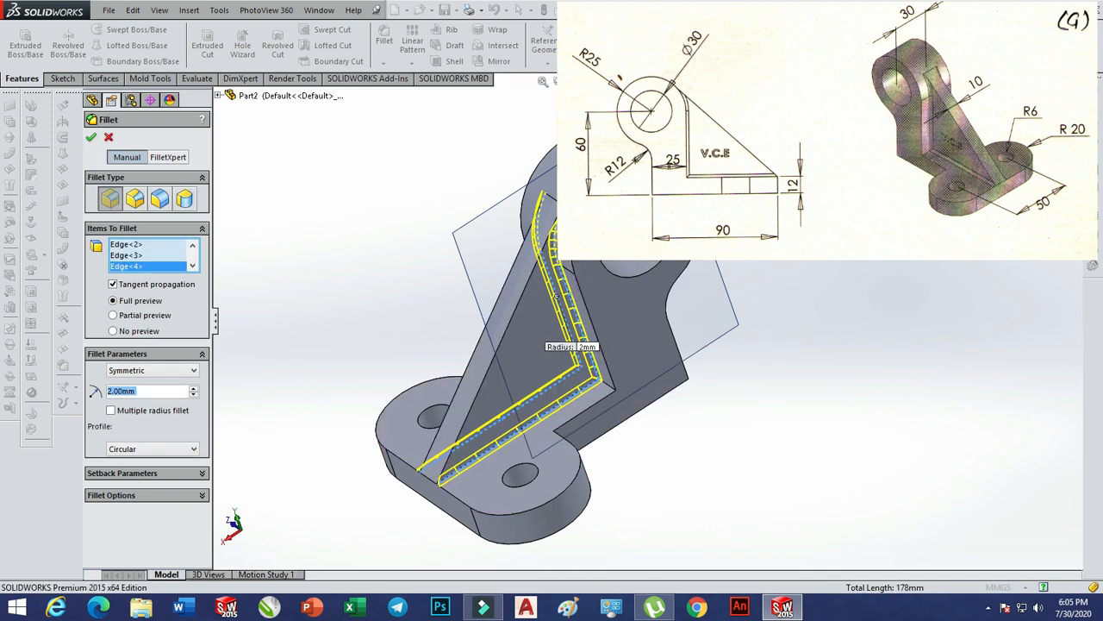
key(Return)
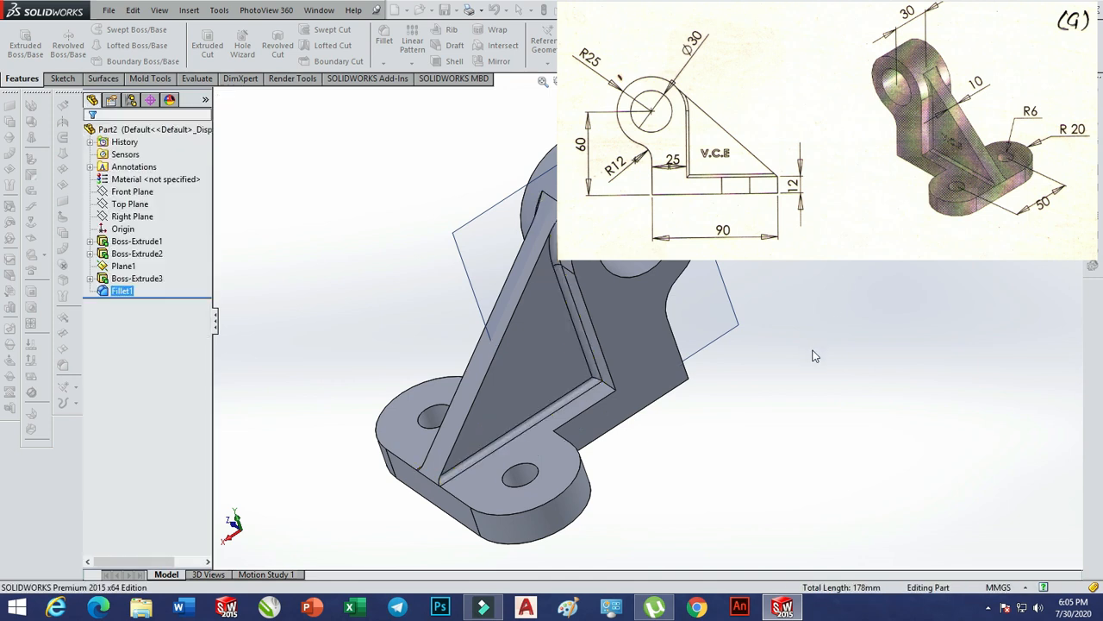
Hide the rib's reference plane and set the bracket to the isometric view
middle_drag(660, 465, 782, 419)
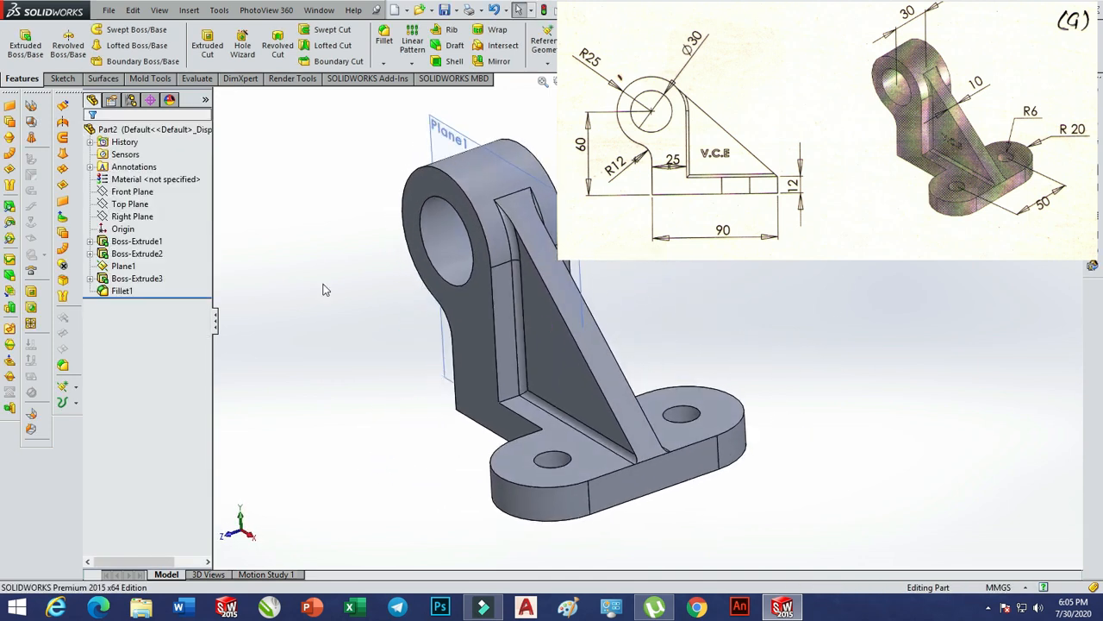
right_click(129, 267)
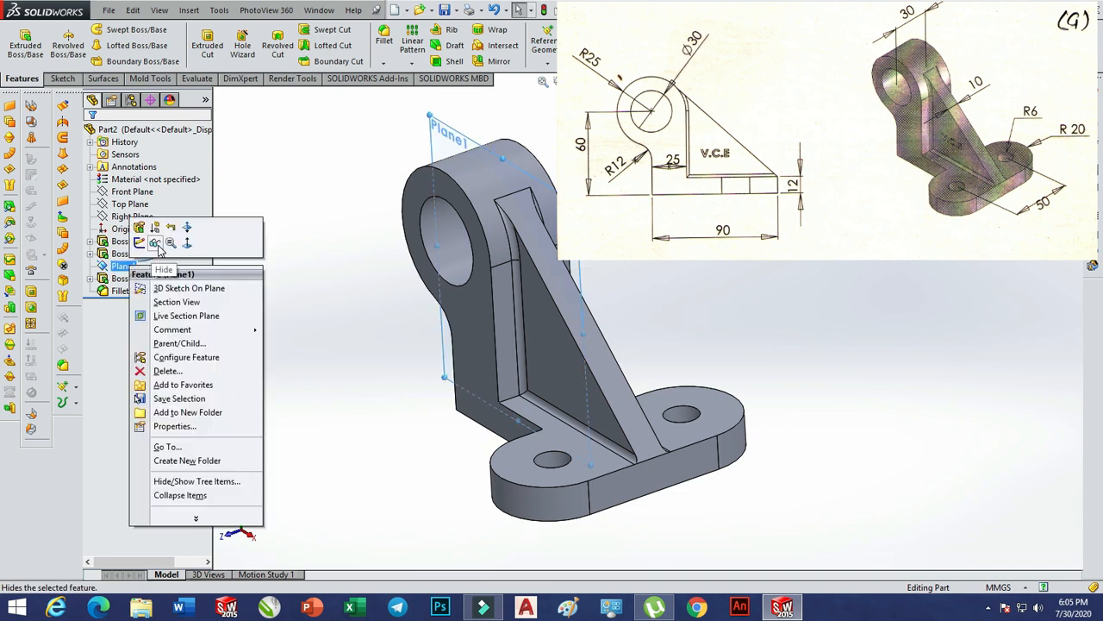
click(157, 246)
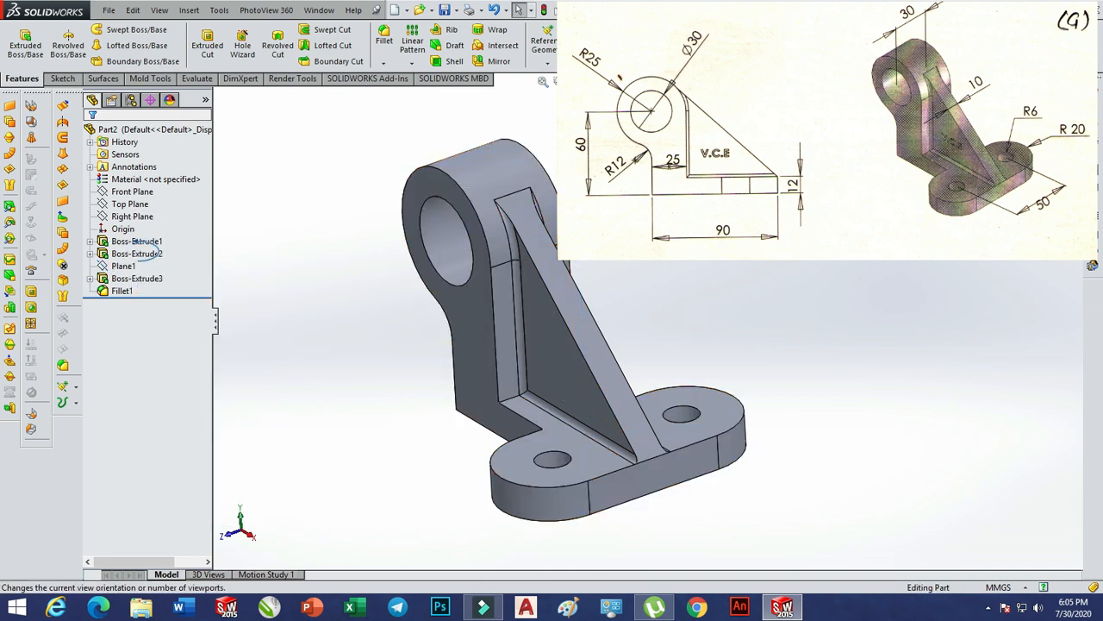
key(ctrl+7)
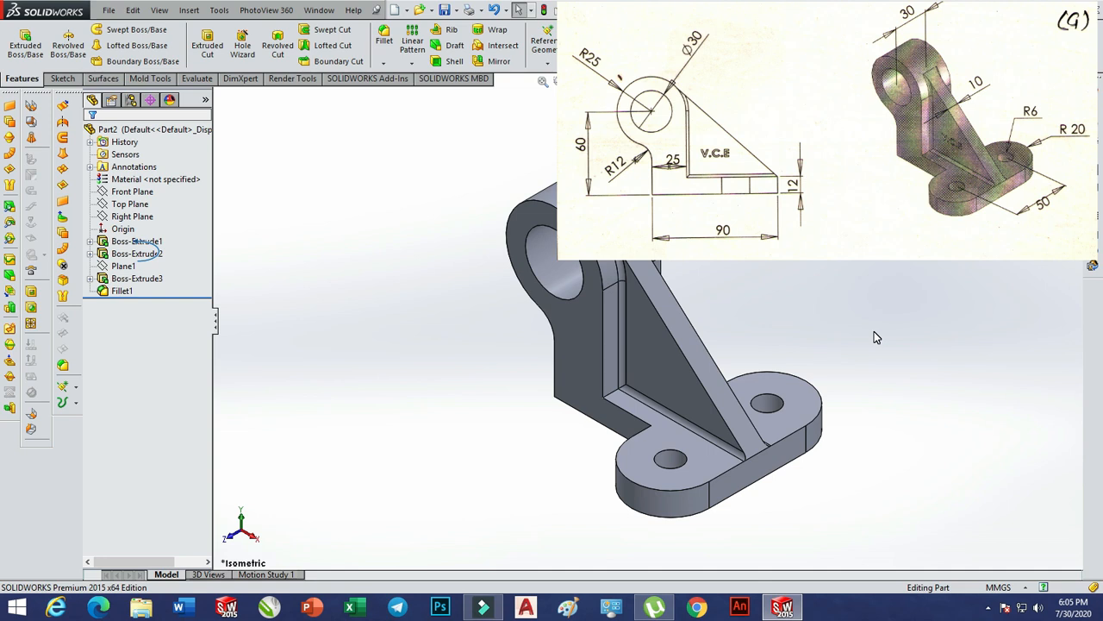
key(F10)
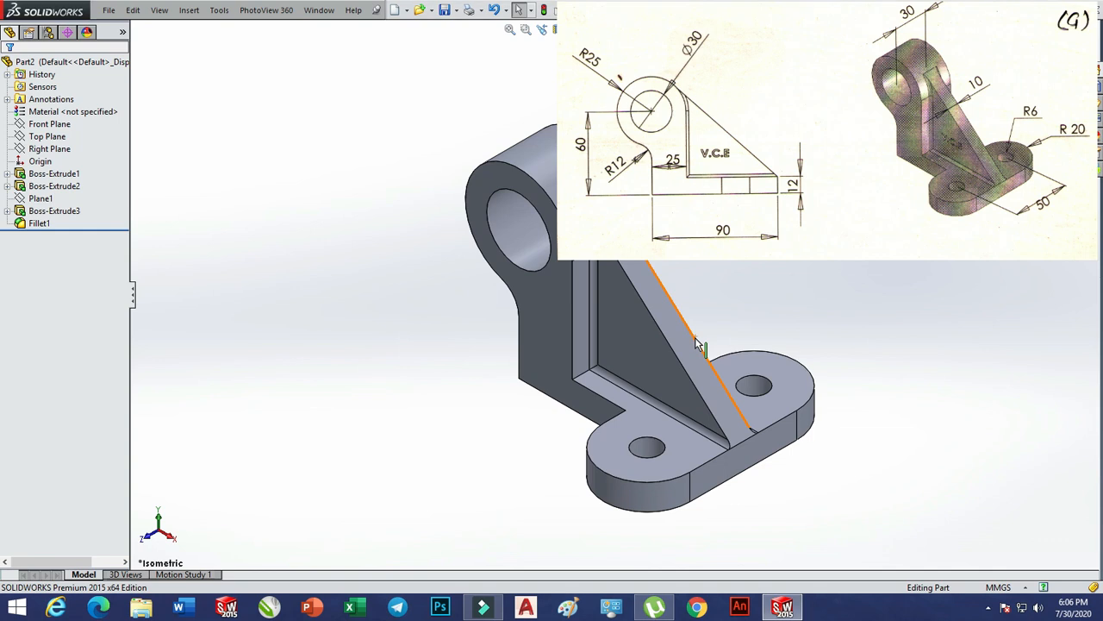
key(F10)
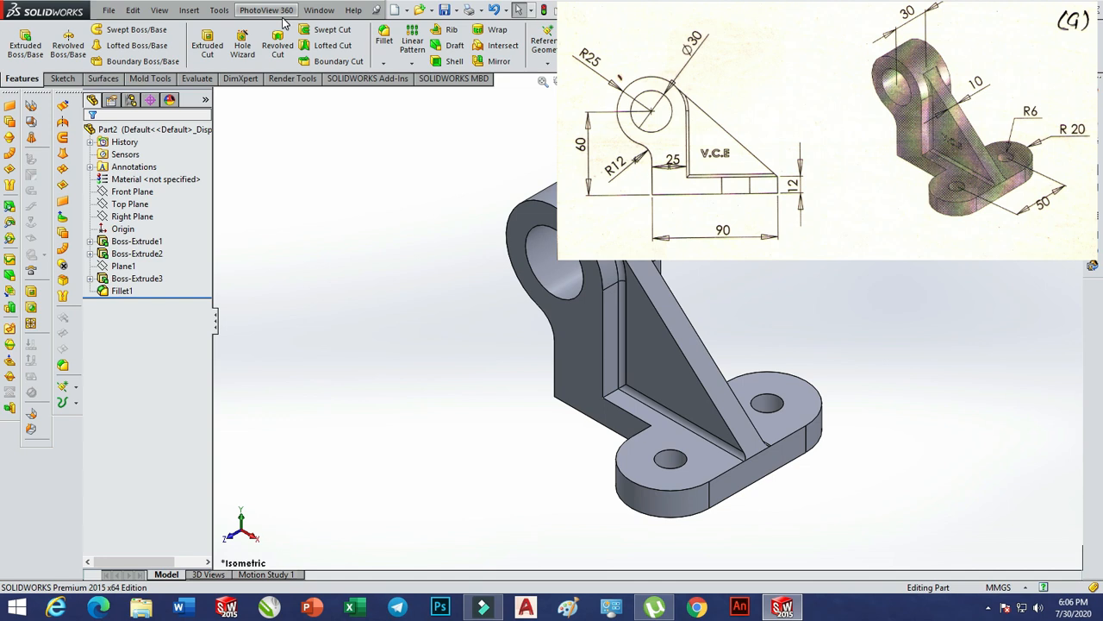
Apply the Ambient Only basic scene to the bracket's graphics area
click(293, 79)
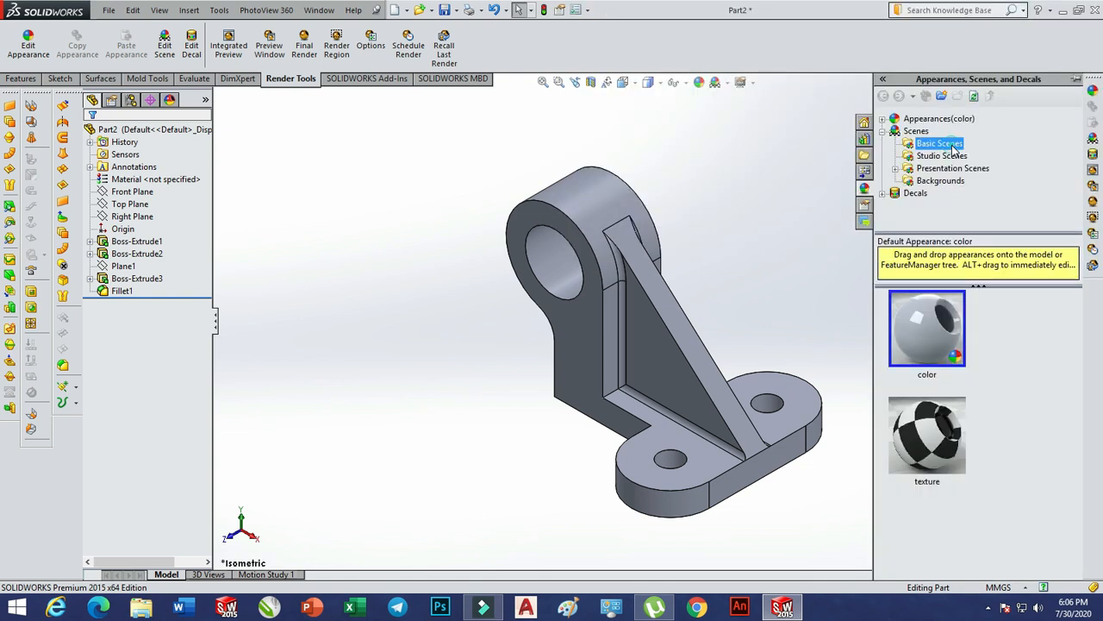
click(948, 144)
drag(1077, 315, 1095, 498)
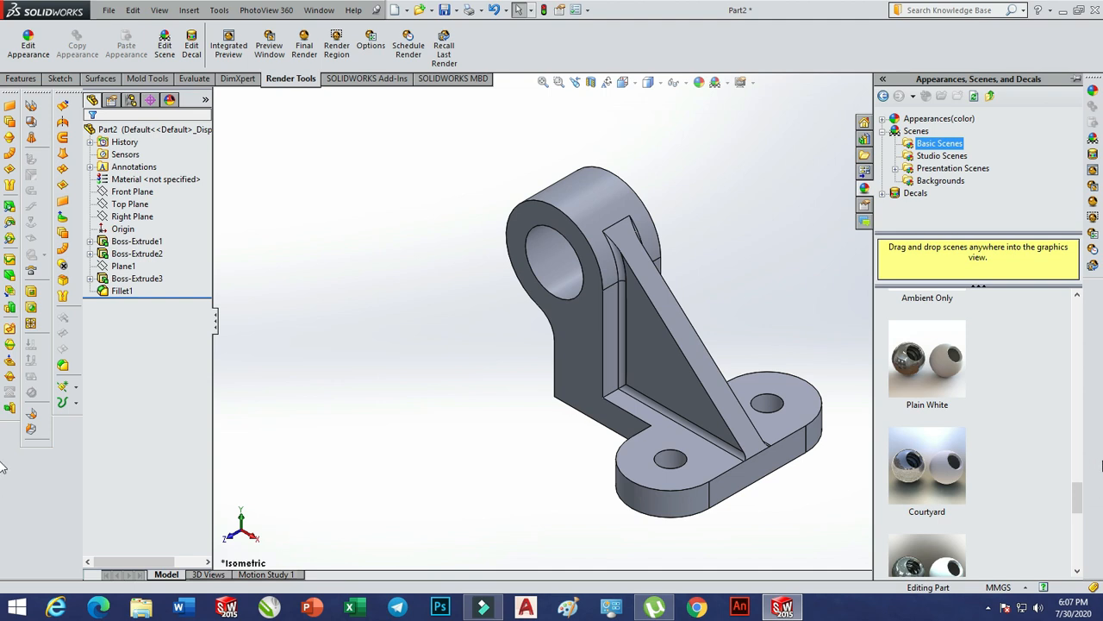
mouse_move(1085, 498)
mouse_down()
mouse_move(1083, 556)
mouse_move(1093, 490)
mouse_up()
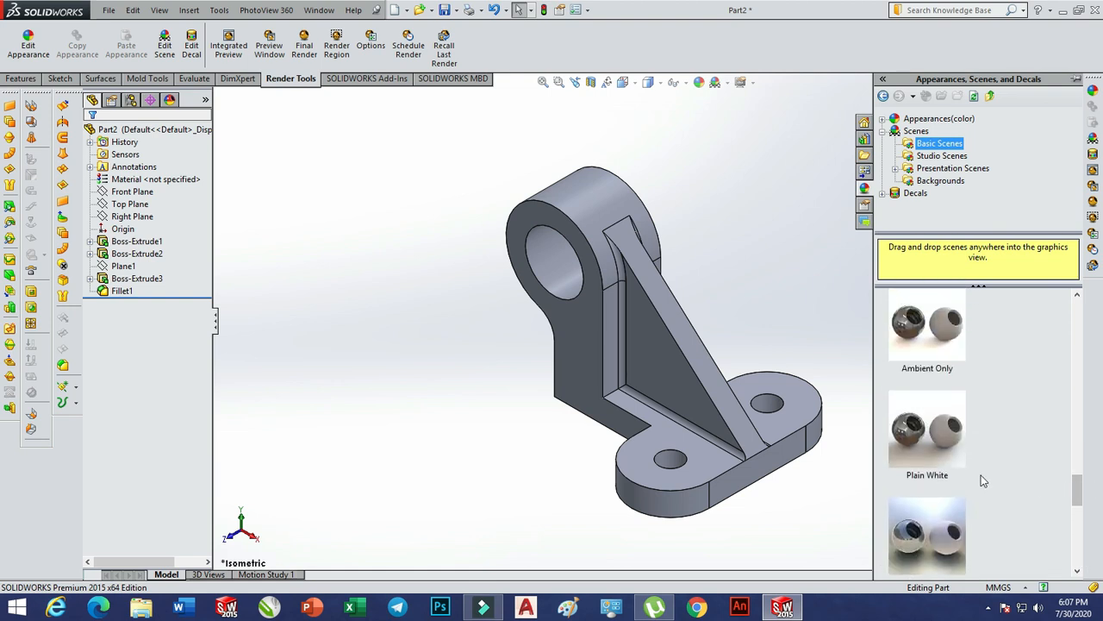
mouse_move(945, 474)
mouse_move(957, 350)
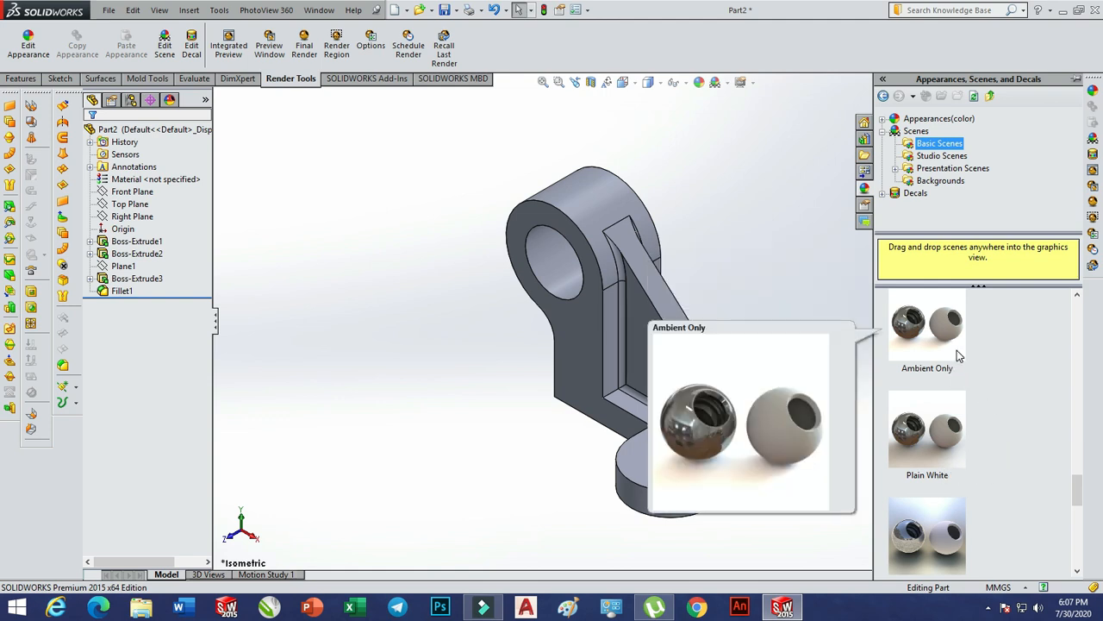
drag(949, 350, 410, 363)
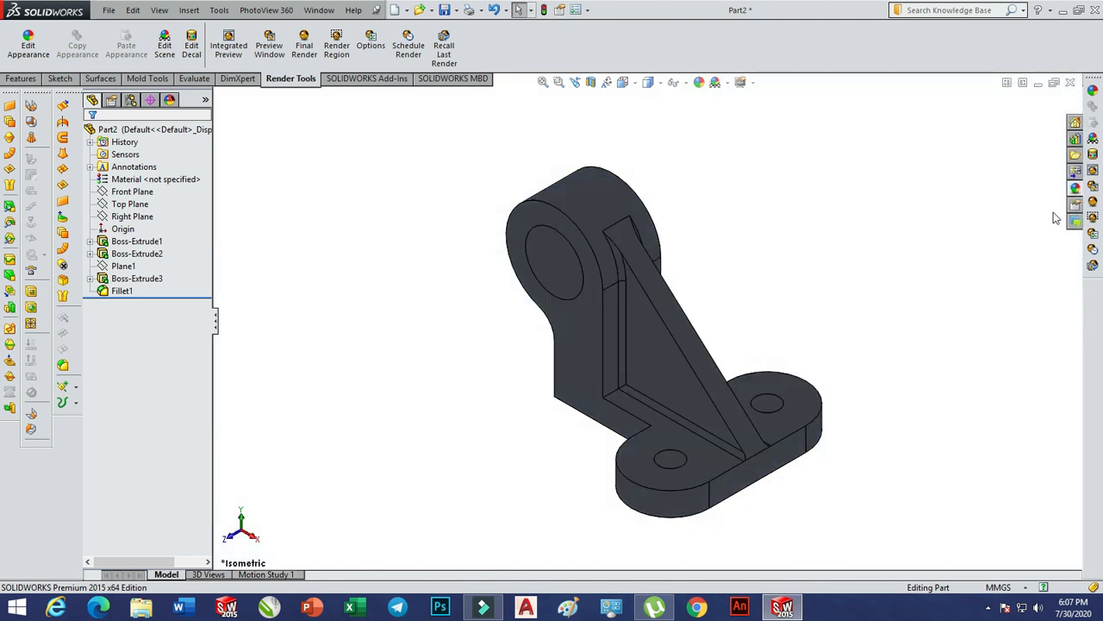
Apply the red soft touch plastic appearance to the whole part
click(1075, 188)
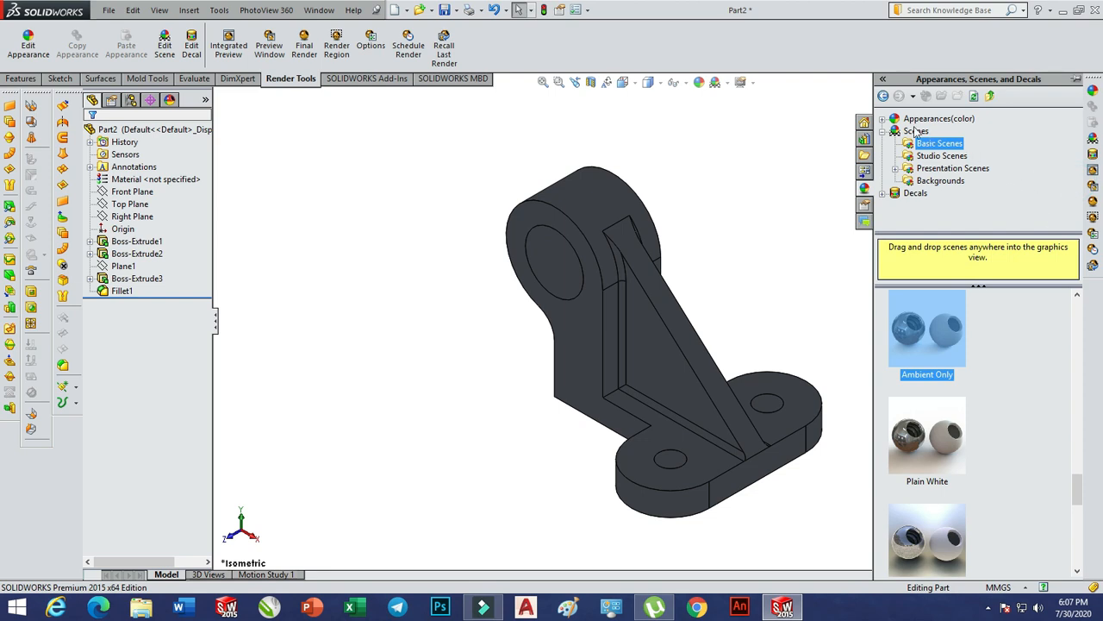
click(883, 119)
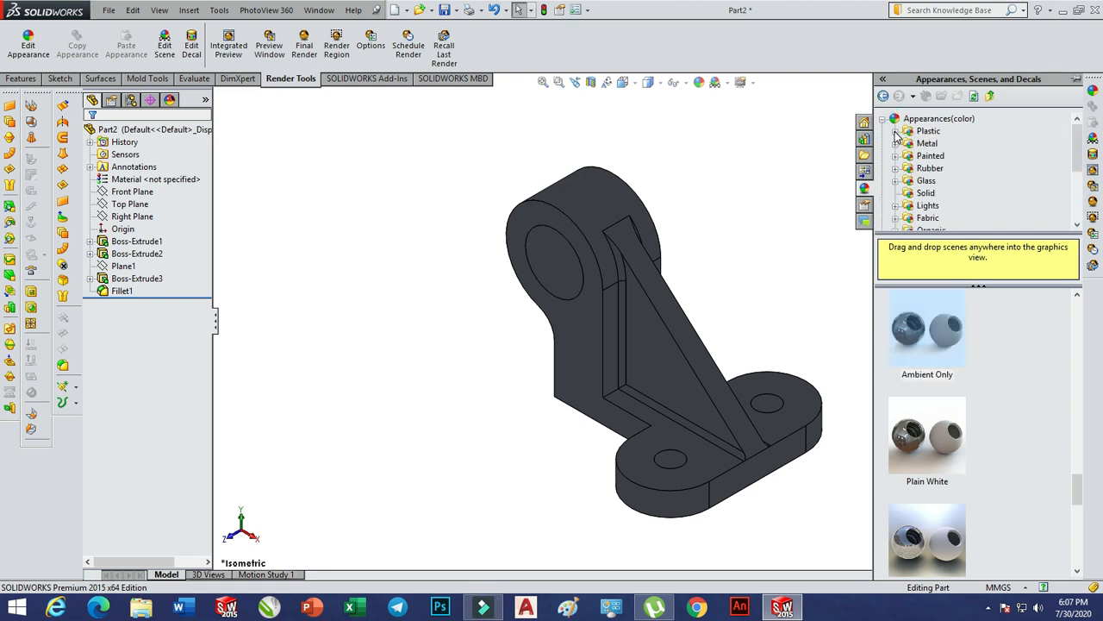
click(896, 132)
click(952, 158)
drag(1077, 327, 1083, 514)
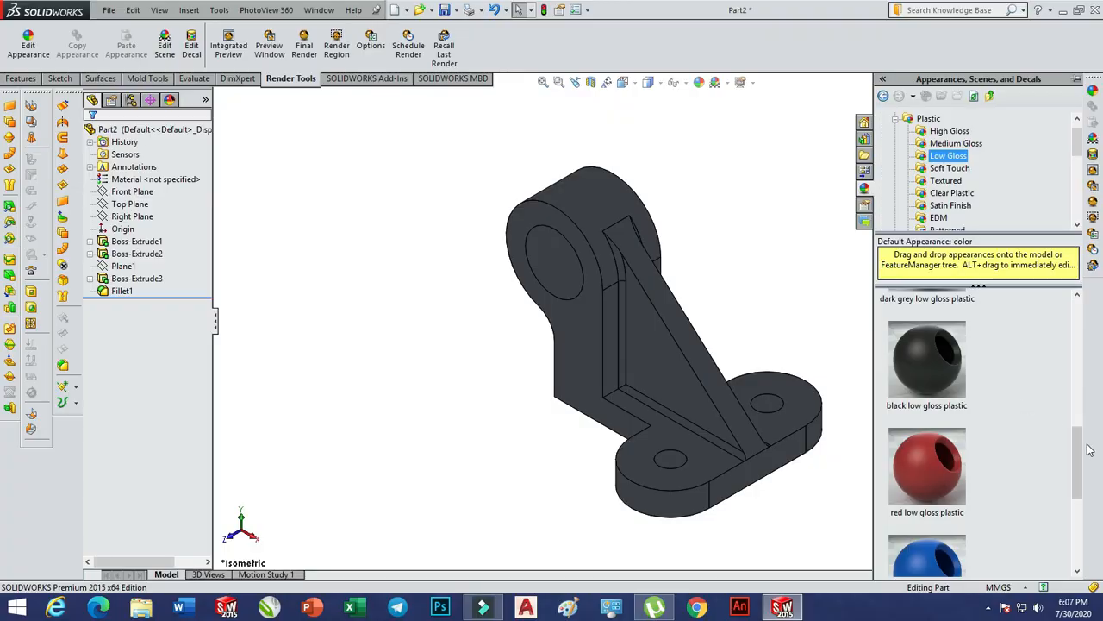
drag(1078, 450, 1068, 301)
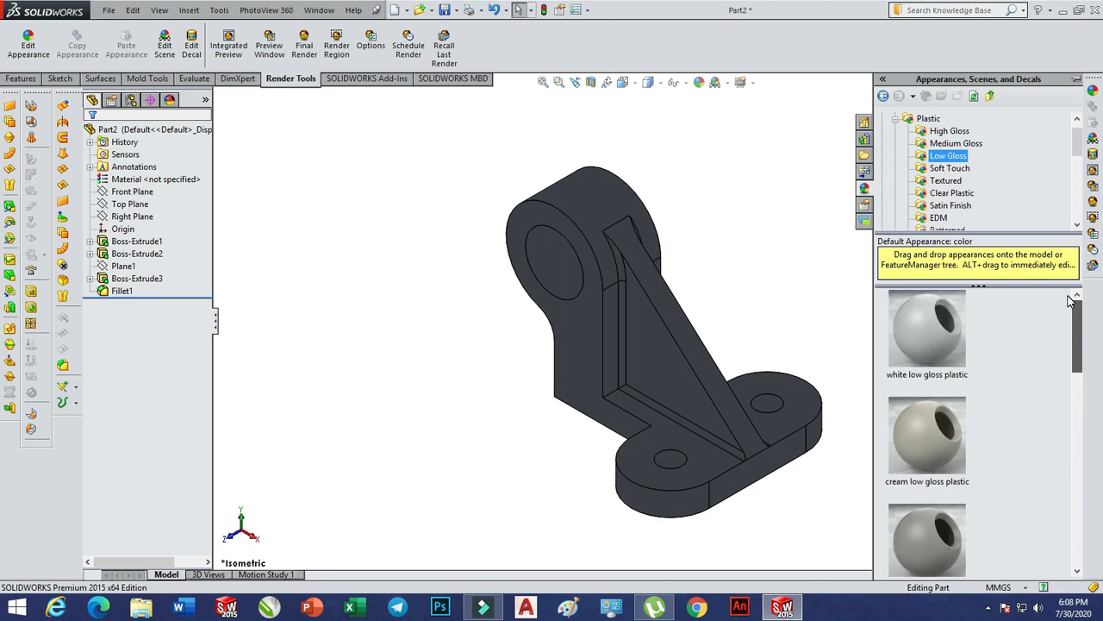
key(Down)
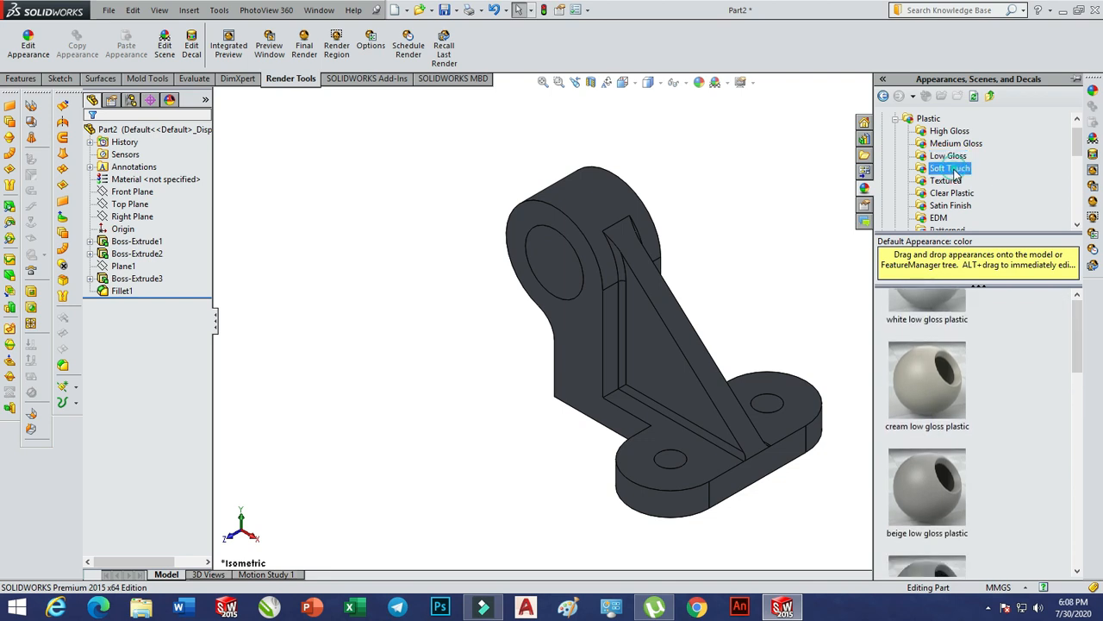
drag(1074, 330, 1084, 479)
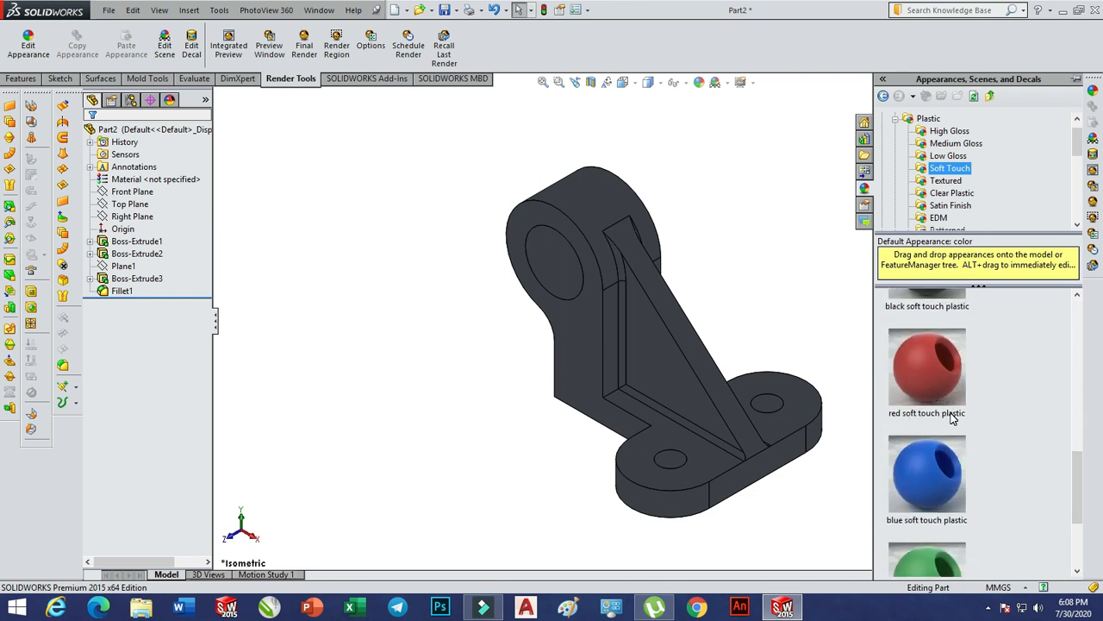
drag(933, 370, 696, 362)
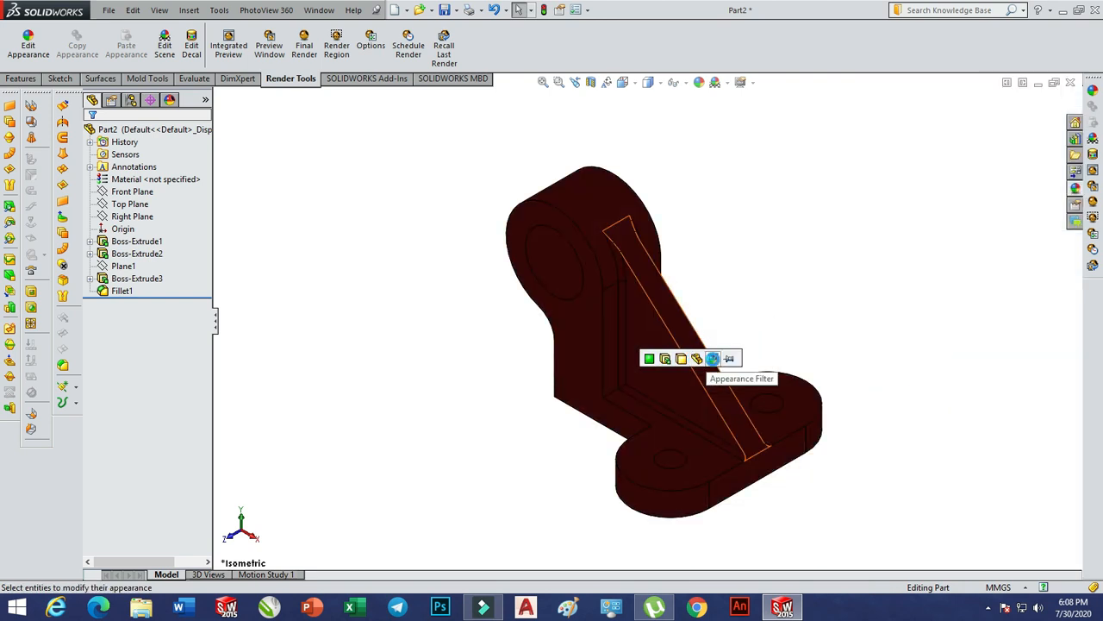
click(697, 359)
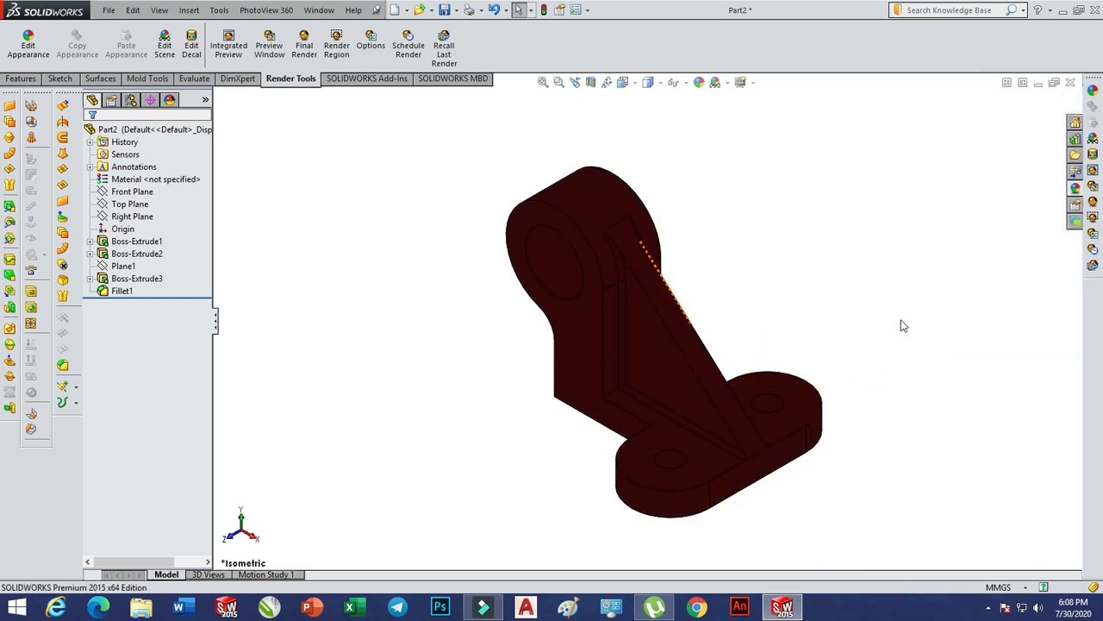
Preview the bracket's rendering in a separate PhotoView window and run the final render
click(275, 57)
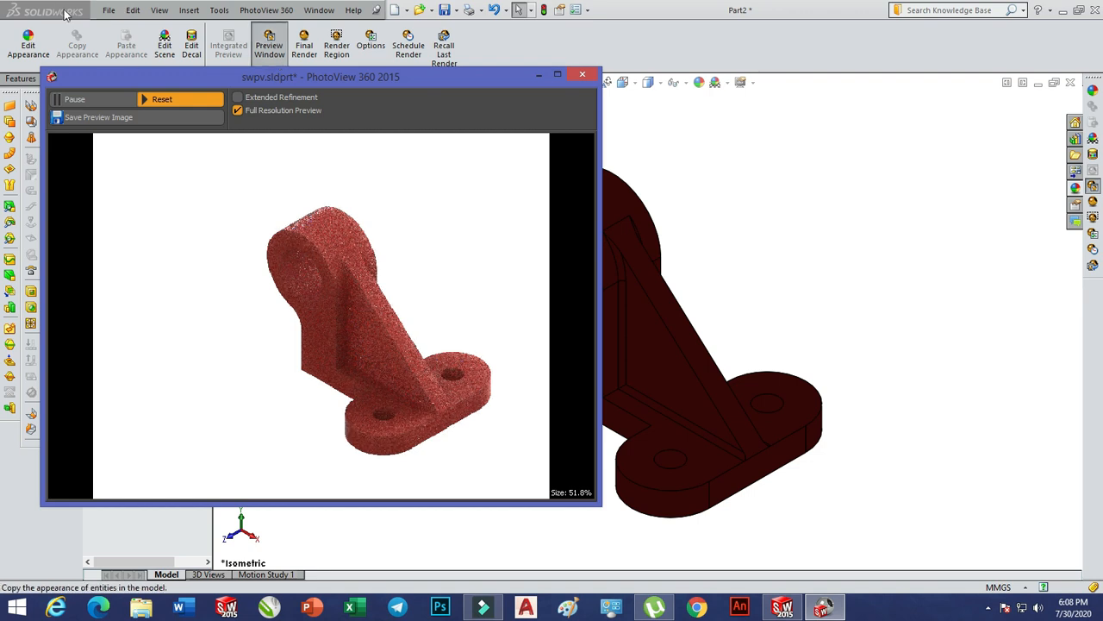
click(583, 76)
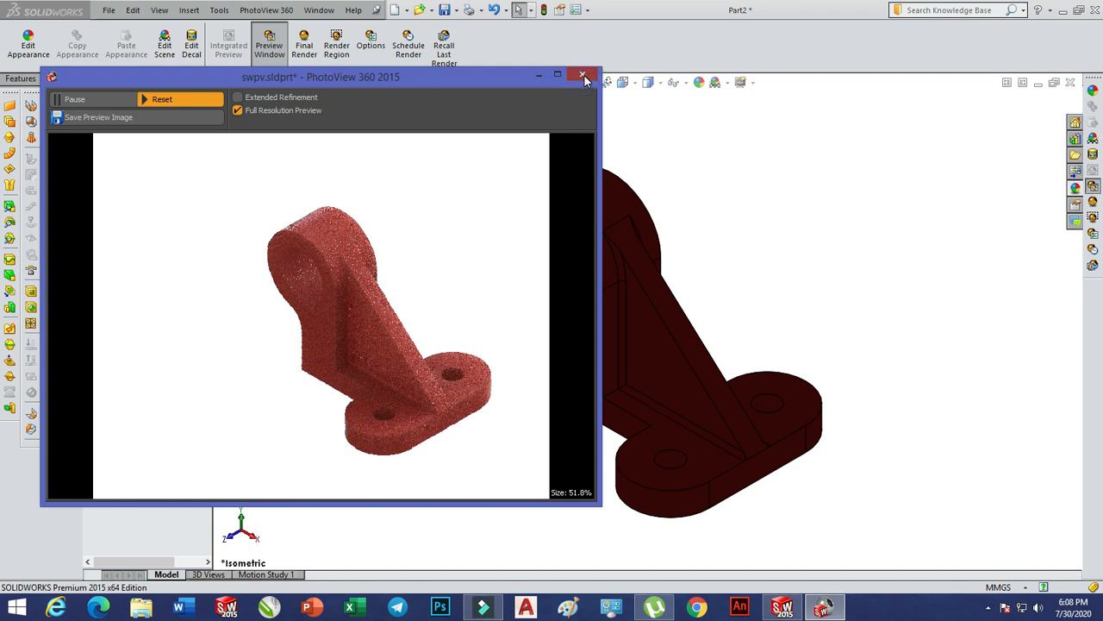
click(304, 48)
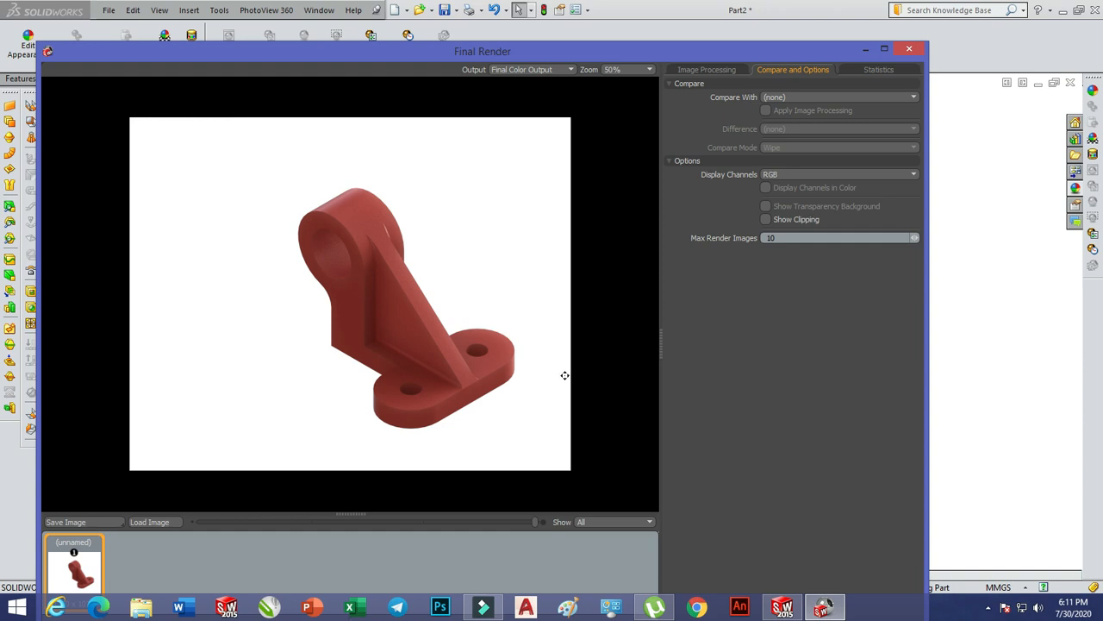
Save the final render to the Desktop as a JPEG named sw16, and close the render and preview windows
click(74, 523)
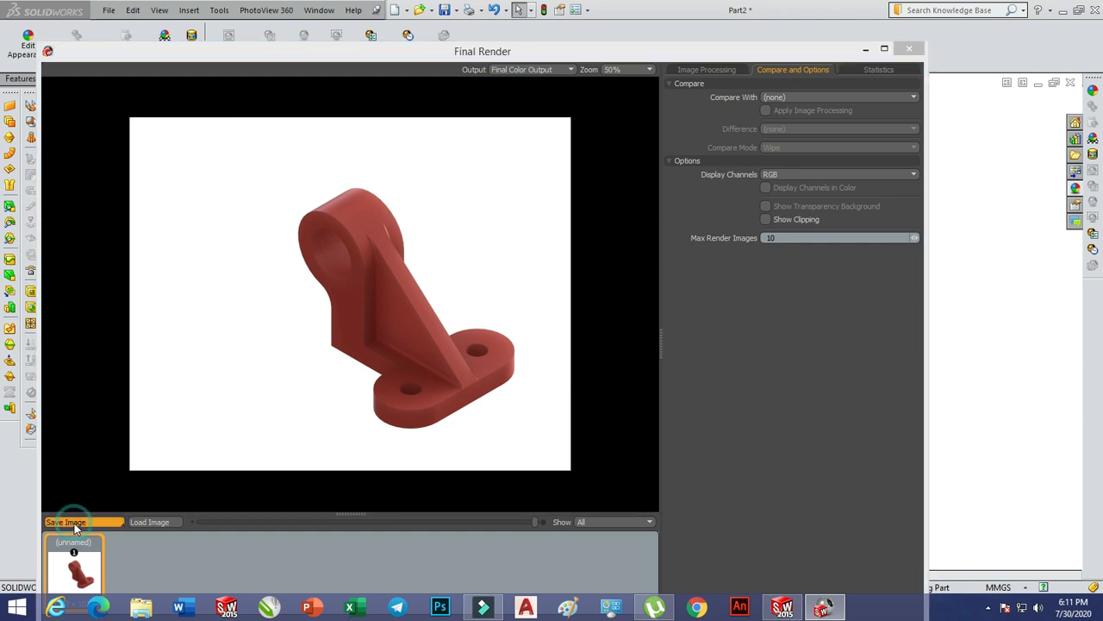
click(101, 204)
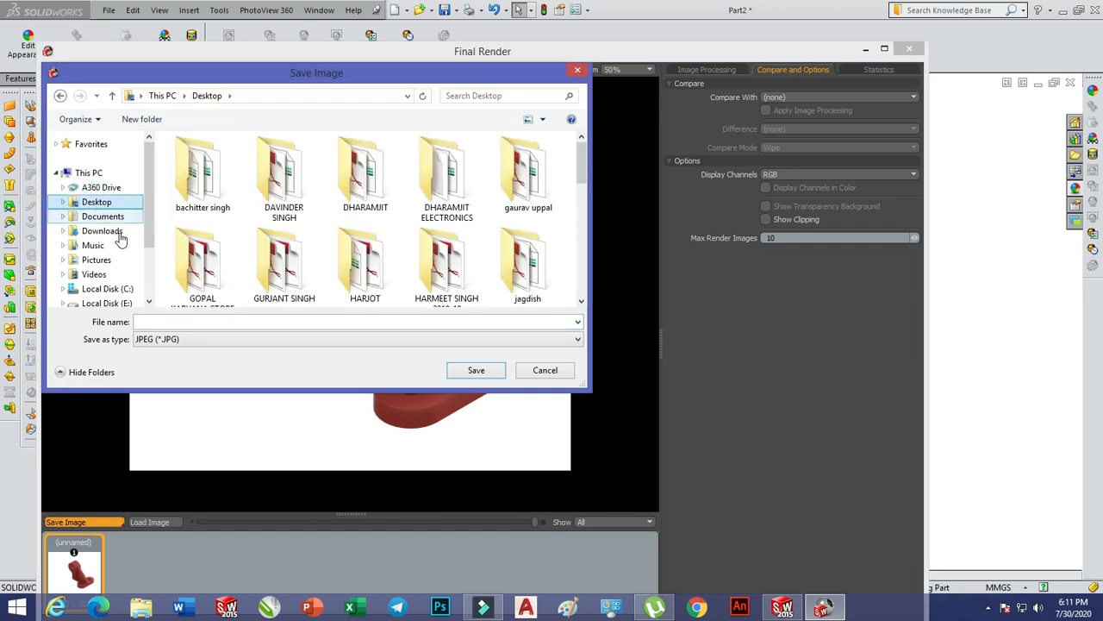
click(183, 321)
text(s)
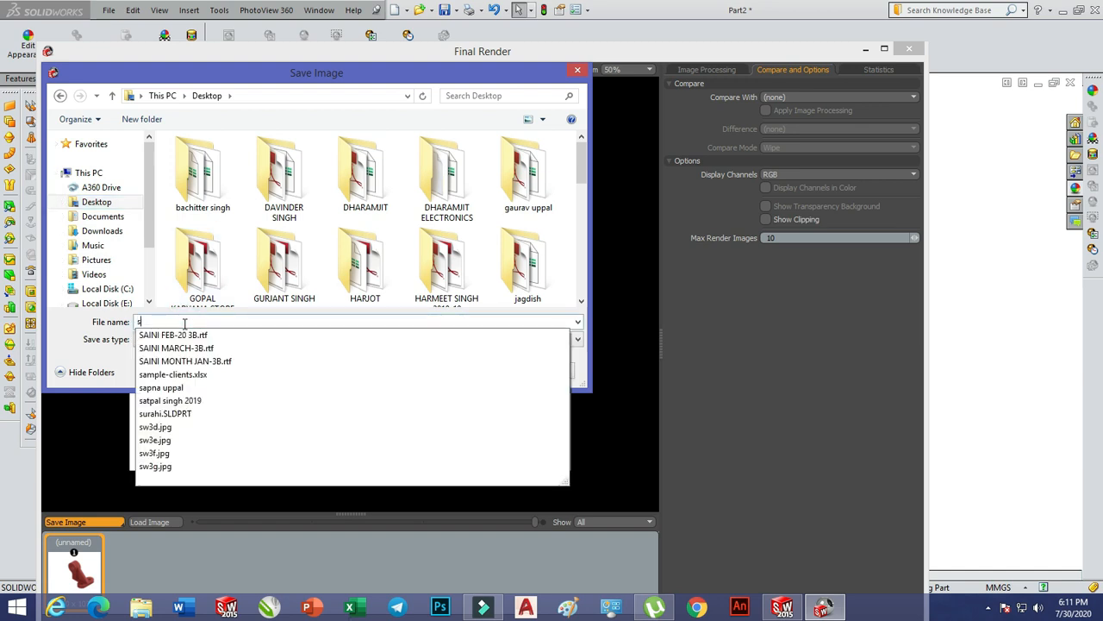
text(w16)
click(179, 341)
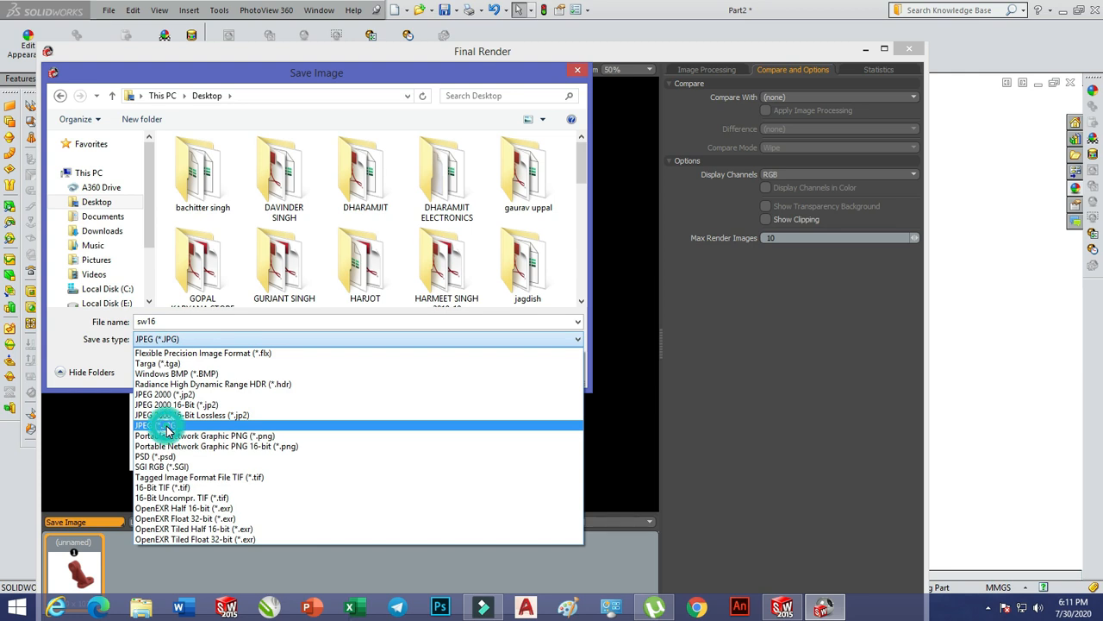
click(164, 426)
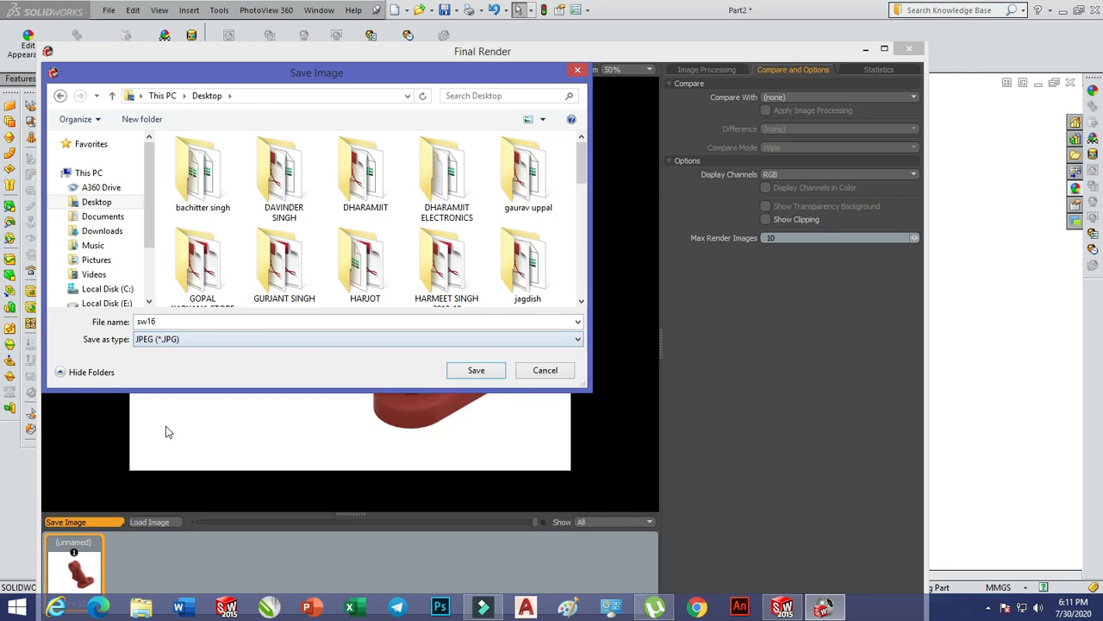
click(485, 371)
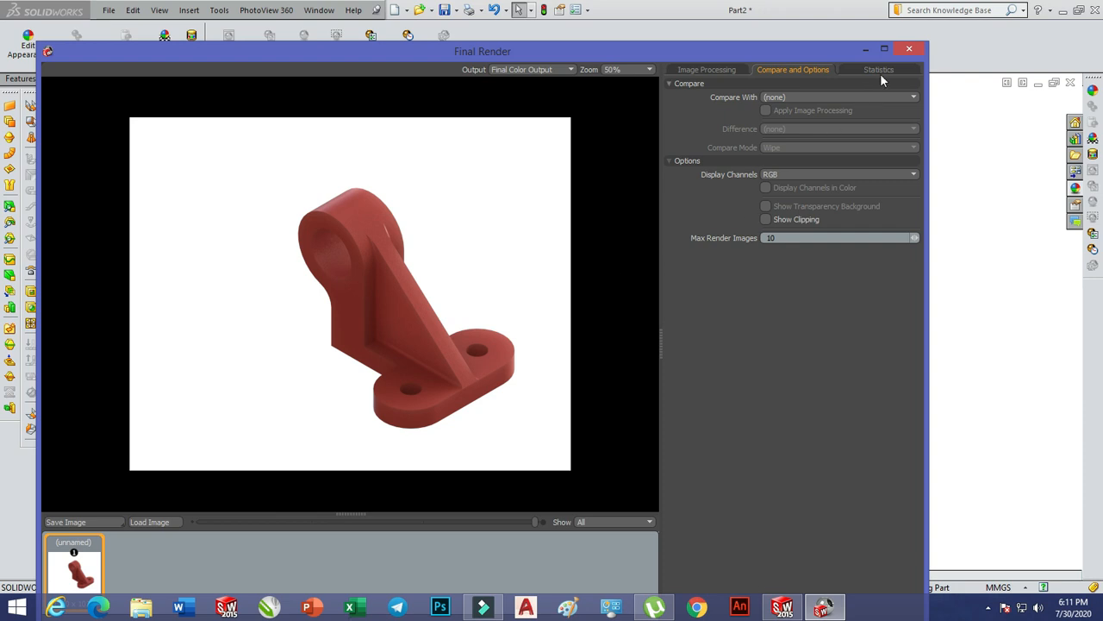
click(910, 50)
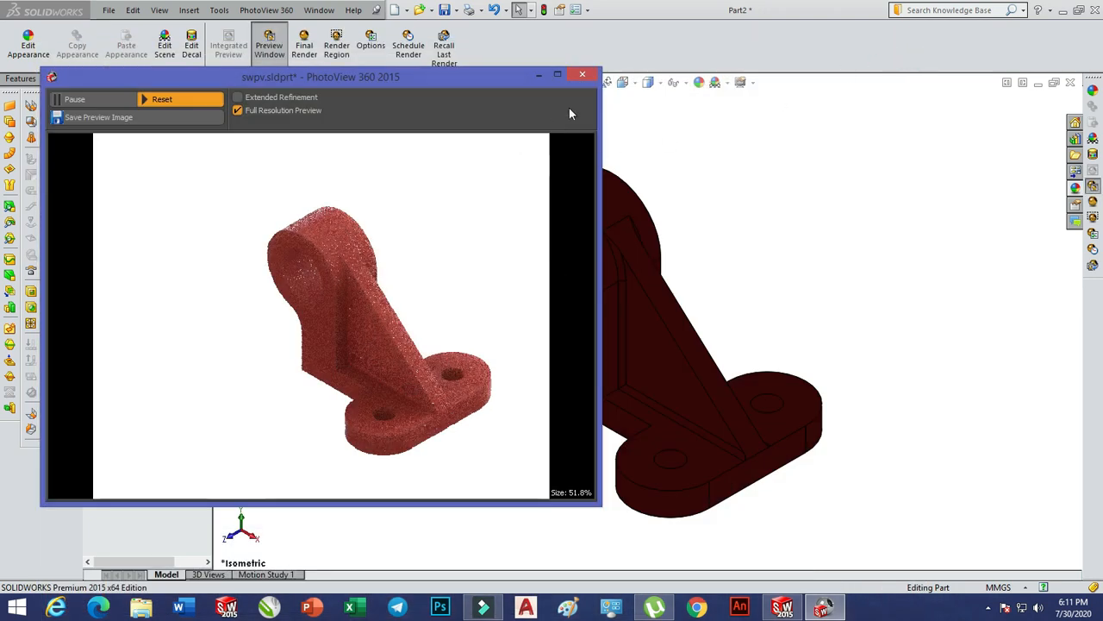
click(583, 75)
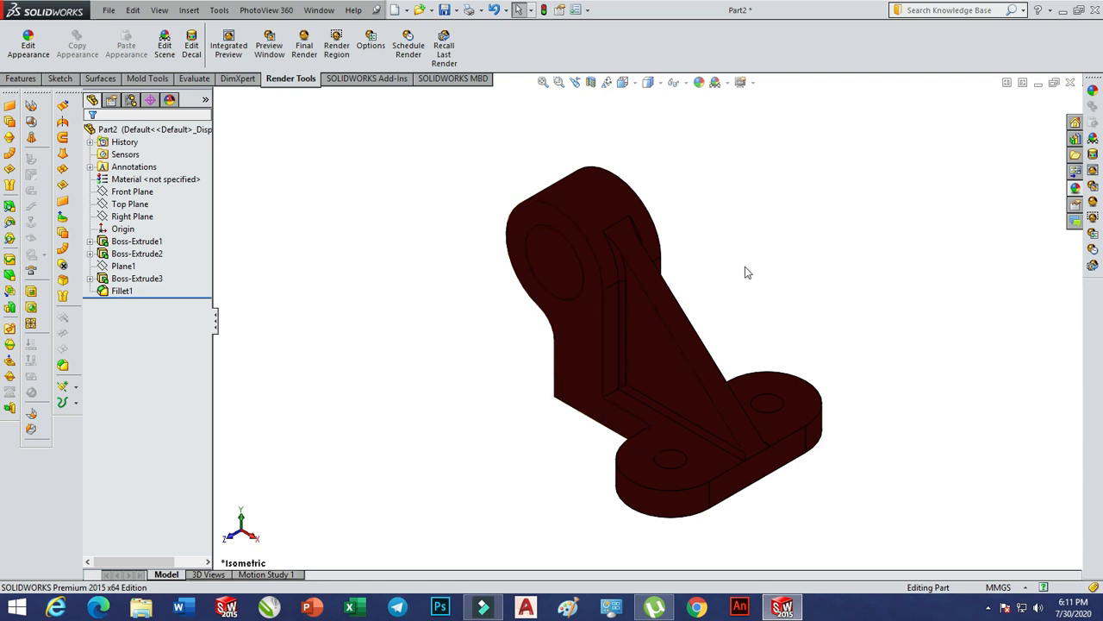